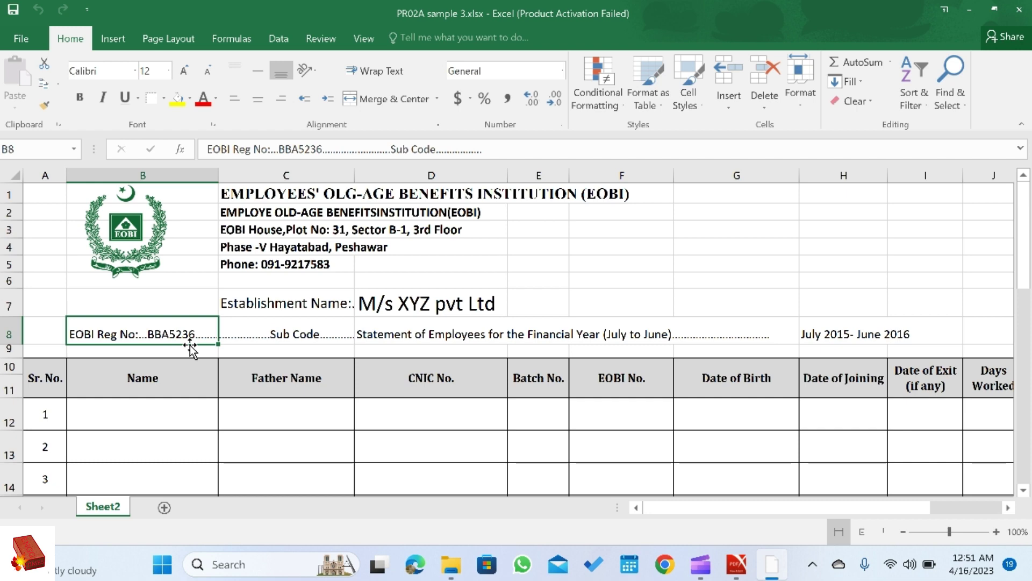
Enter 2015-16 as the statement's financial year in G8 and clear the July 2015- June 2016 text in H8
left_click(320, 336)
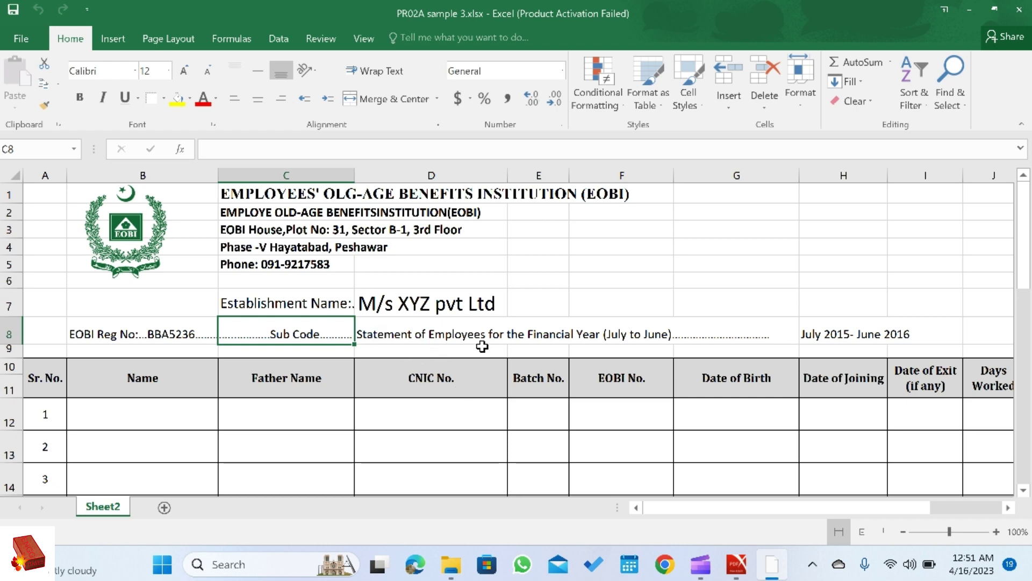
left_click(691, 334)
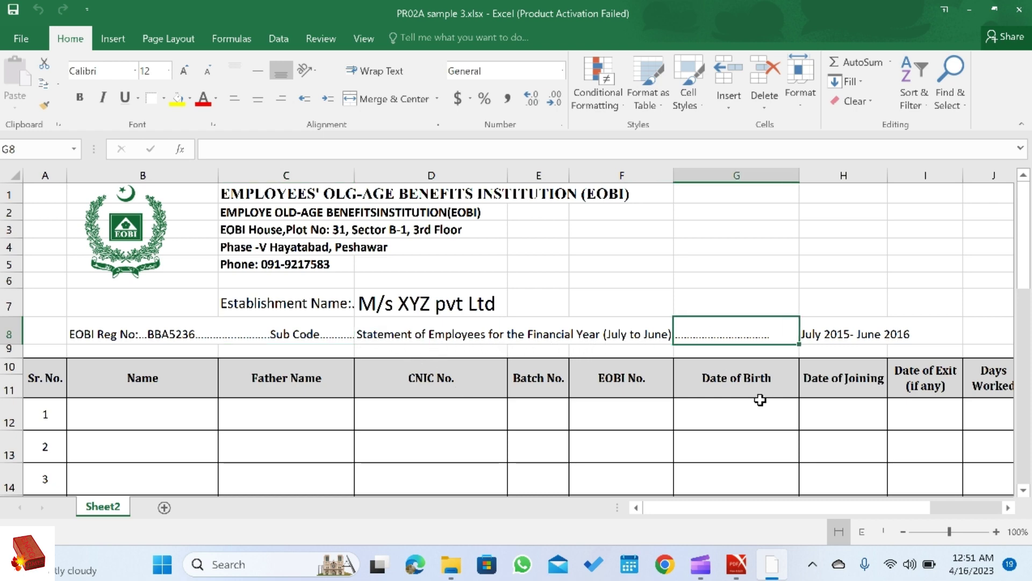
type("2015-16")
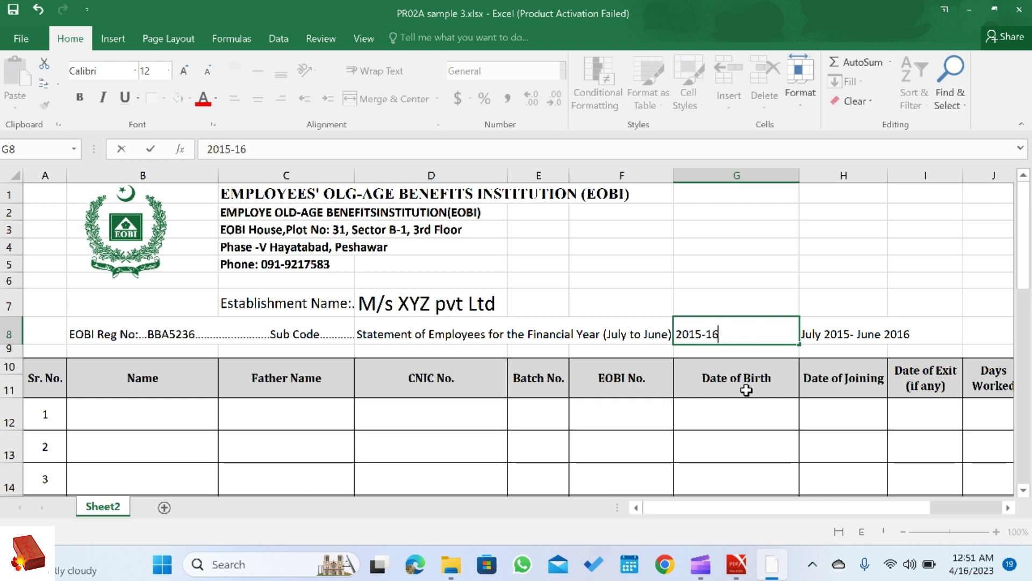
left_click(581, 343)
left_click(692, 336)
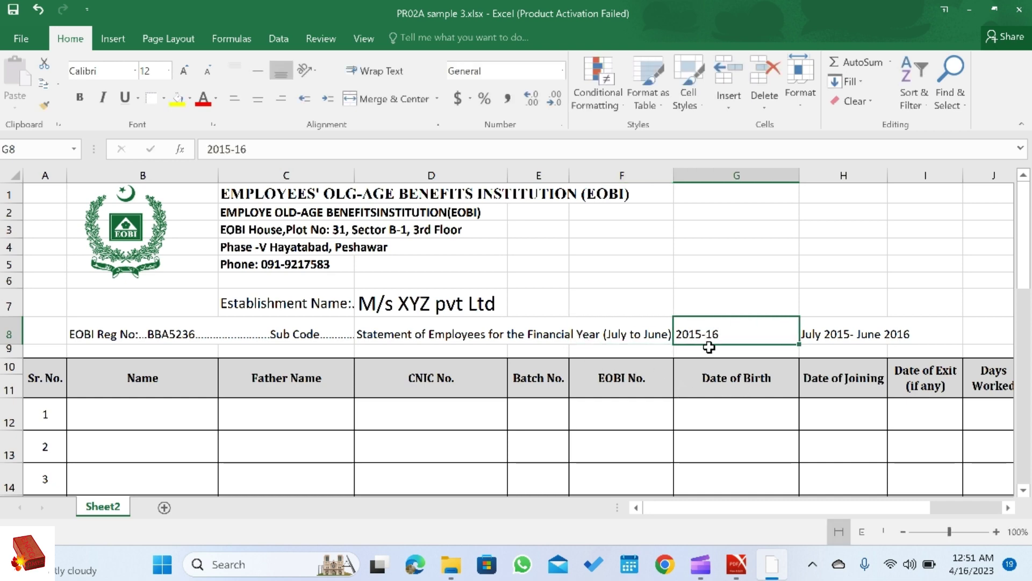
left_click(857, 339)
key("Delete")
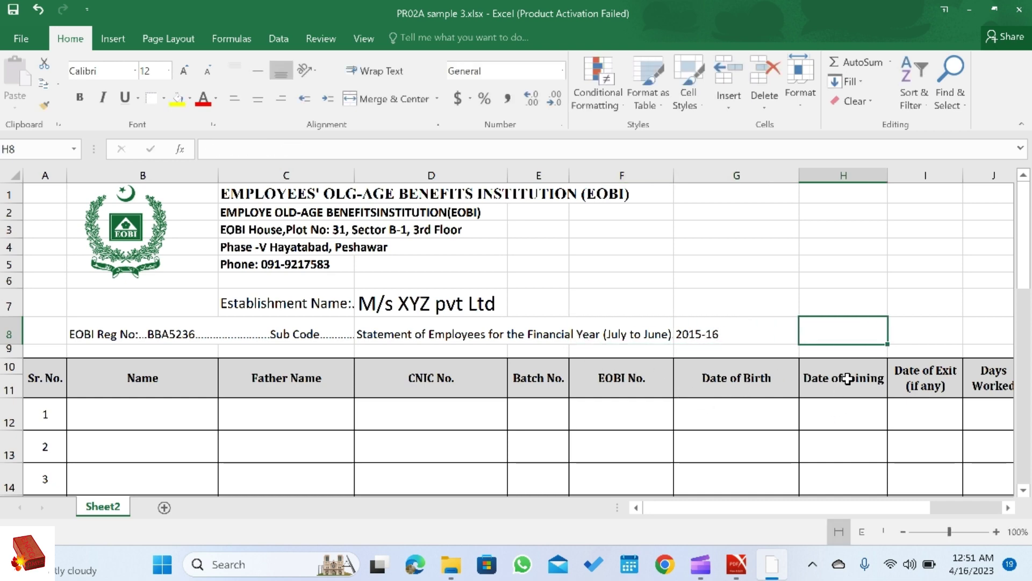
Review the employee table's columns from Name and CNIC No. across to EOBI Contribution and Remarks
left_click(614, 393)
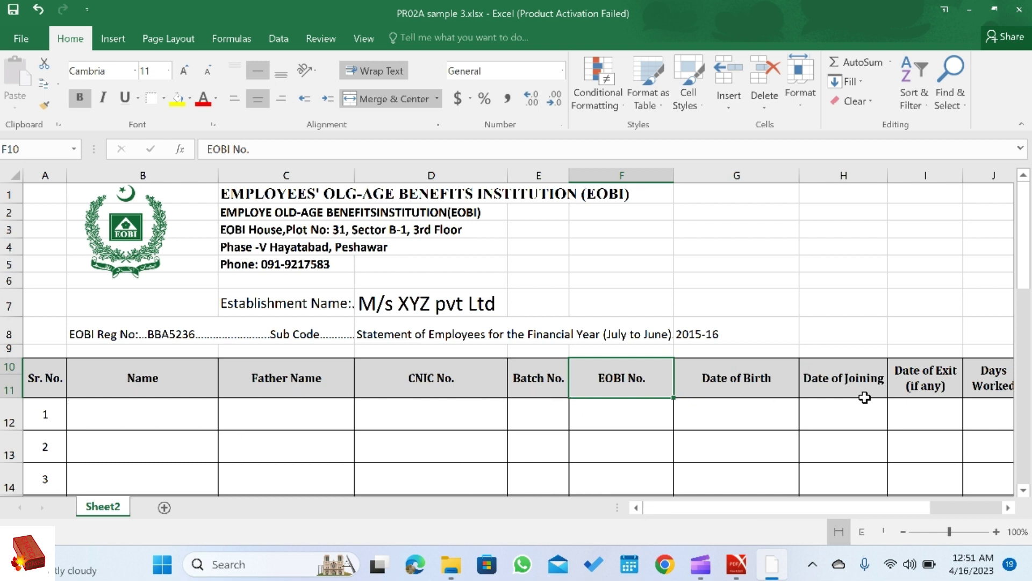
left_click(560, 391)
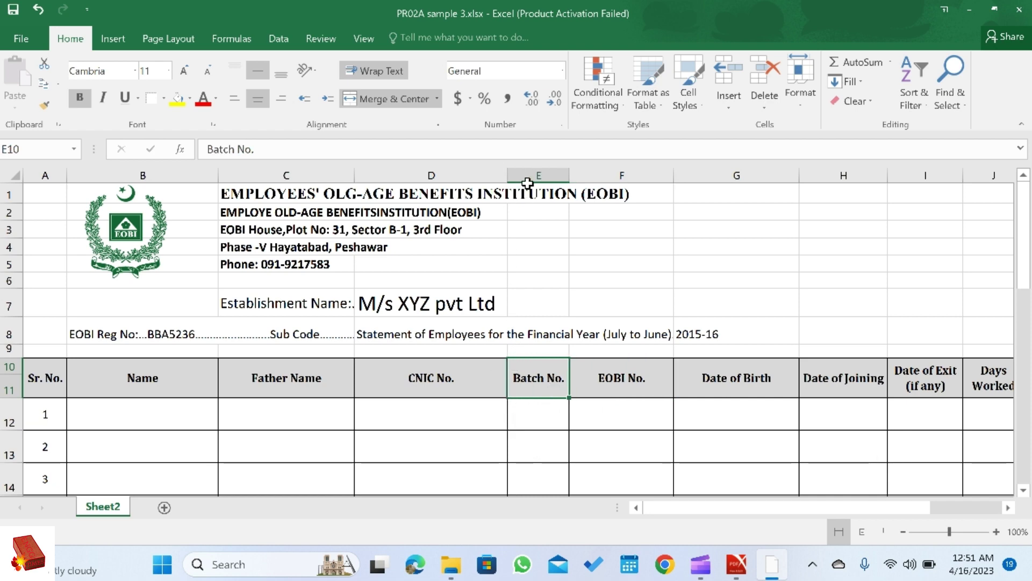
left_click(535, 420)
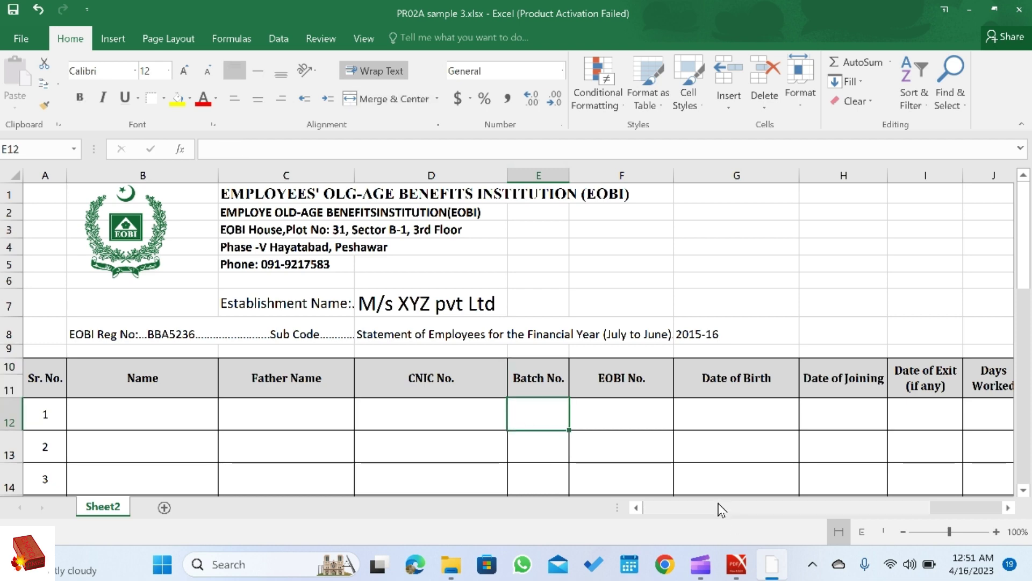
left_click_drag(715, 504, 647, 448)
key("Right")
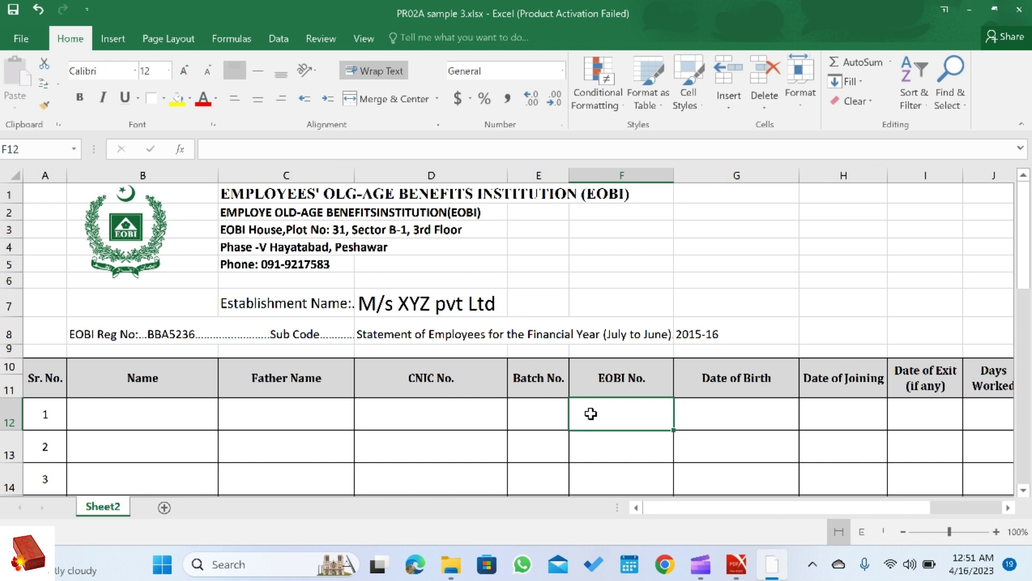
left_click(132, 415)
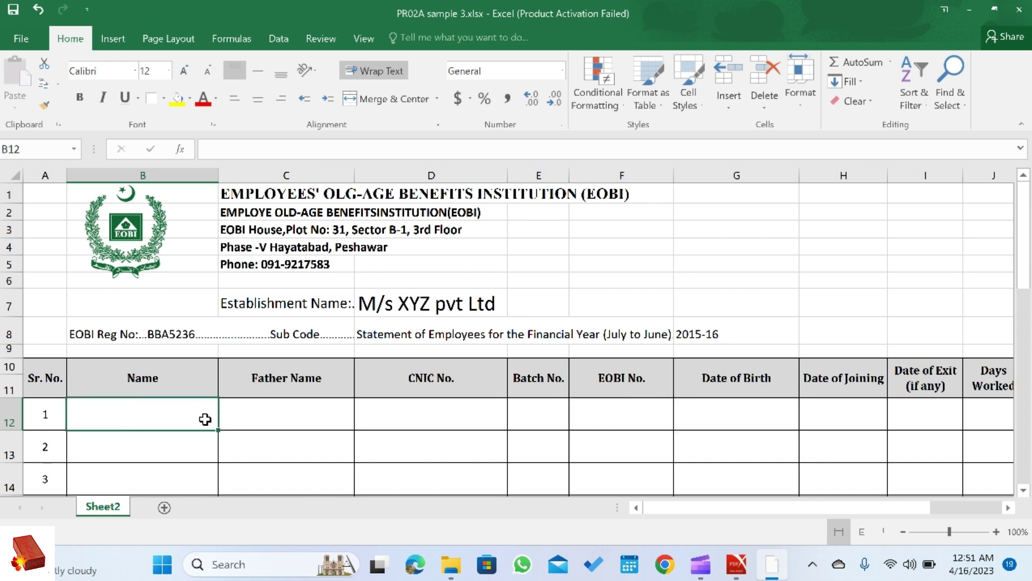
left_click(404, 419)
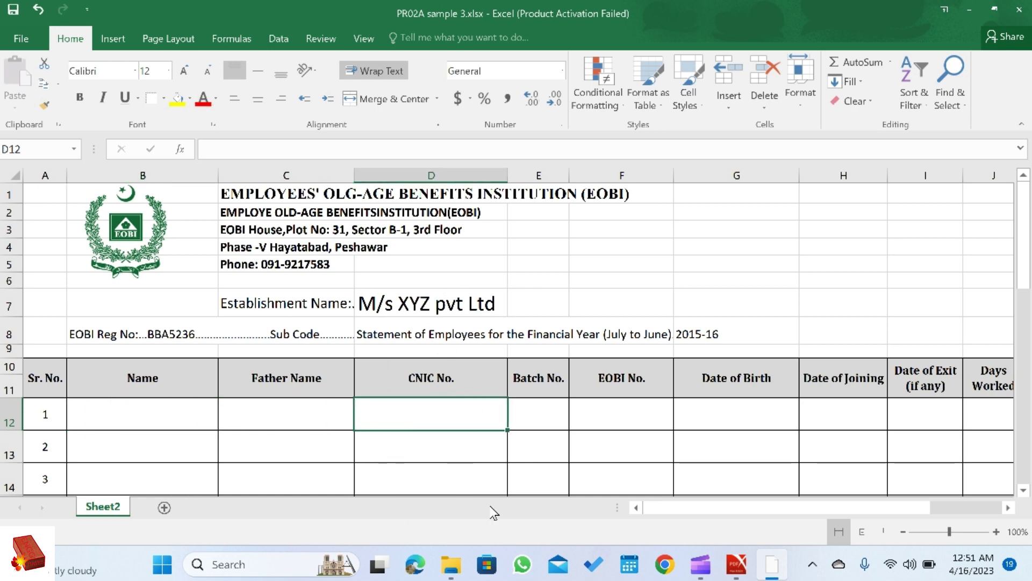
left_click(622, 427)
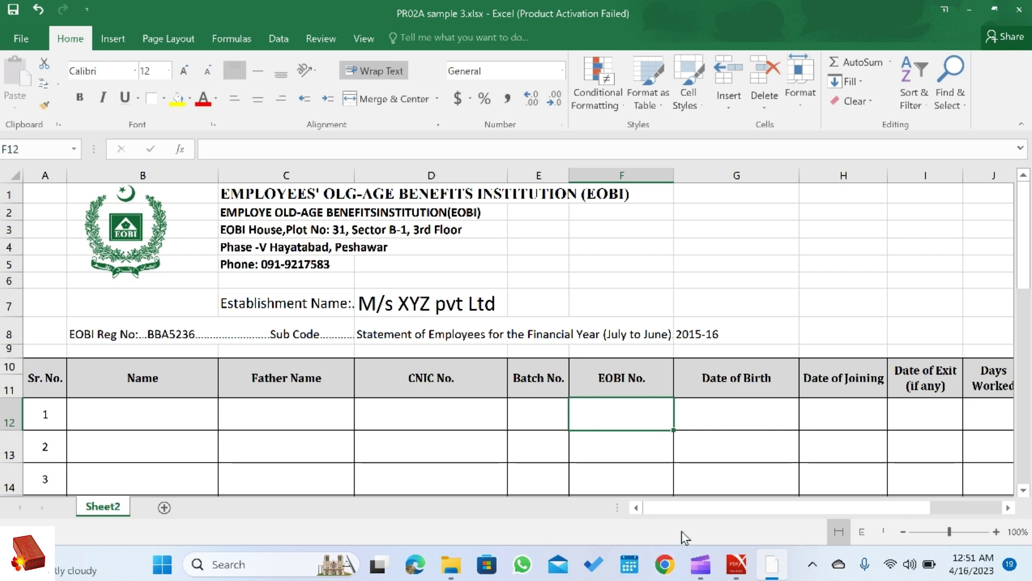
left_click_drag(694, 508, 890, 511)
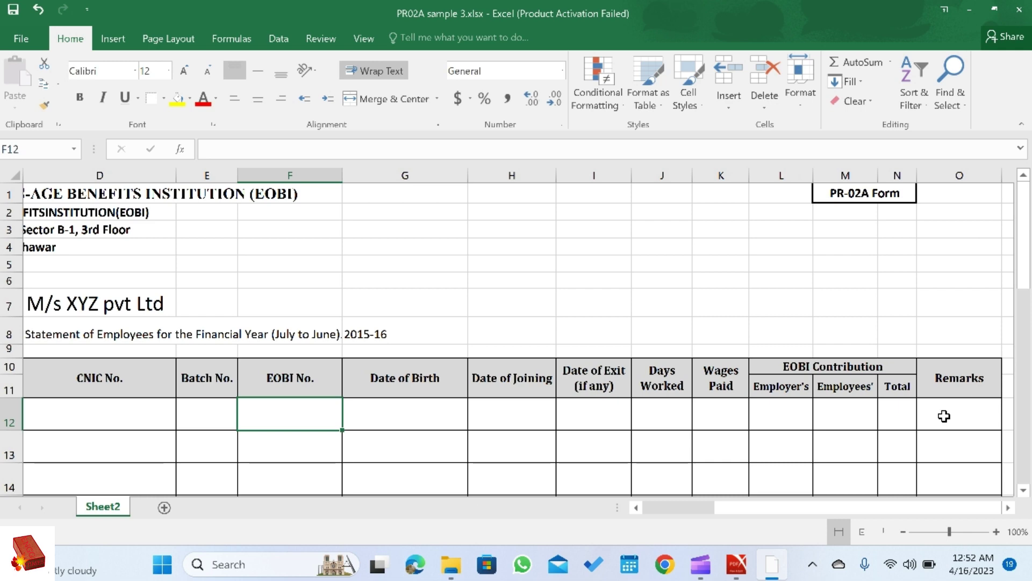
Check the submission date and signature lines below the employee table and return to the form's header
scroll(484, 285, "down", 8)
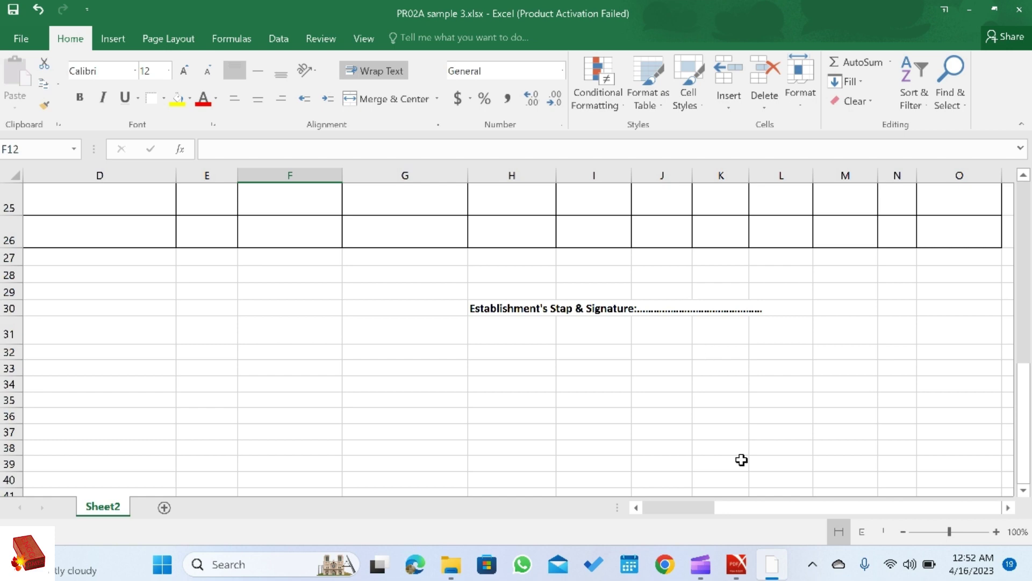
left_click_drag(774, 509, 300, 380)
left_click(237, 291)
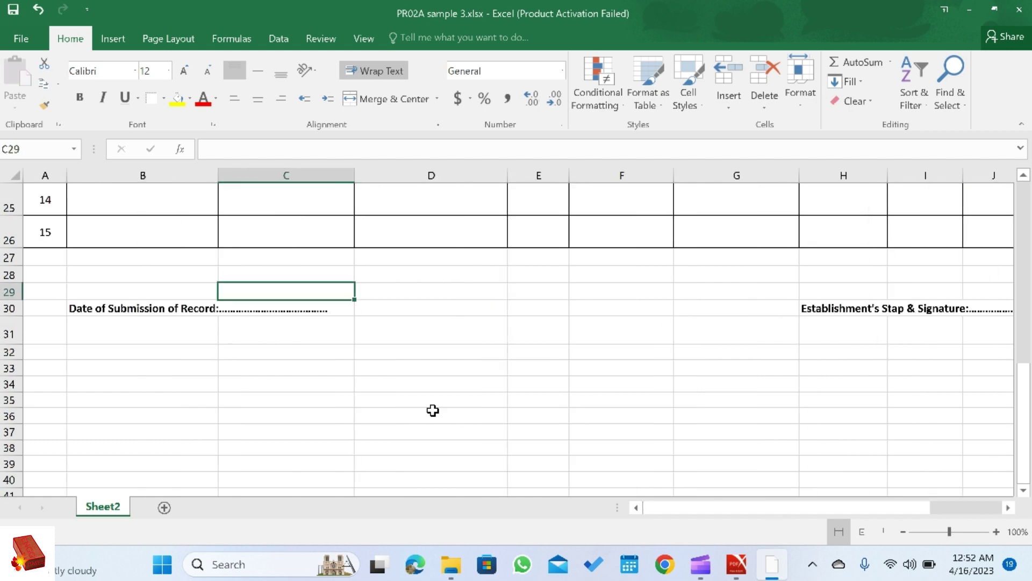
scroll(834, 502, "right", 3)
scroll(615, 366, "up", 8)
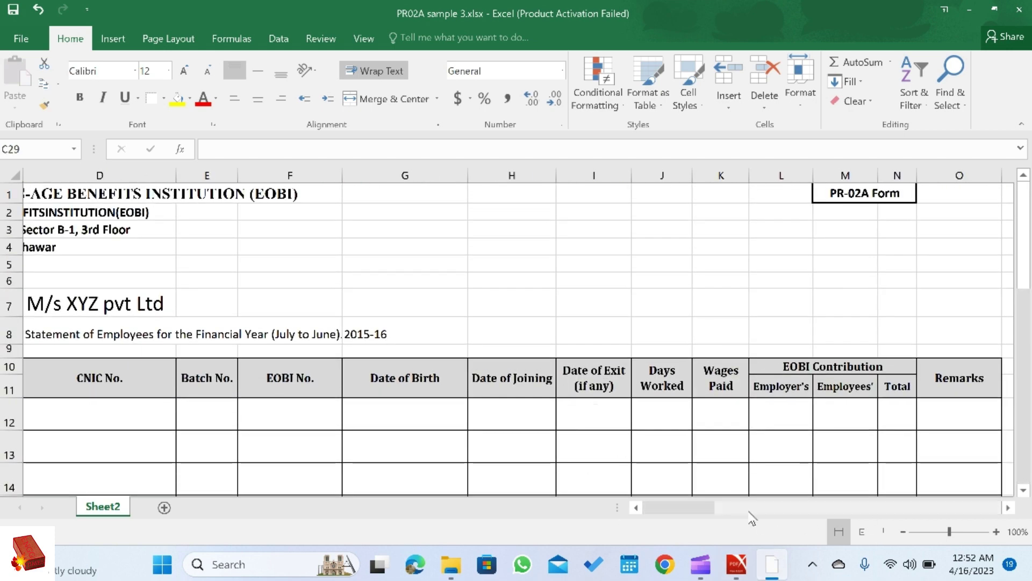
scroll(434, 394, "left", 3)
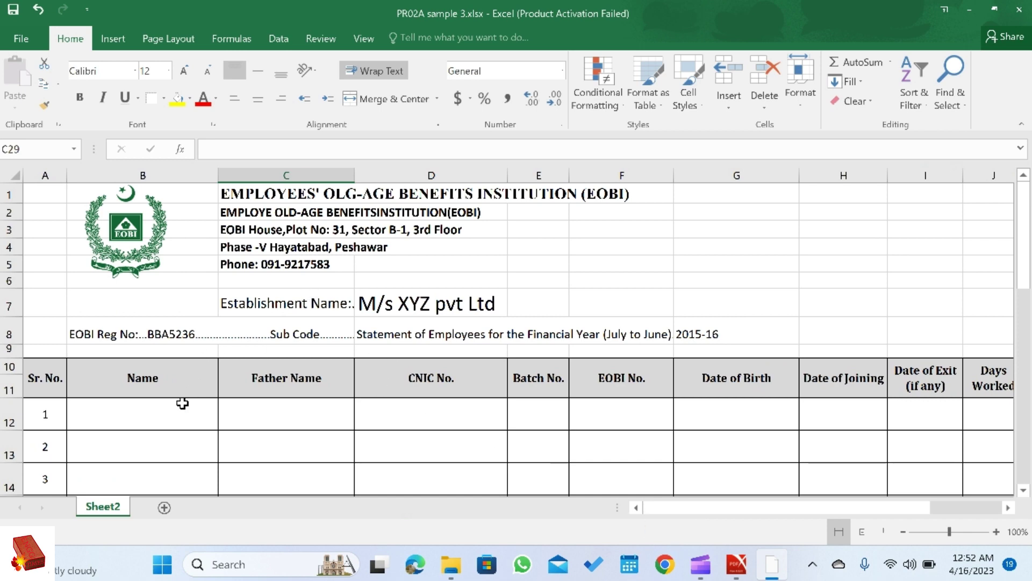
Enter the first two employees' names, with initial capitals, in the Name column for serial numbers 1 and 2
left_click(163, 396)
type("as")
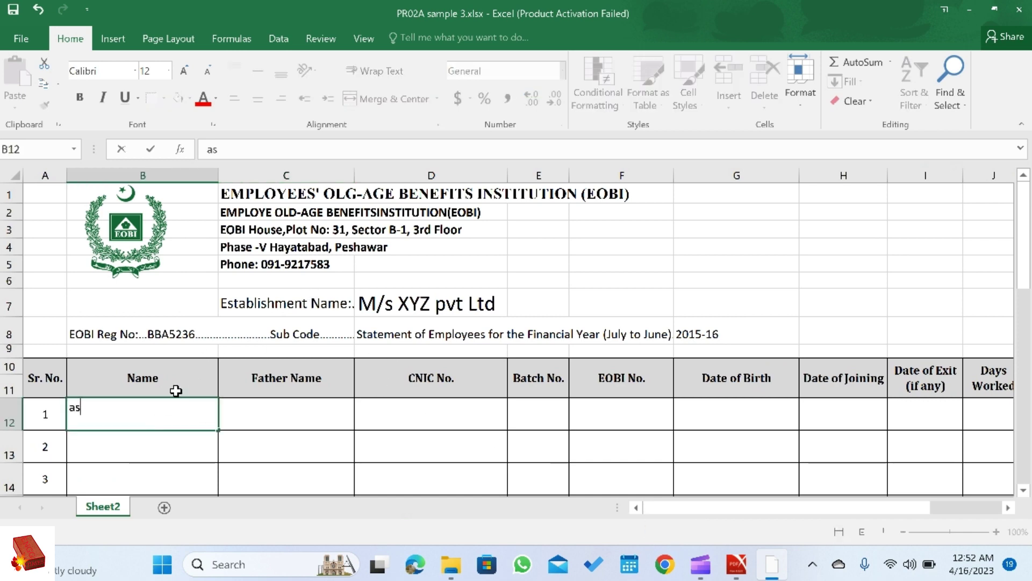
type("lam")
key("BackSpace")
key("BackSpace")
key("BackSpace")
key("BackSpace")
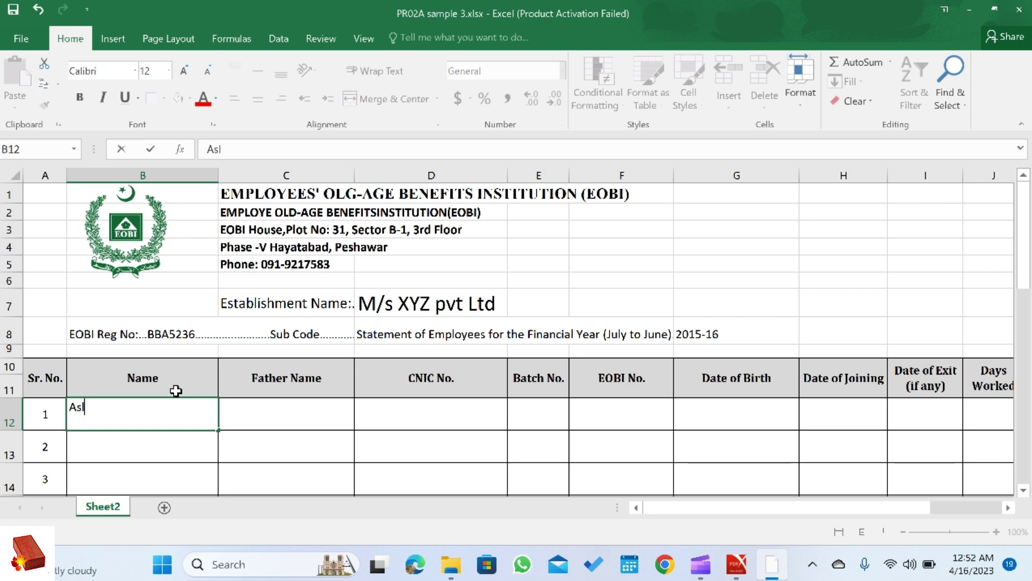
key("Return")
type("J")
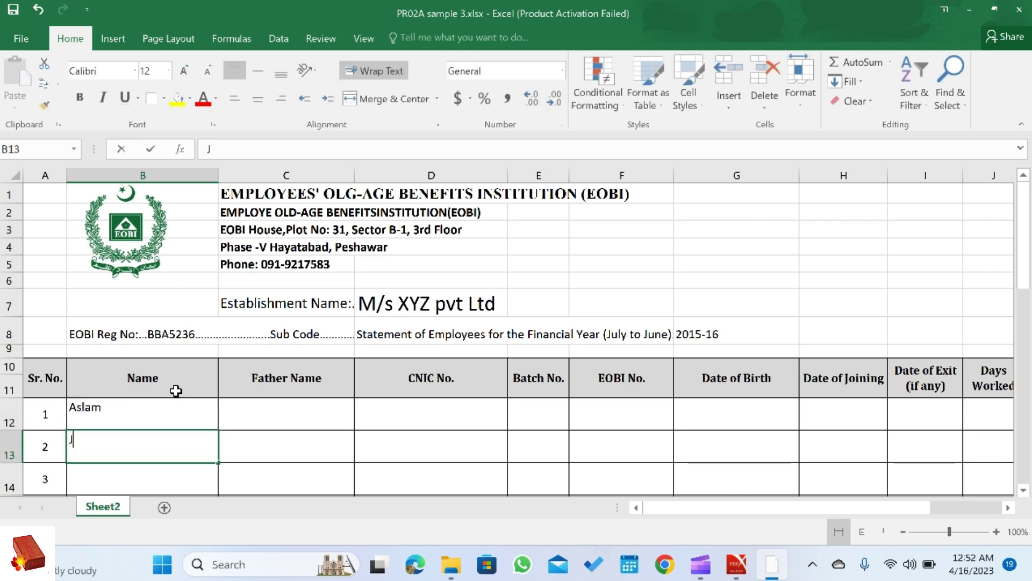
type("aved")
key("Return")
Fill in the employee names for serial numbers 3 to 5 in the Name column
scroll(46, 249, "down", 1)
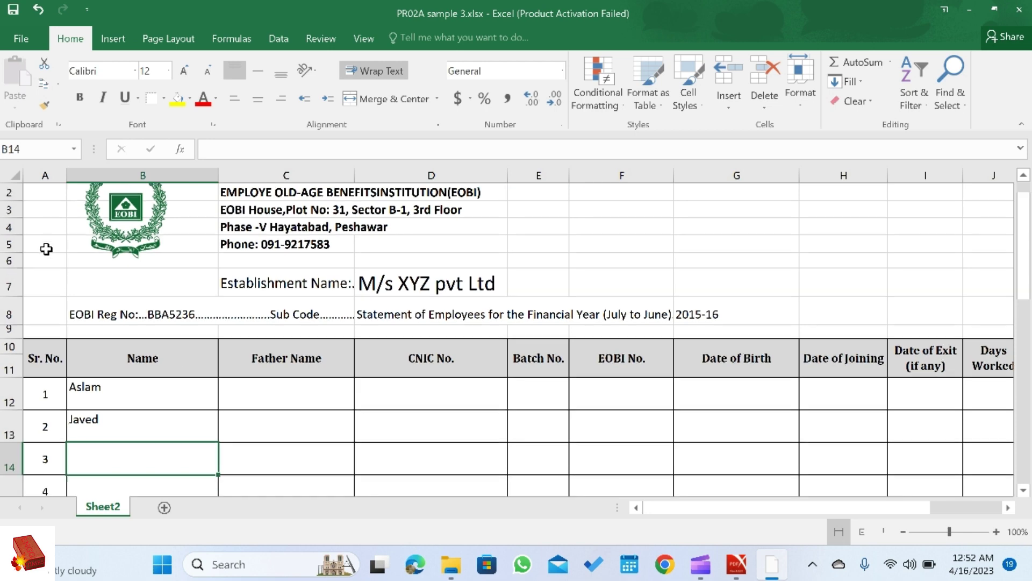
scroll(47, 249, "down", 1)
type("Wasim")
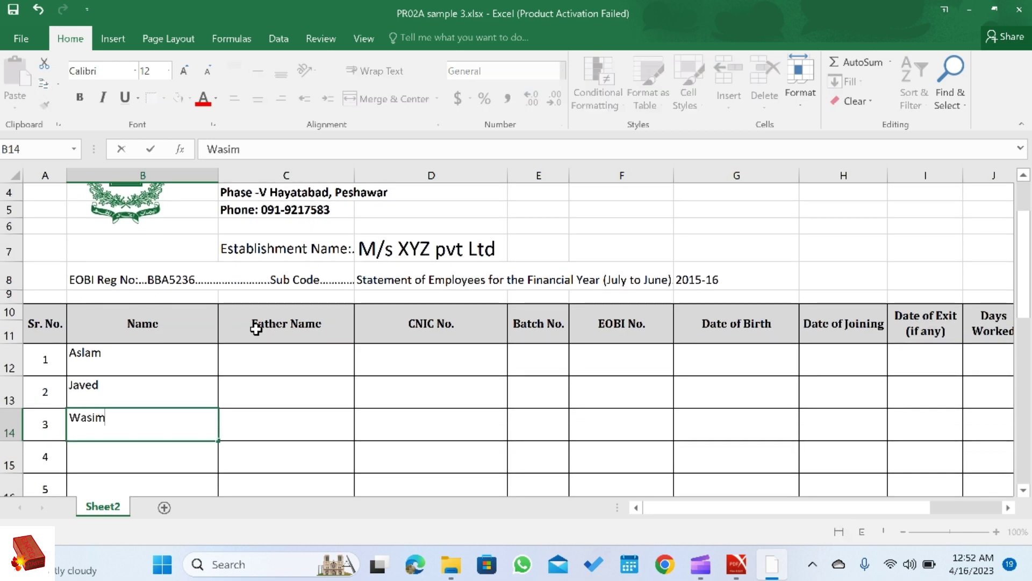
key("Return")
type("Zafar")
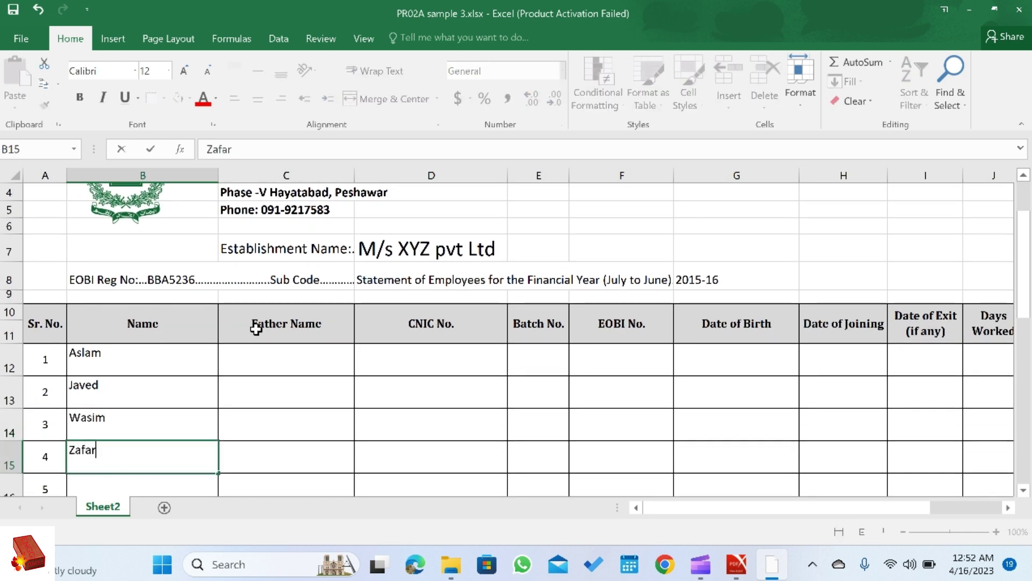
key("Return")
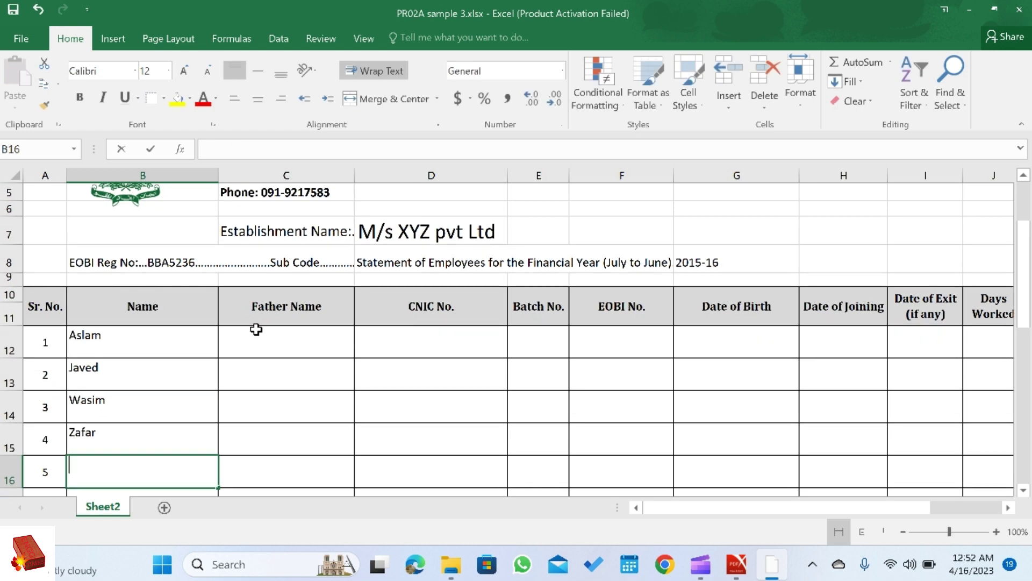
type("Safdar")
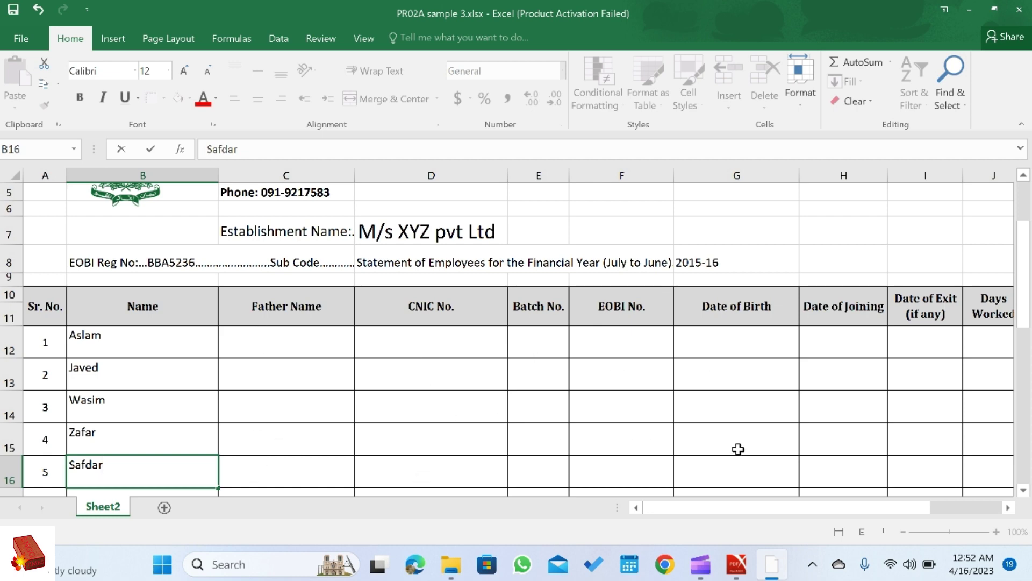
left_click(718, 345)
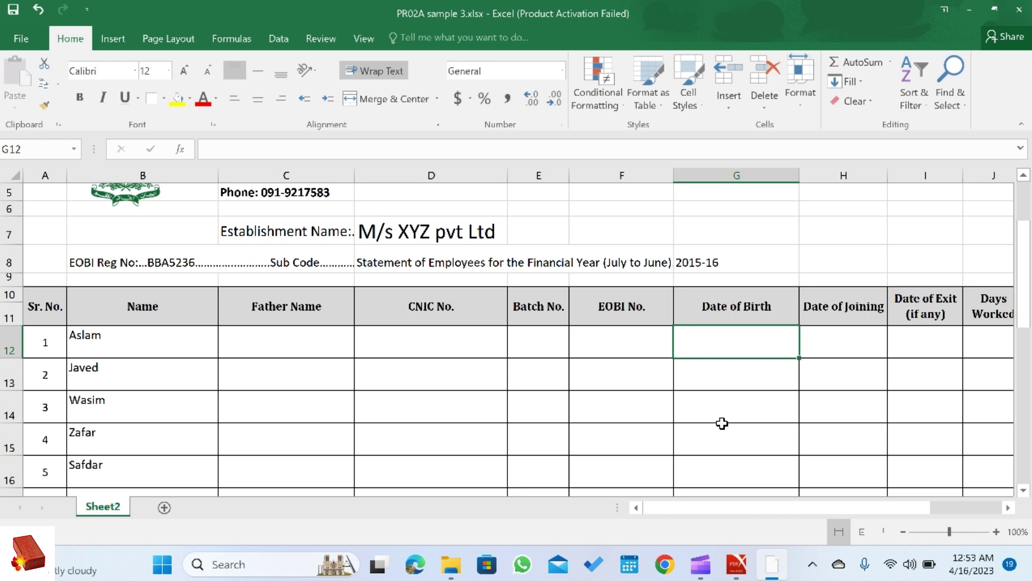
Examine the Date of Joining and Date of Exit columns in relation to the first employee's row
left_click_drag(753, 511, 852, 518)
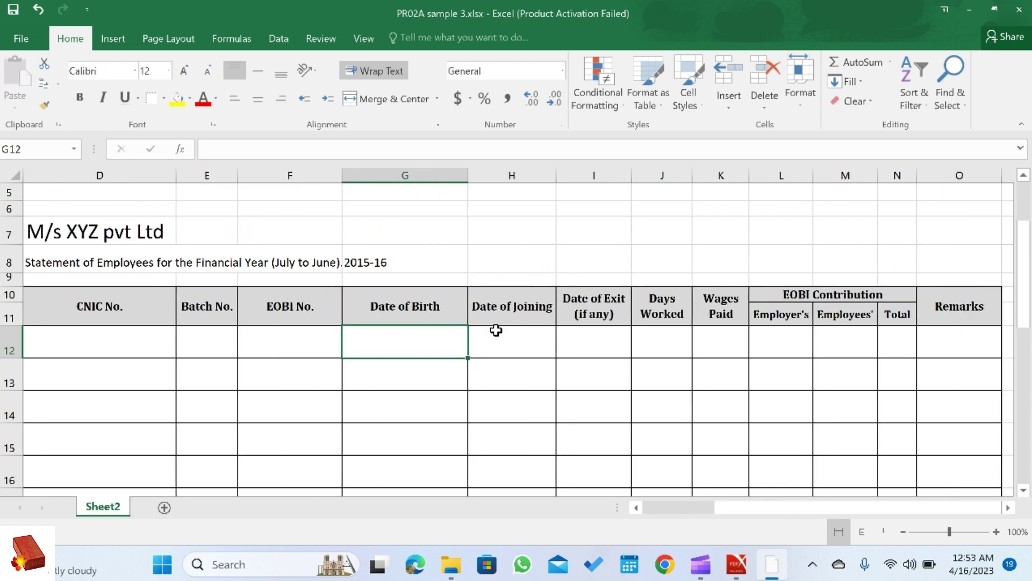
left_click(487, 321)
left_click(518, 352)
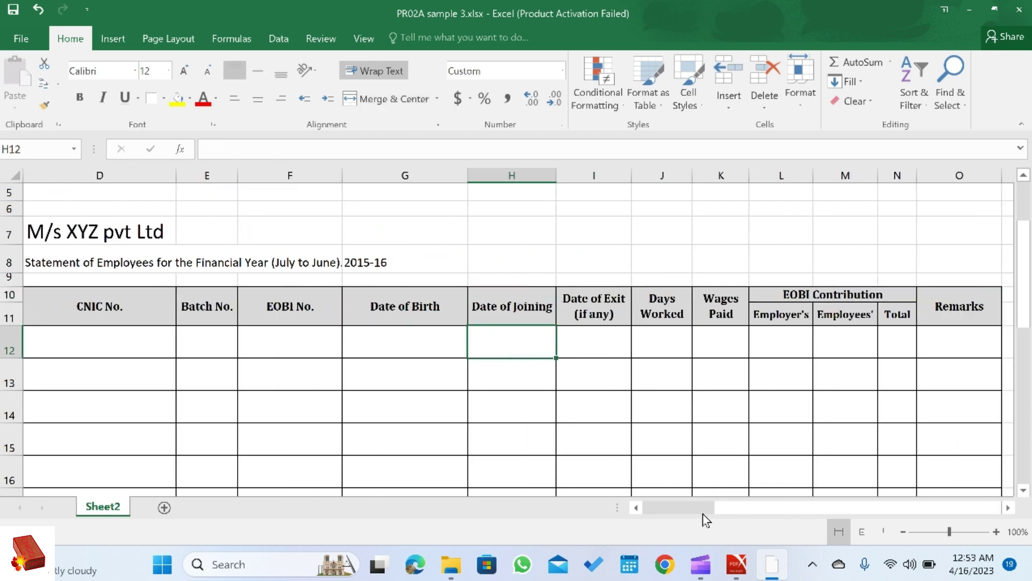
left_click_drag(703, 518, 748, 514)
left_click(116, 346)
left_click_drag(860, 519, 908, 527)
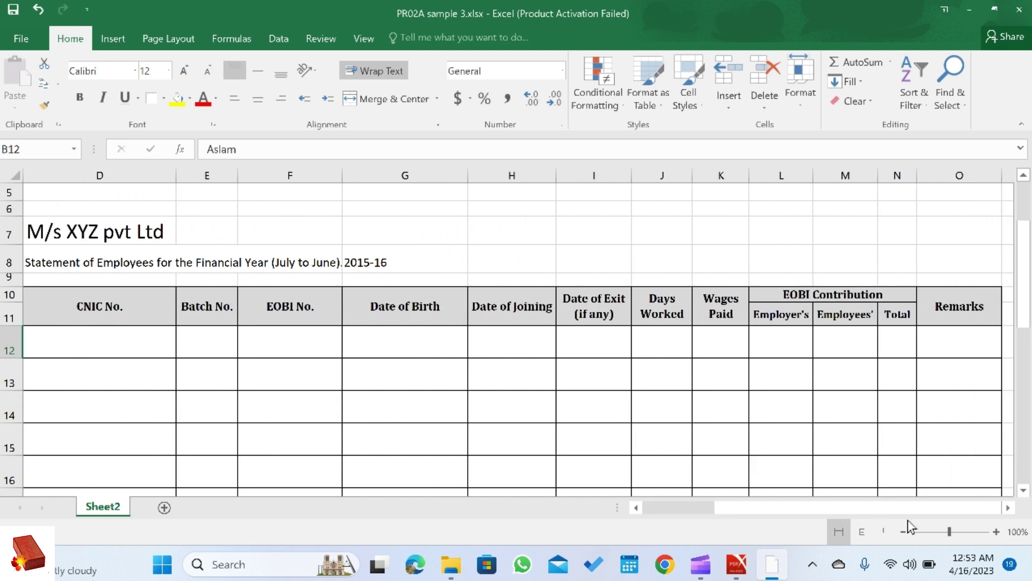
left_click(515, 176)
left_click(591, 175)
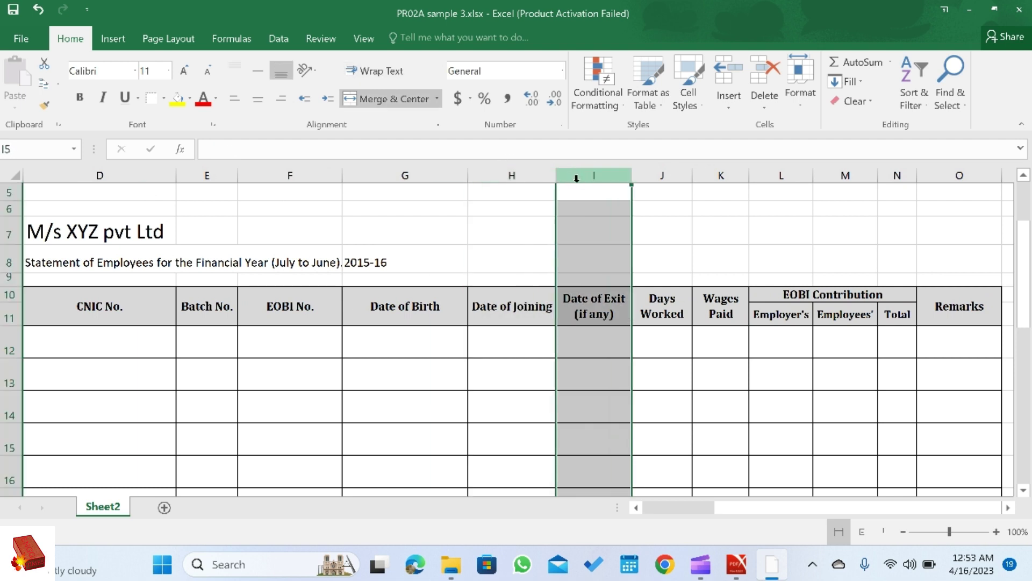
Enter jan 01, 1995 as the first employee's date of joining, leaving the date of exit blank
left_click(528, 354)
type("jan 01")
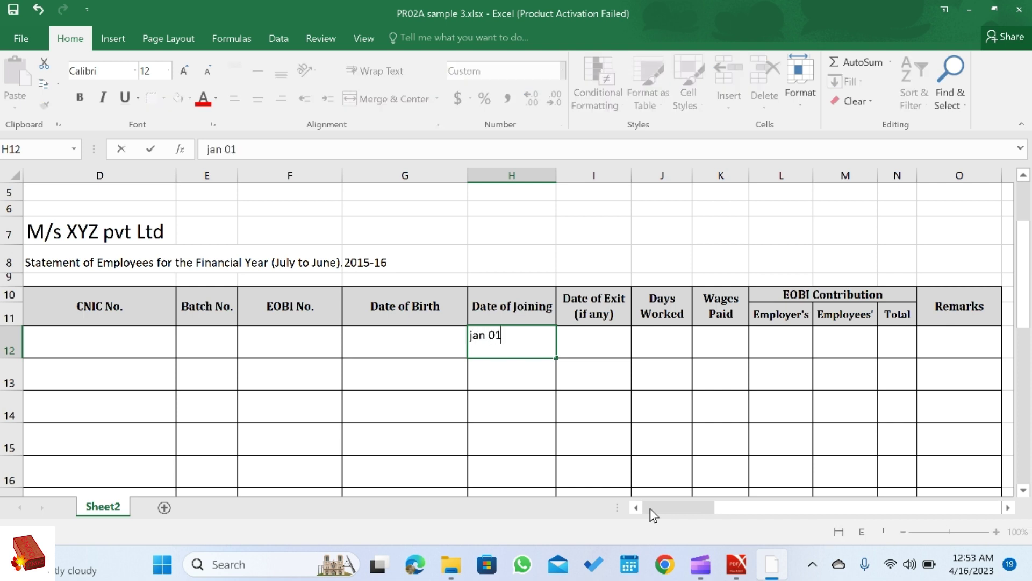
type(", 1995")
left_click(585, 404)
left_click(587, 341)
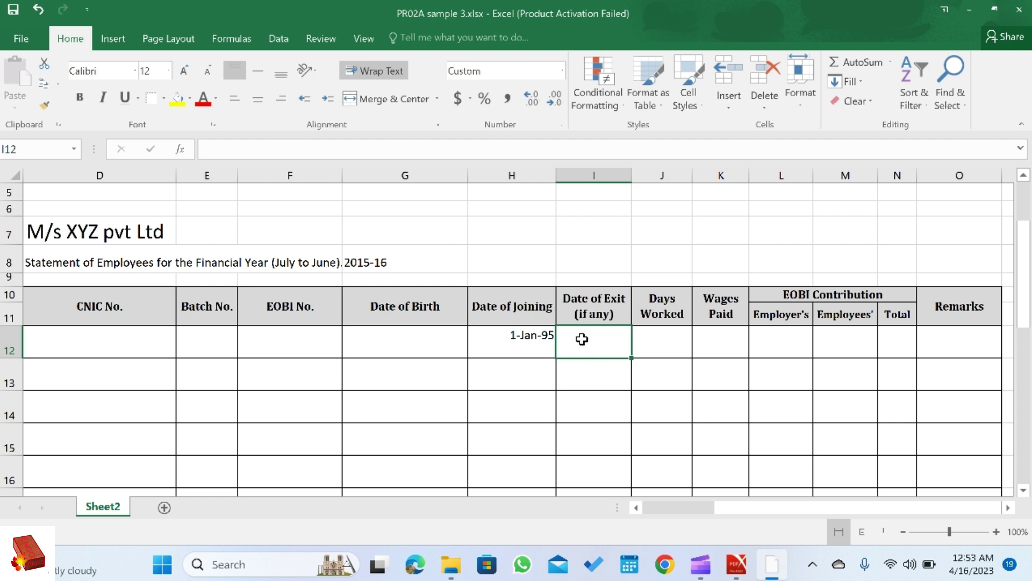
Enter 365 as the first employee's days worked and begin a formula in the adjacent Wages Paid cell
left_click(655, 344)
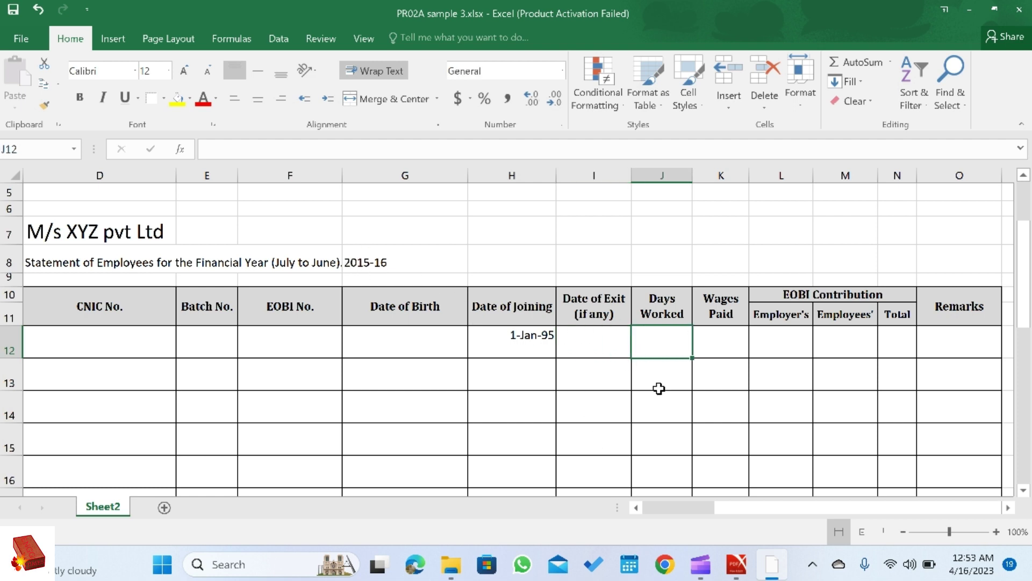
type("365")
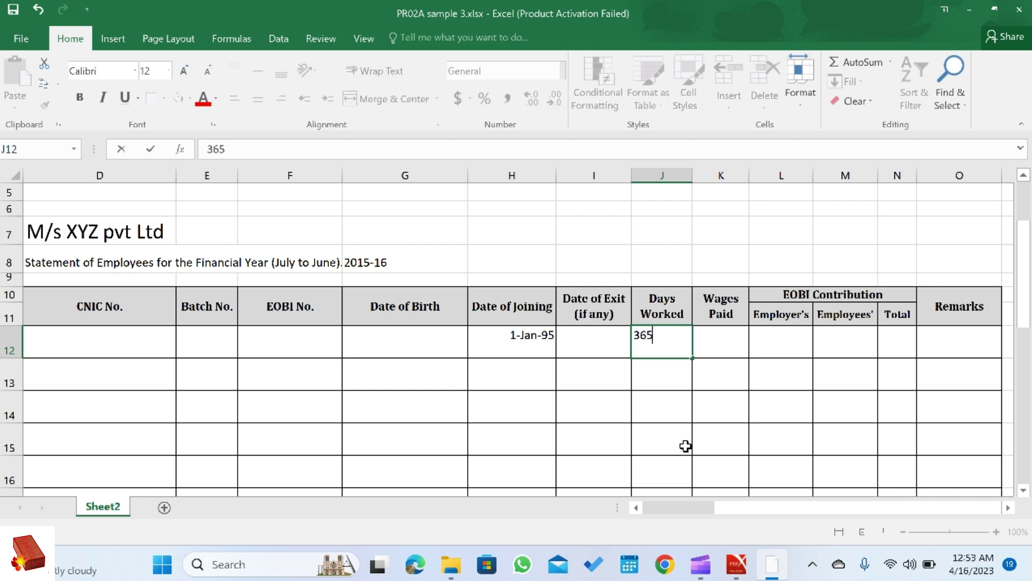
key("Tab")
type("=25000")
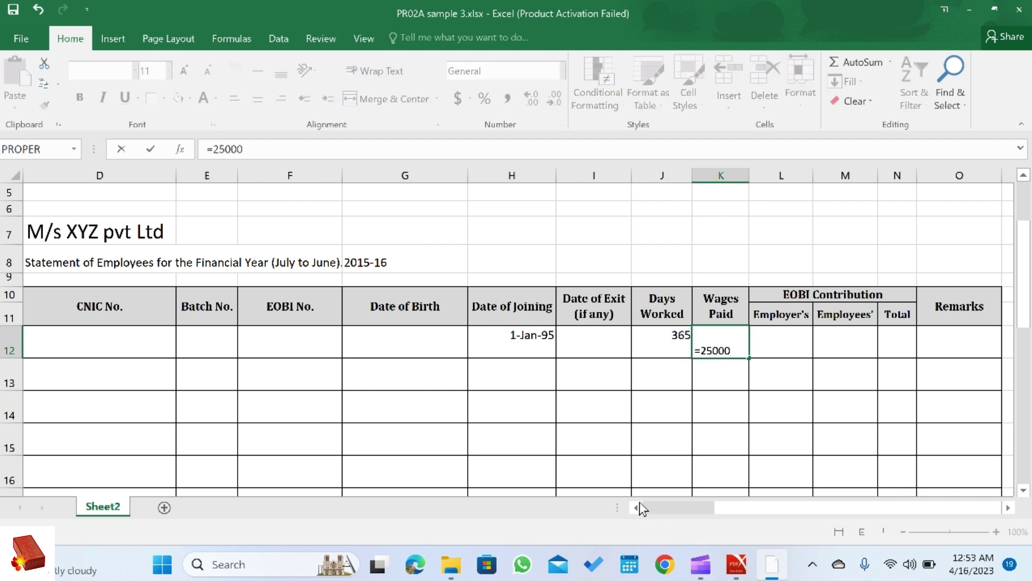
key("BackSpace")
key("BackSpace")
key("BackSpace")
Look up the 2015-2016 minimum wage and contribution rates in contribution rates.pdf and return to the PR02A workbook in Excel
left_click(970, 9)
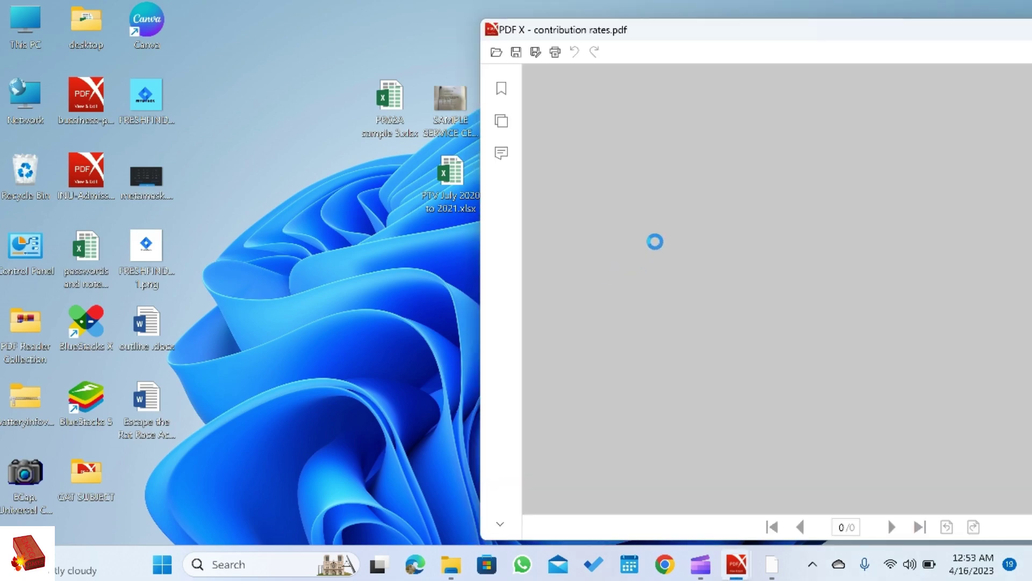
scroll(373, 411, "down", 5)
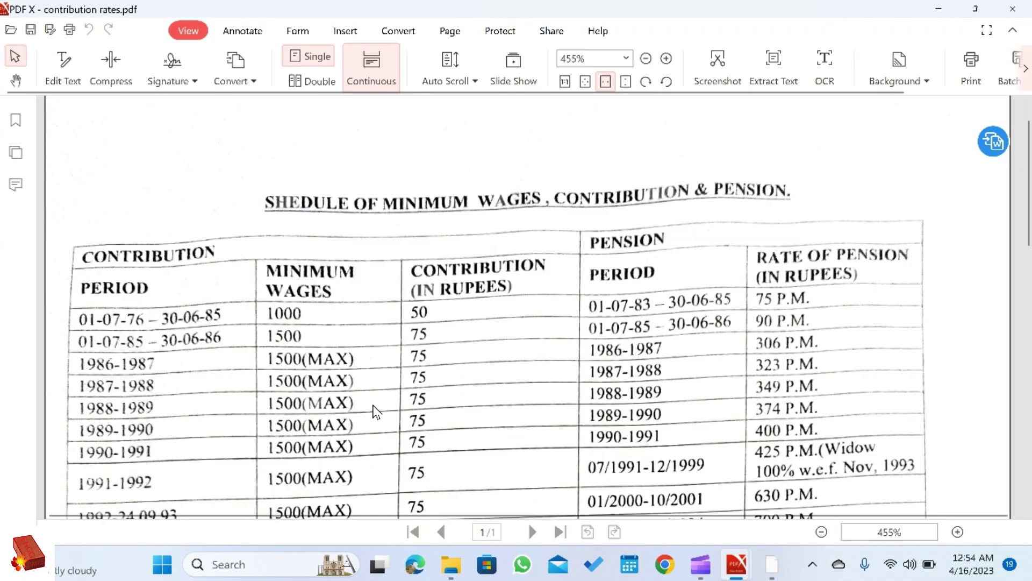
scroll(237, 357, "down", 4)
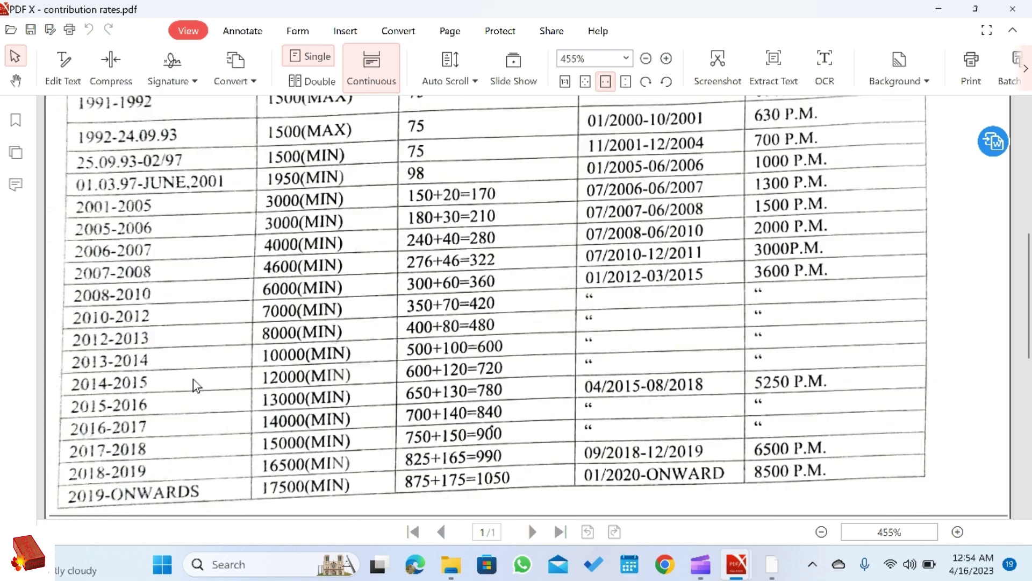
left_click_drag(75, 407, 504, 403)
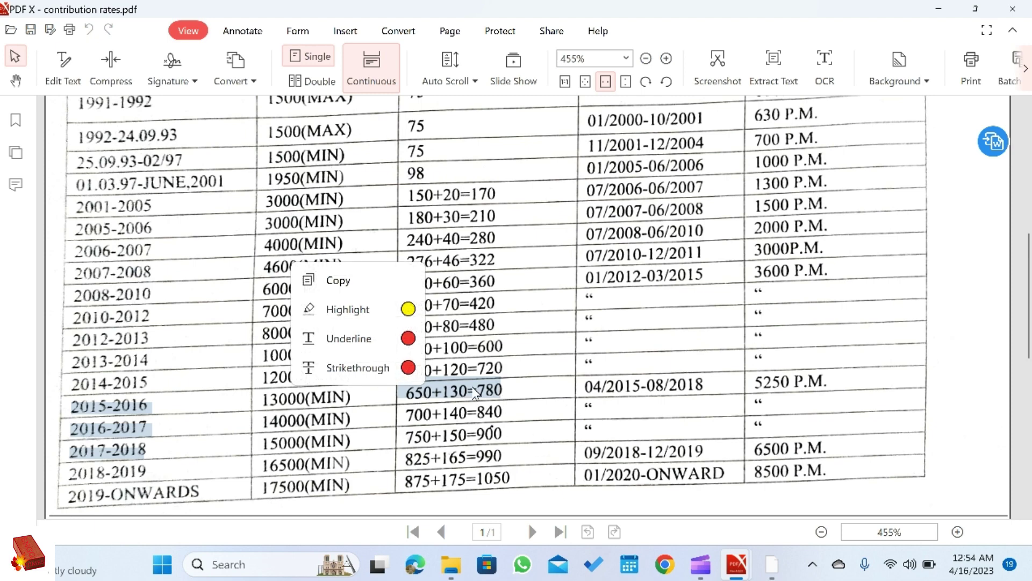
left_click(938, 8)
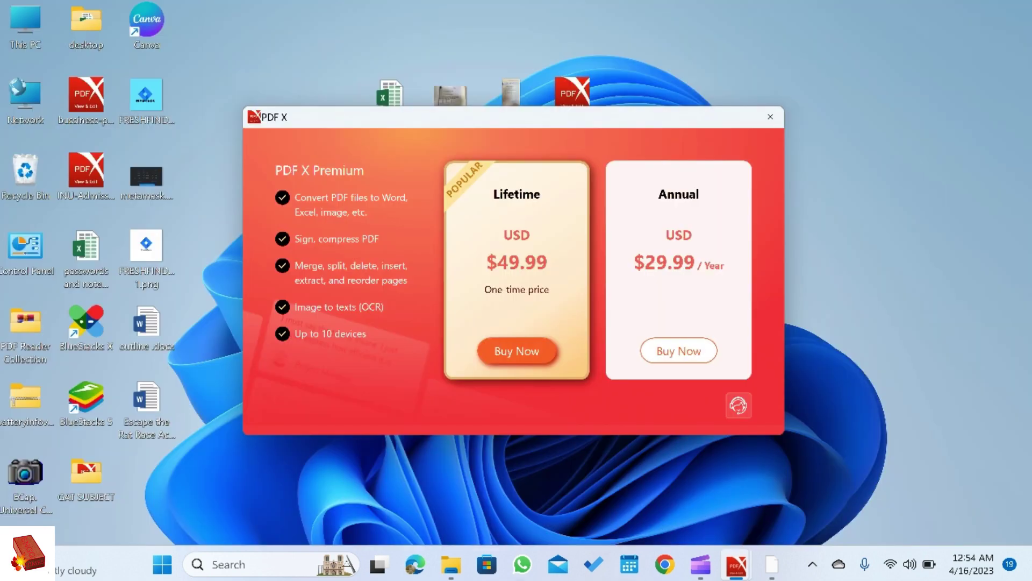
left_click(770, 117)
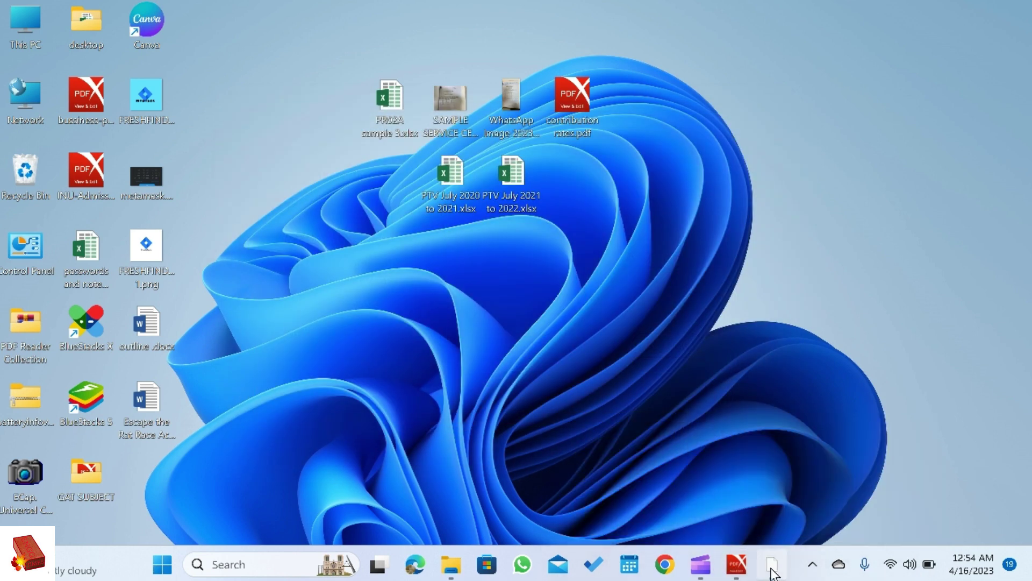
left_click(772, 567)
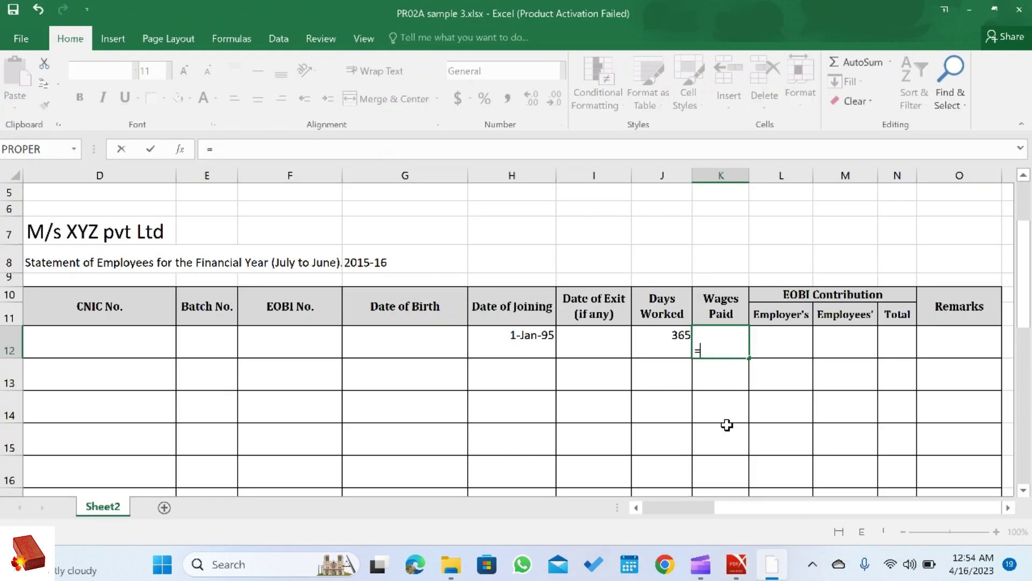
Complete the first employee's Wages Paid formula as =13000*12
type("13000*")
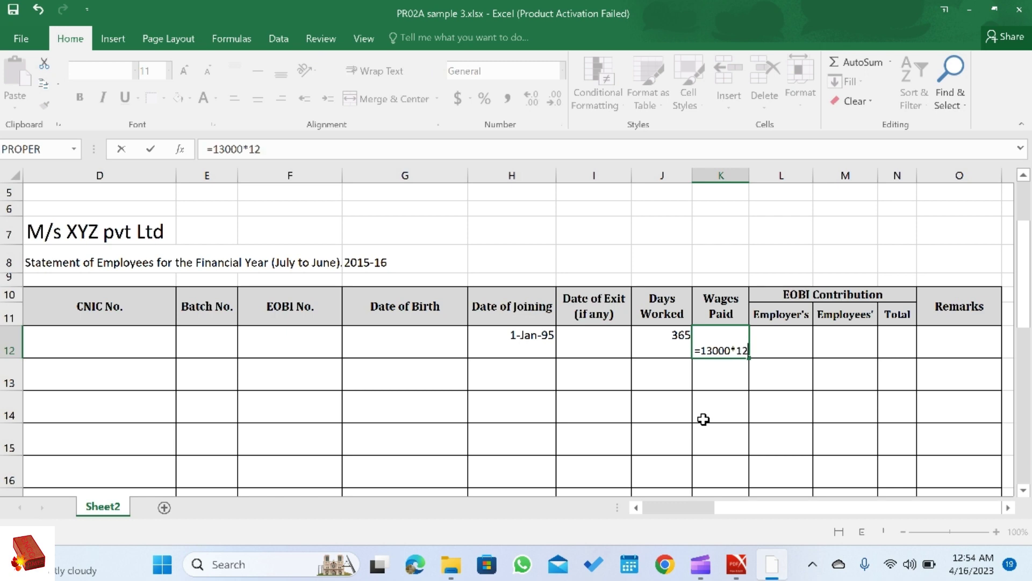
type("12")
key("Return")
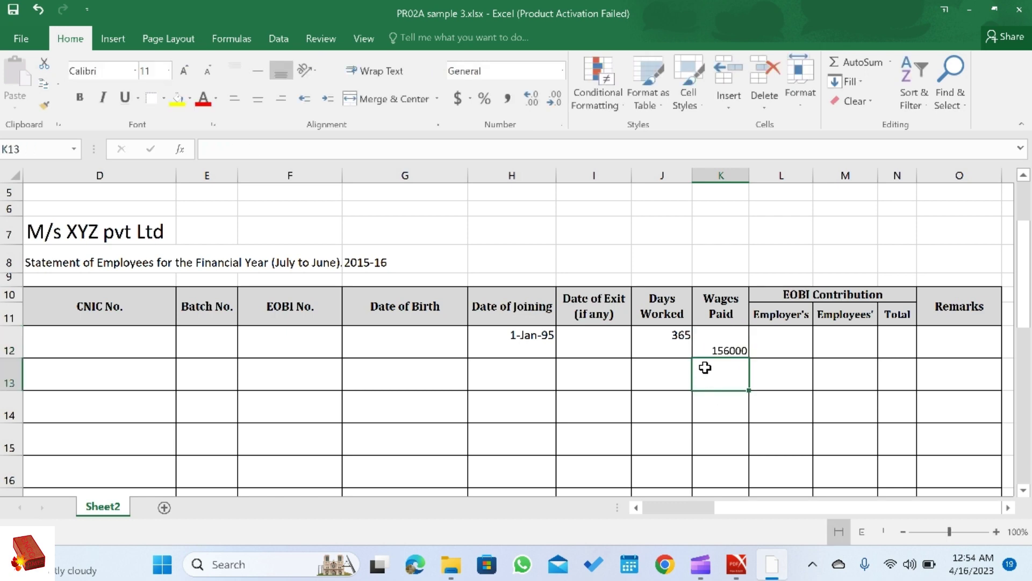
Enter the first employee's EOBI contributions as =650*12 for the employer's share and =130*12 for the employees' share
left_click(778, 343)
type("=")
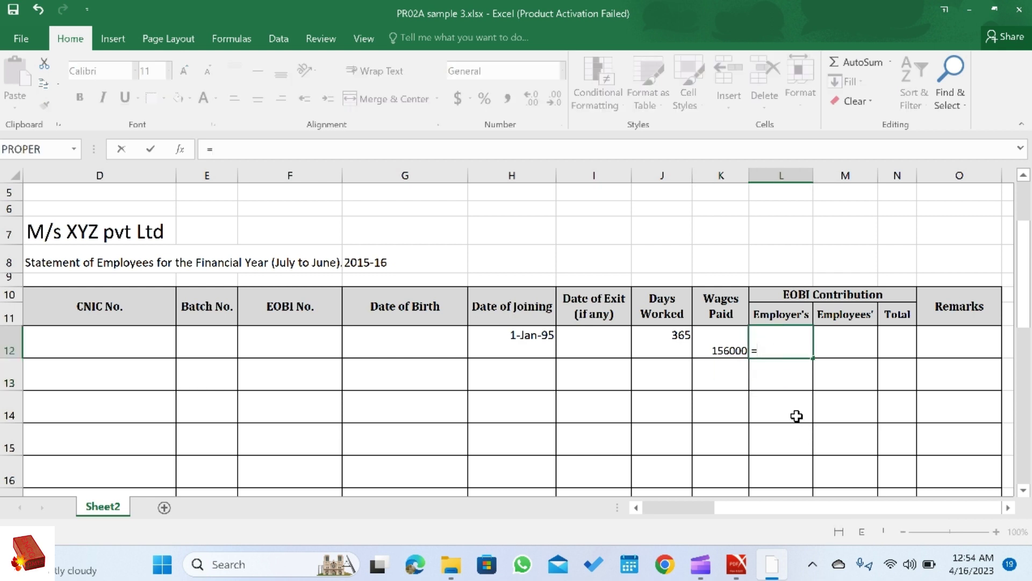
type("650*12")
key("Return")
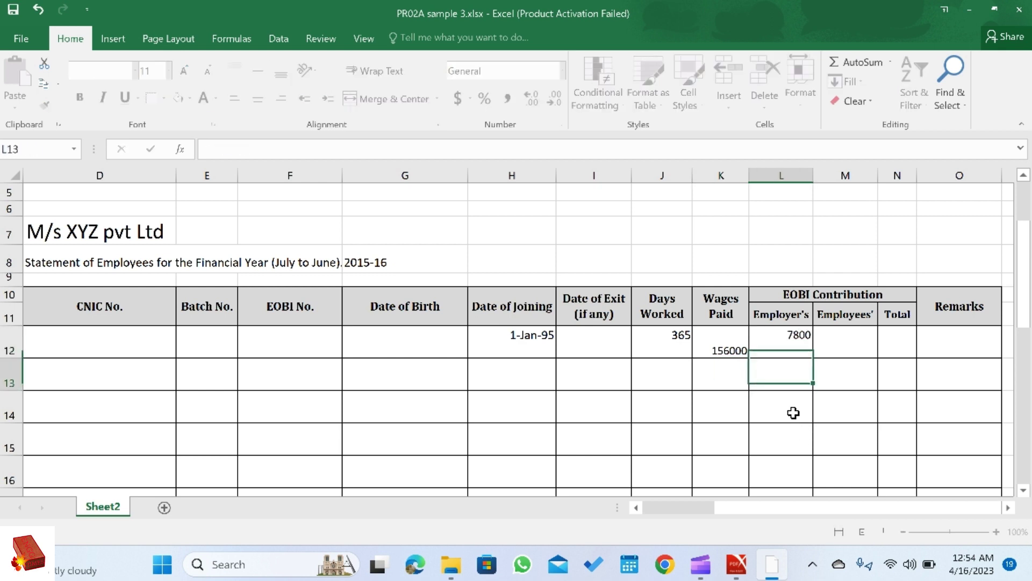
left_click(843, 346)
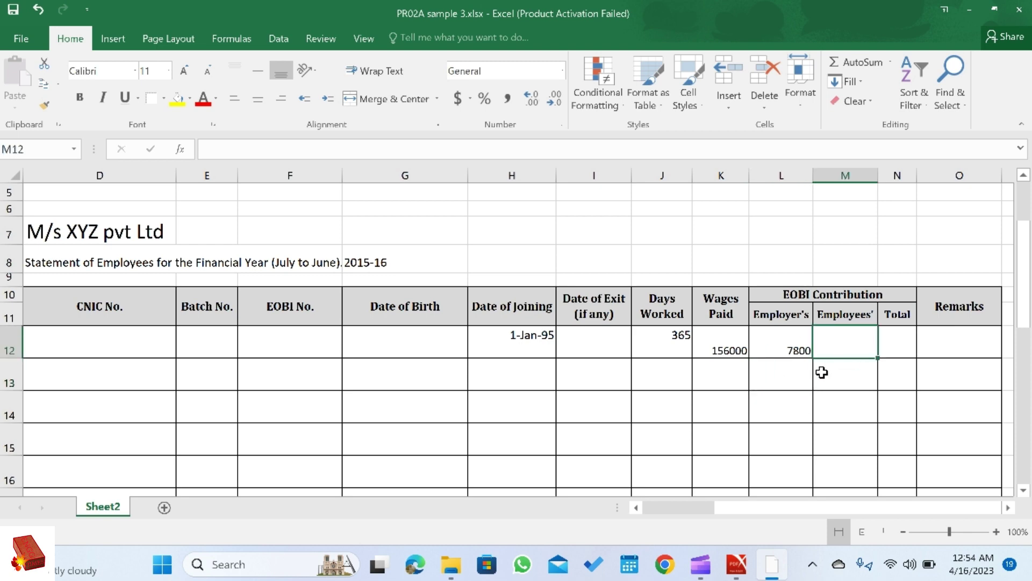
type("=130*12")
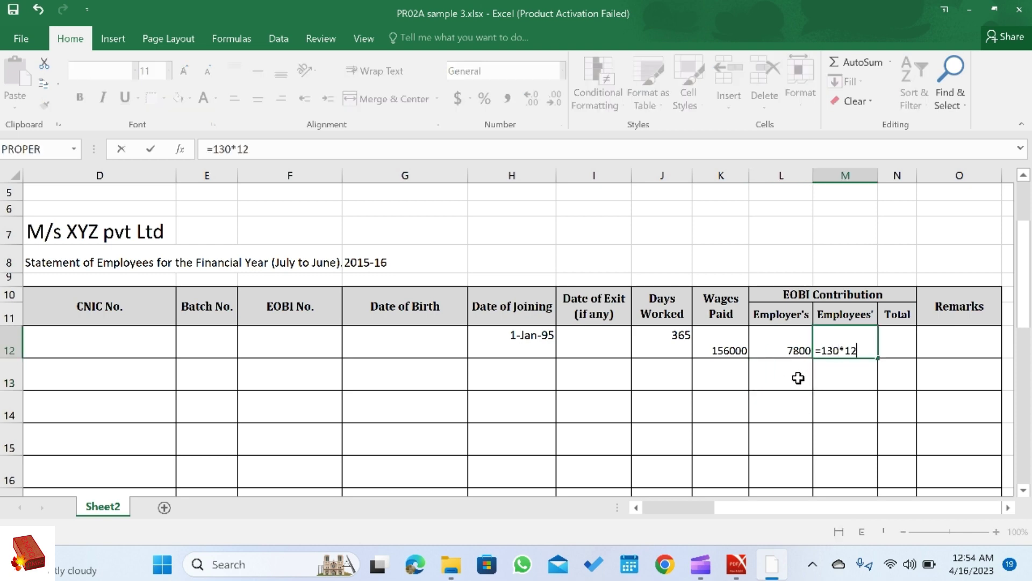
key("Return")
Calculate the first employee's total EOBI contribution with the formula =L12+M12, leaving Remarks blank
left_click(893, 350)
type("=")
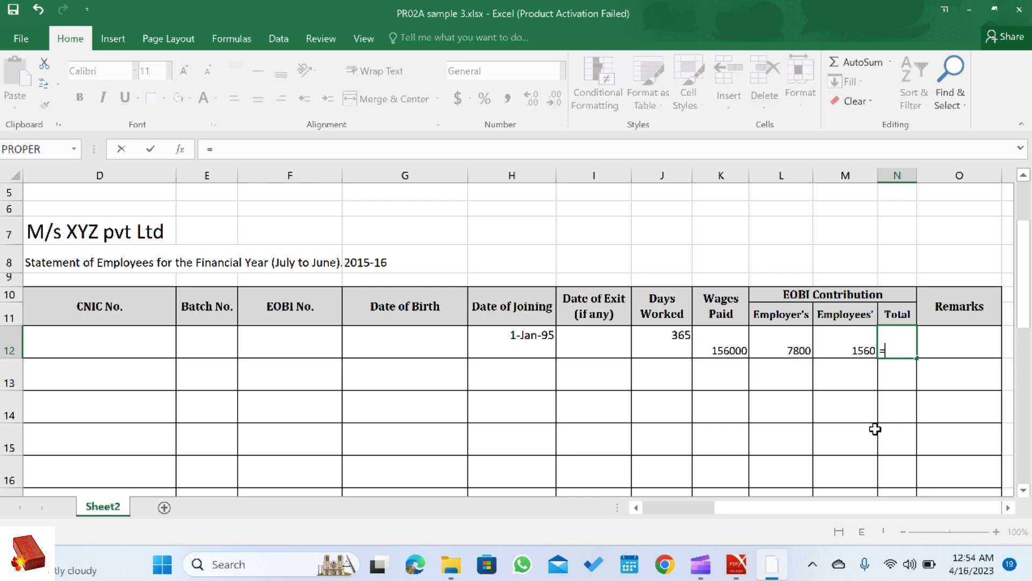
left_click(801, 345)
type("+")
left_click(842, 352)
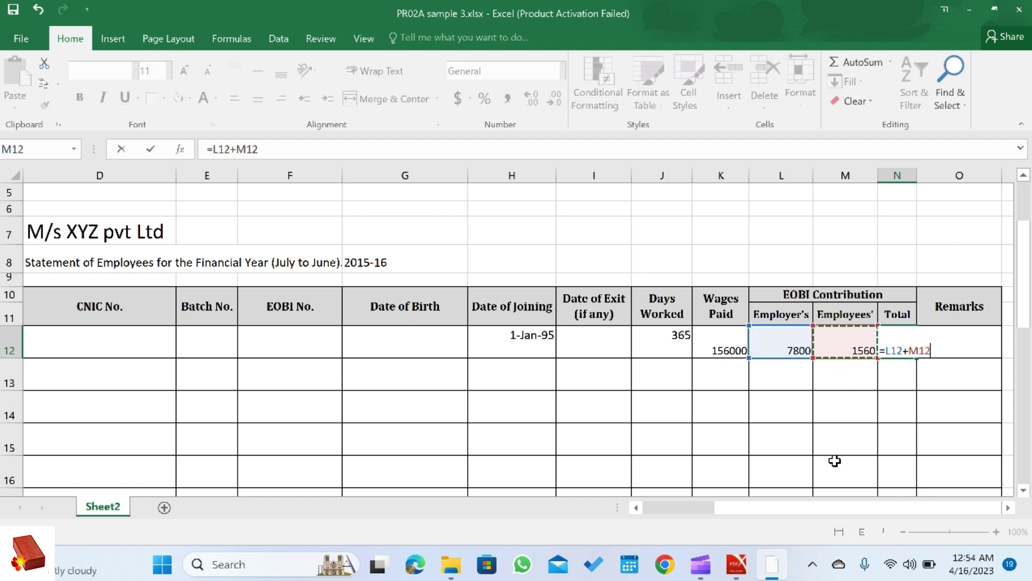
key("Return")
left_click(942, 347)
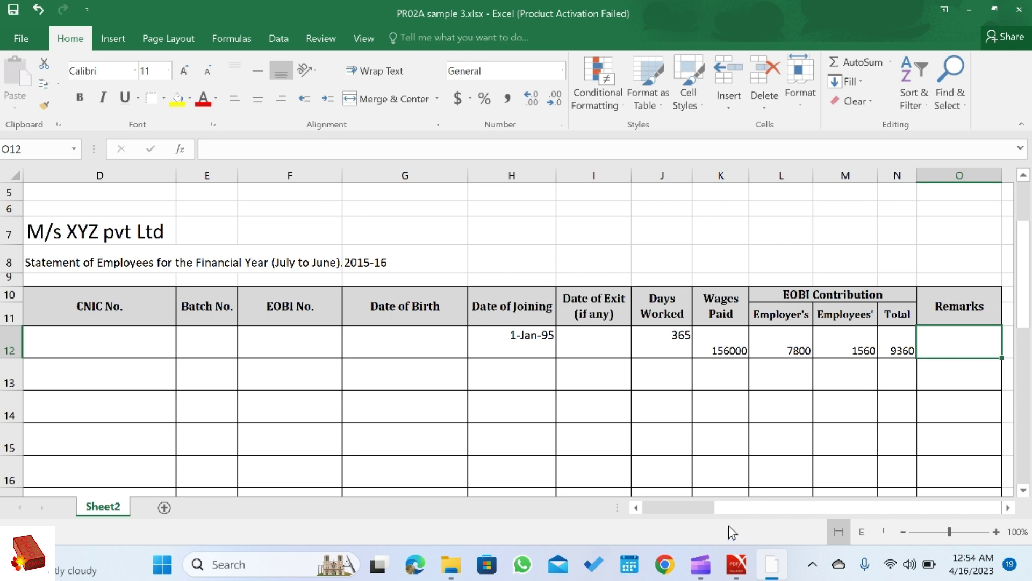
Enter jan 01, 2012 as the date of joining for the employee at serial number 2
left_click_drag(699, 508, 629, 509)
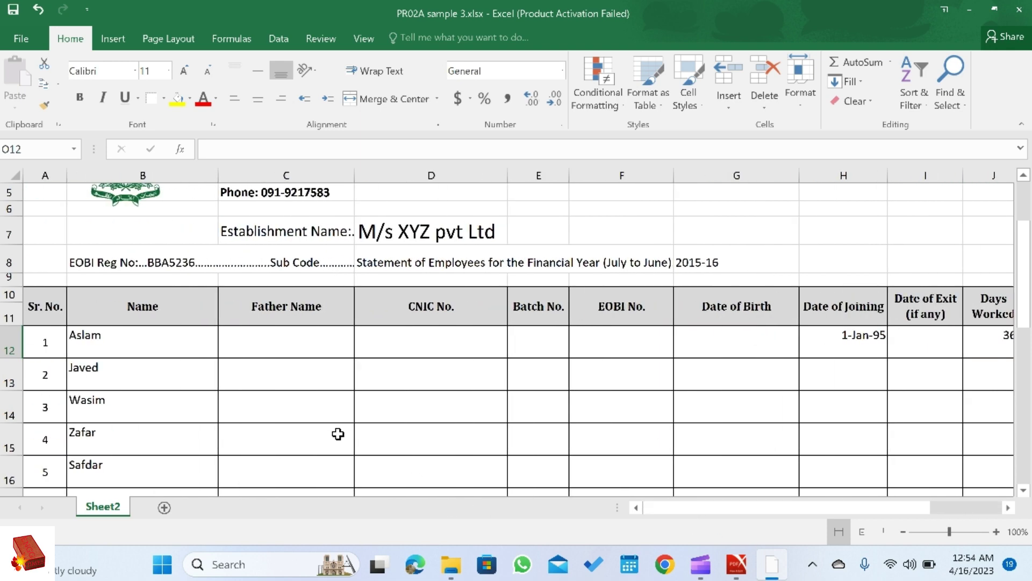
left_click(284, 380)
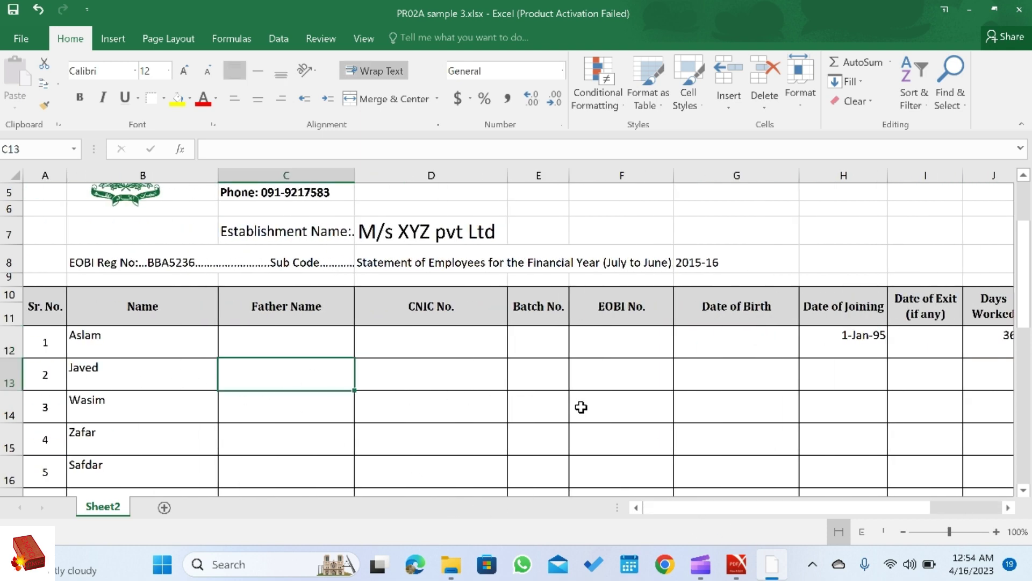
left_click(824, 384)
left_click_drag(836, 506, 859, 507)
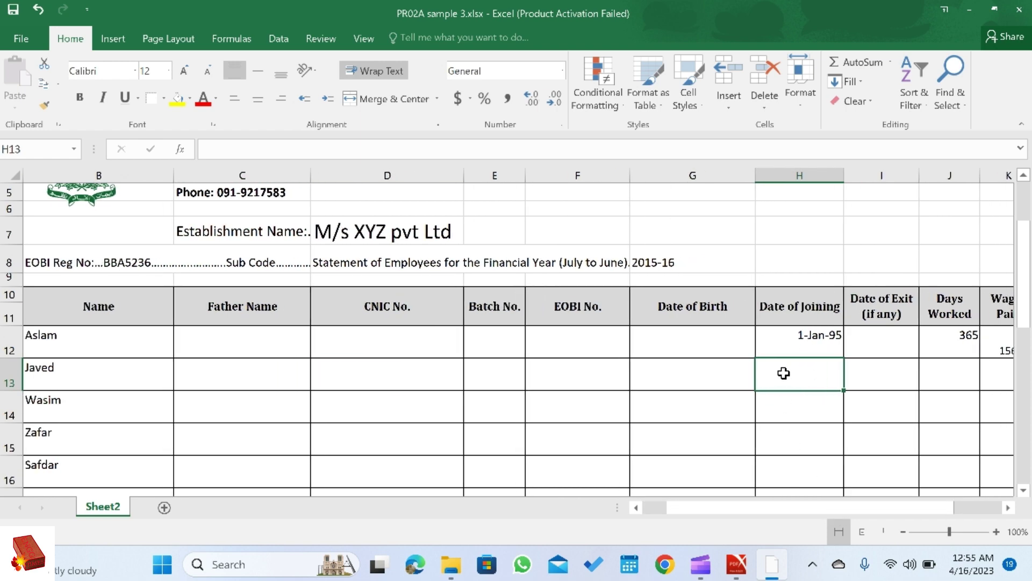
double_click(783, 373)
type("jan 01")
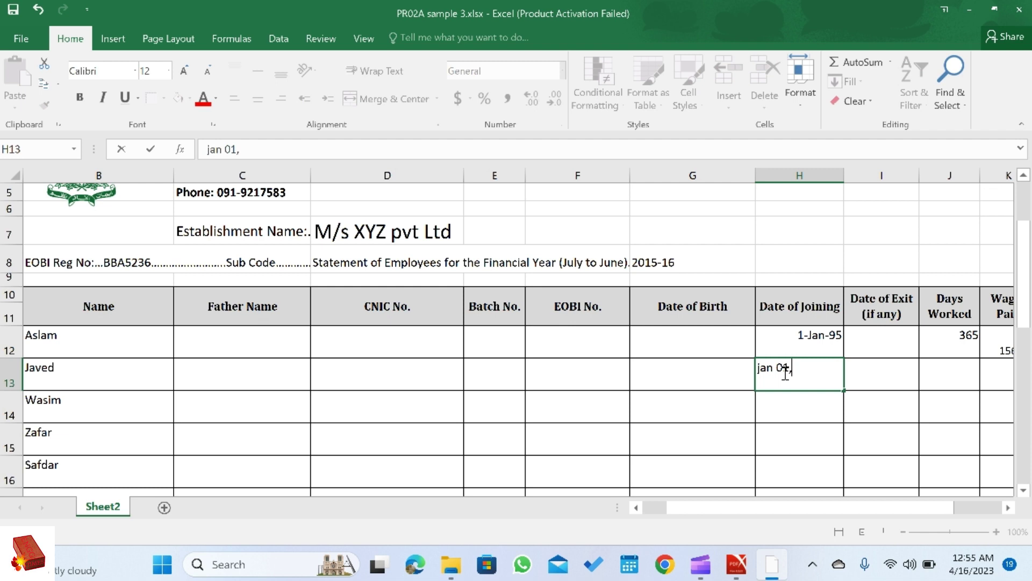
type(", 2012")
key("Tab")
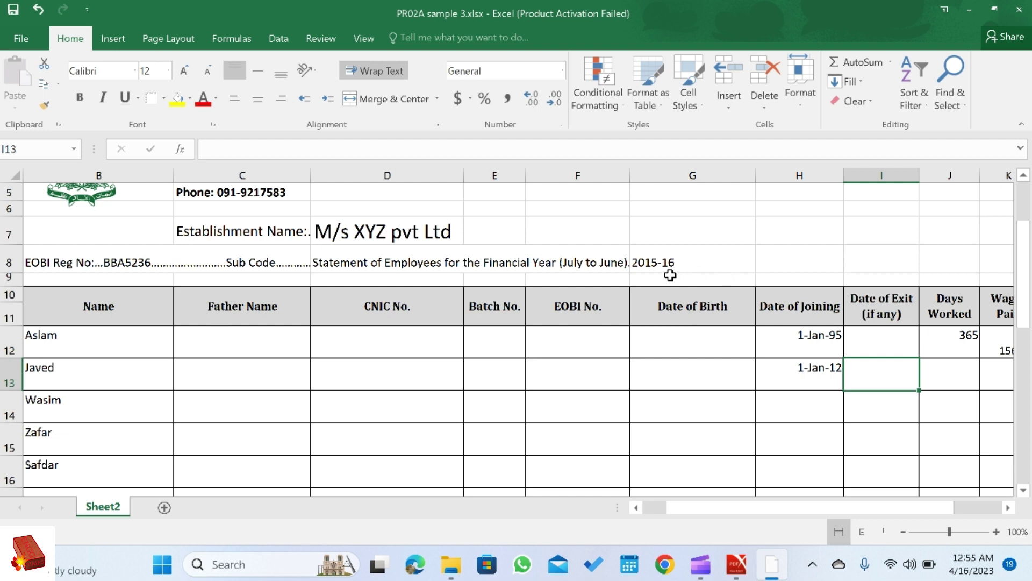
Enter june 30, 2016 as the second employee's date of exit and 365 as the days worked
type("ju")
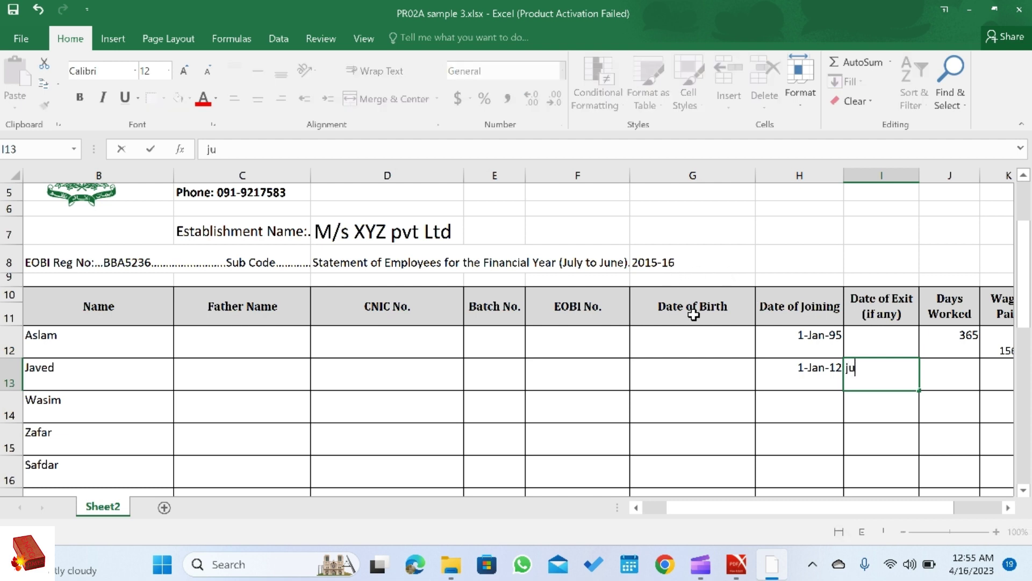
type("ne 30, 2016")
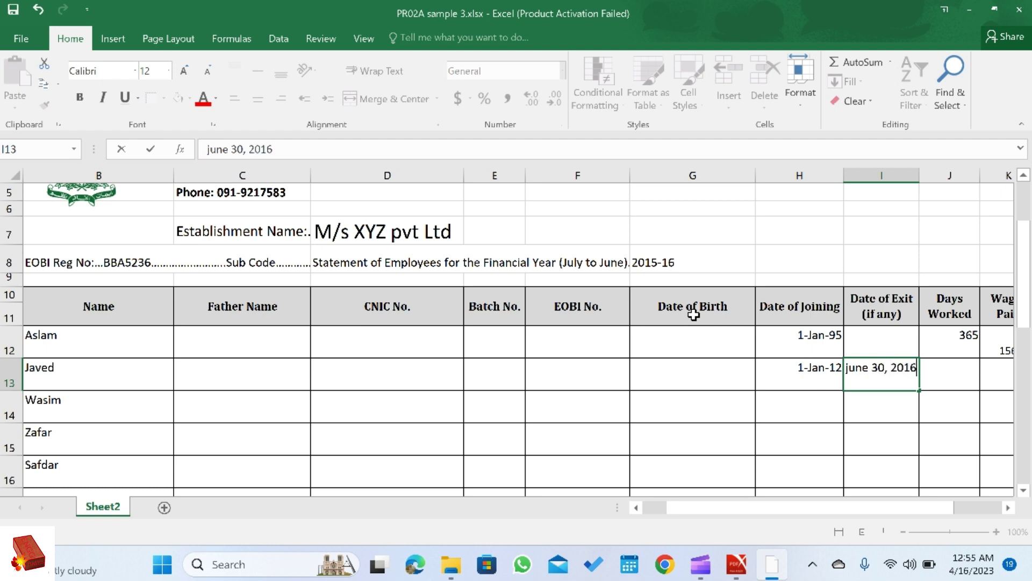
key("Return")
left_click(934, 375)
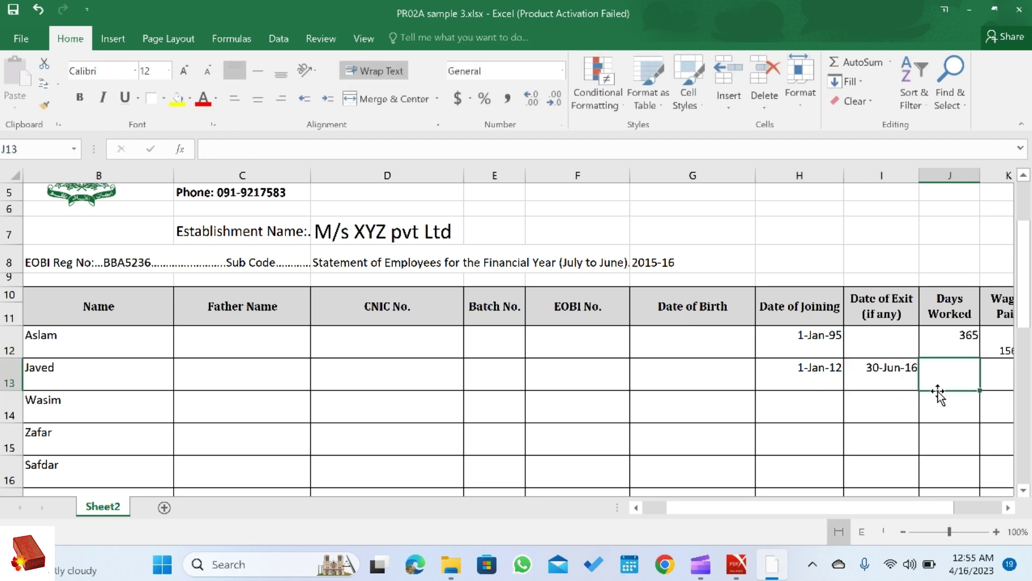
type("365")
key("Tab")
Copy the first employee's wages paid, employer's, employees' and total contribution formulas down to the second employee's row
left_click(871, 353)
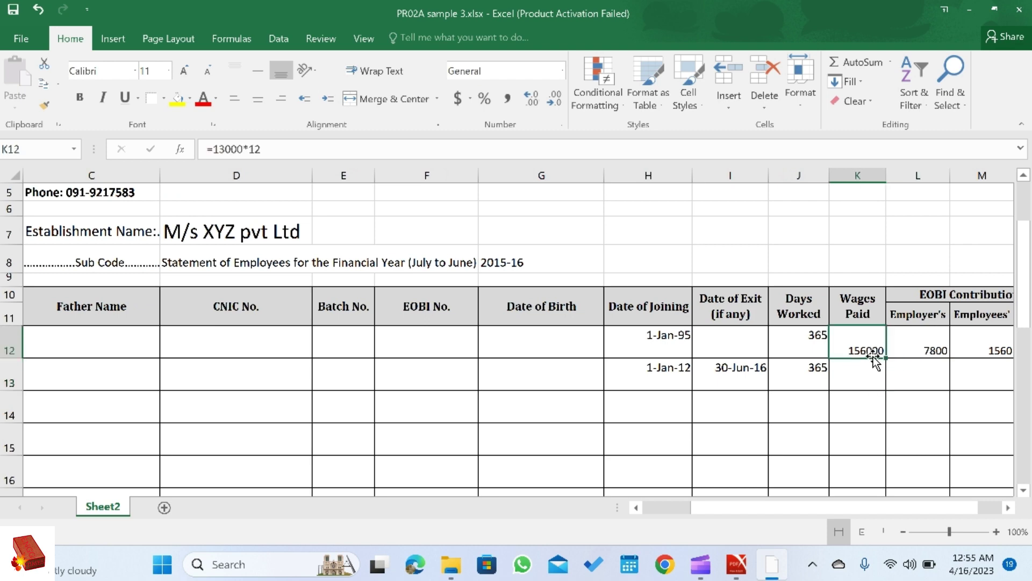
left_click_drag(885, 359, 887, 376)
left_click(910, 350)
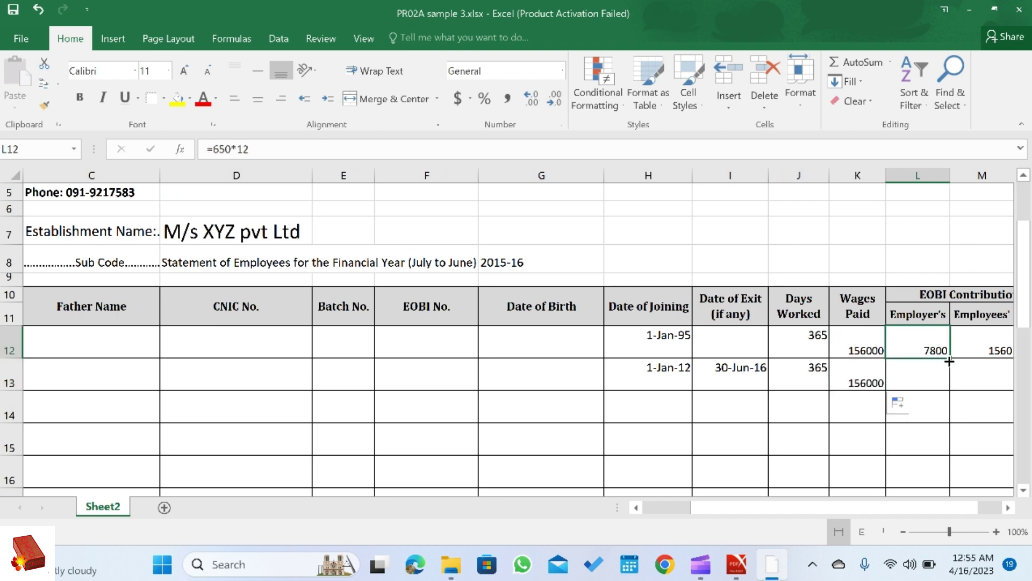
left_click_drag(951, 358, 959, 378)
left_click_drag(848, 507, 865, 507)
left_click(859, 348)
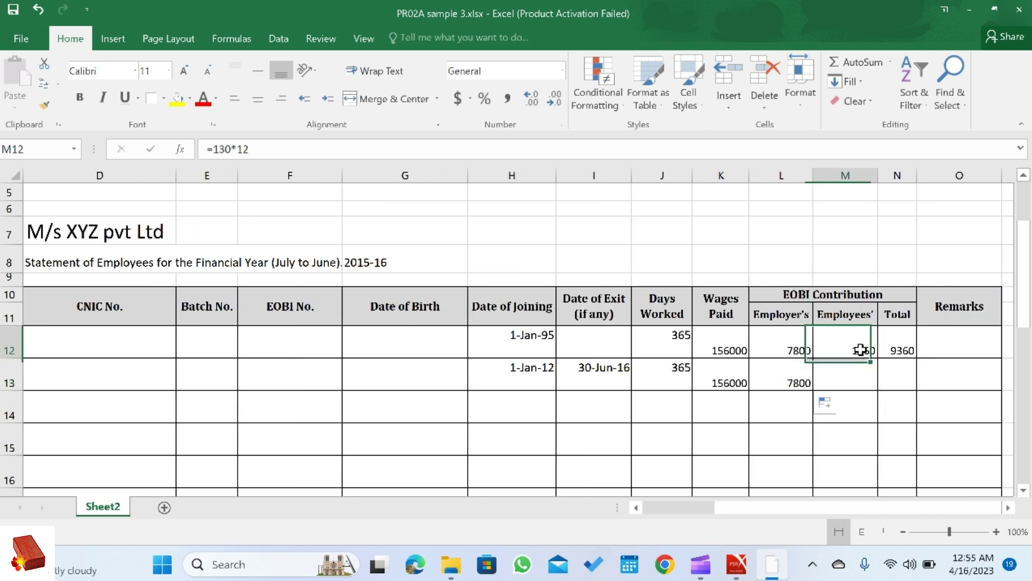
left_click_drag(878, 361, 914, 382)
left_click(906, 347)
left_click(927, 370)
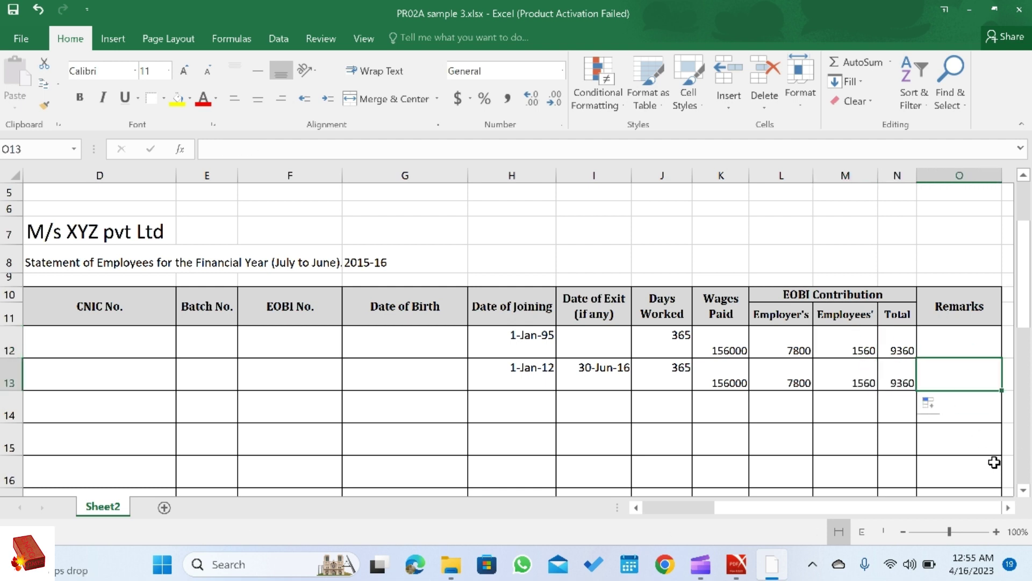
Examine the second employee's date of exit and the third employee's fields from Father Name to Date of Birth
left_click(596, 372)
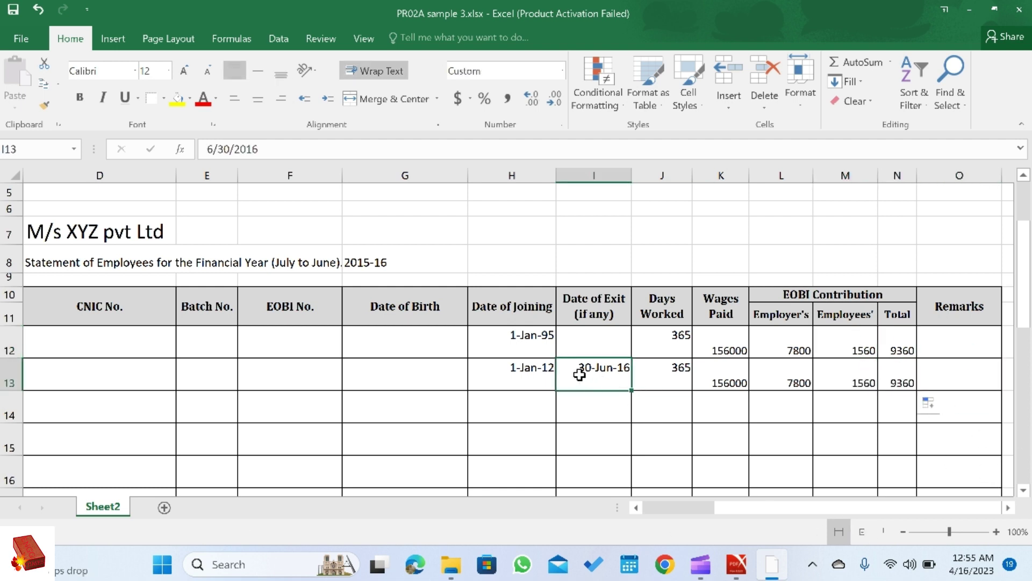
left_click_drag(711, 507, 573, 508)
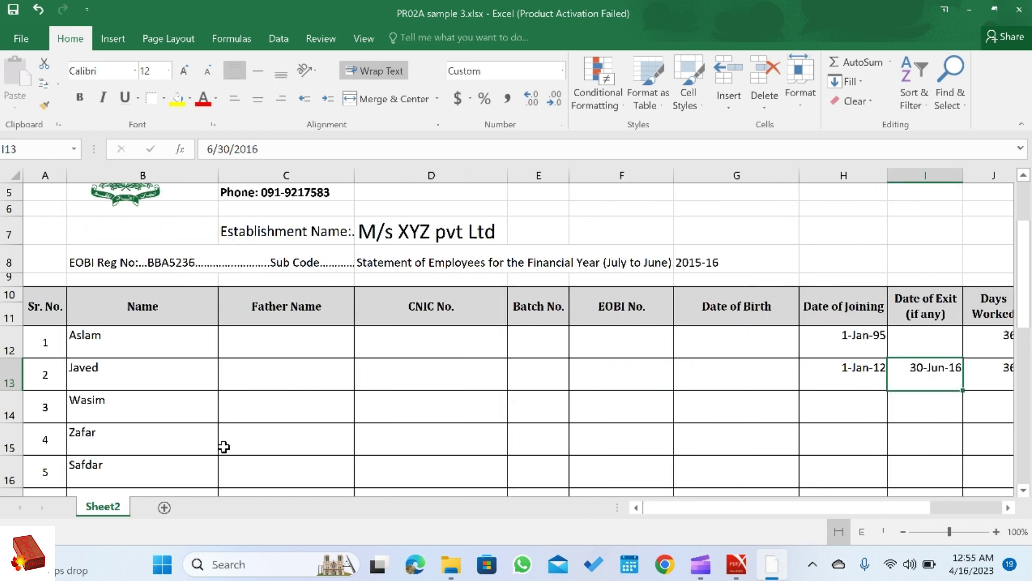
left_click(260, 412)
left_click(428, 405)
left_click(546, 418)
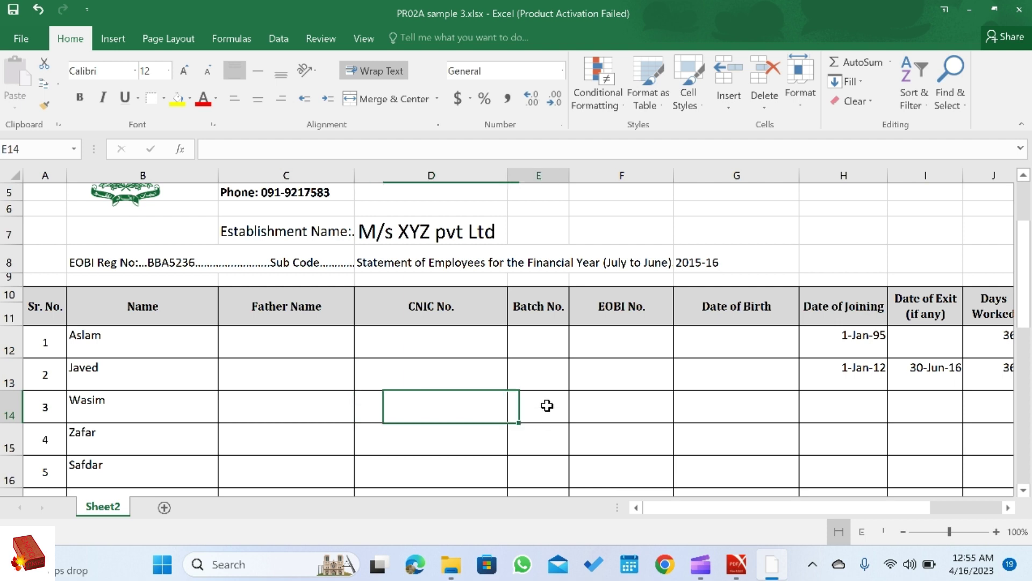
left_click(656, 427)
left_click(753, 415)
left_click(610, 420)
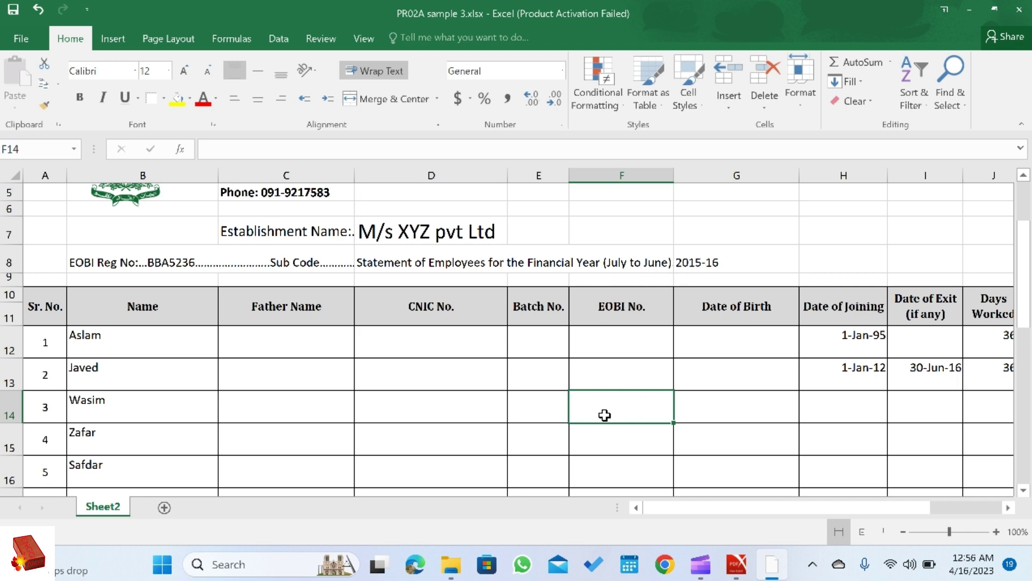
type("dec 01,")
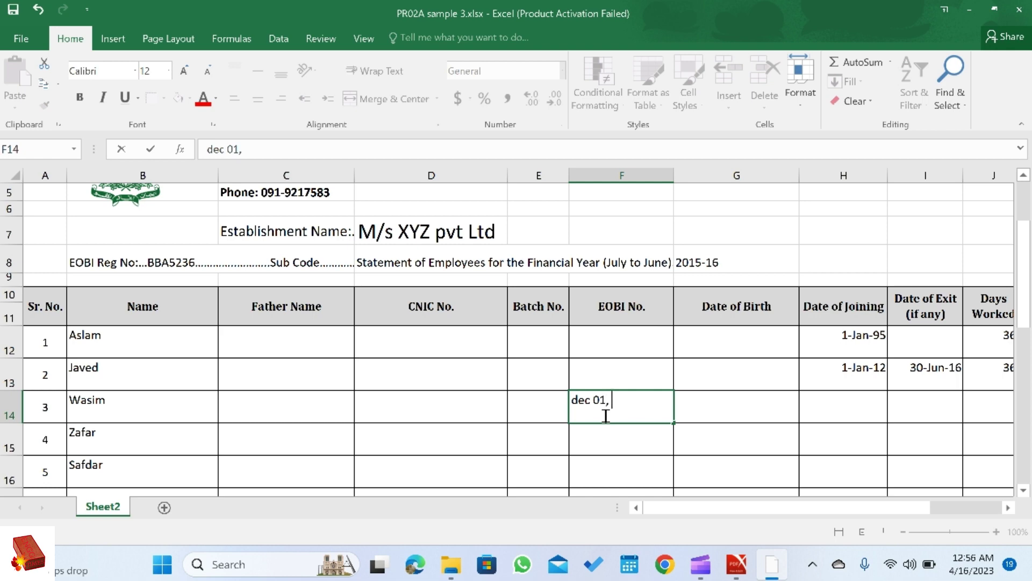
type(" 2015")
left_click(681, 403)
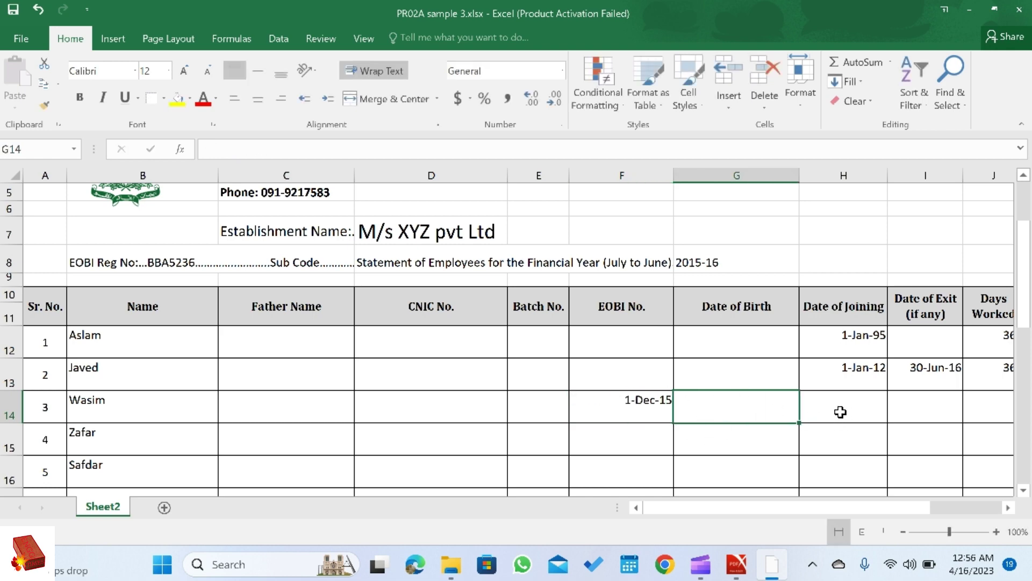
left_click(650, 410)
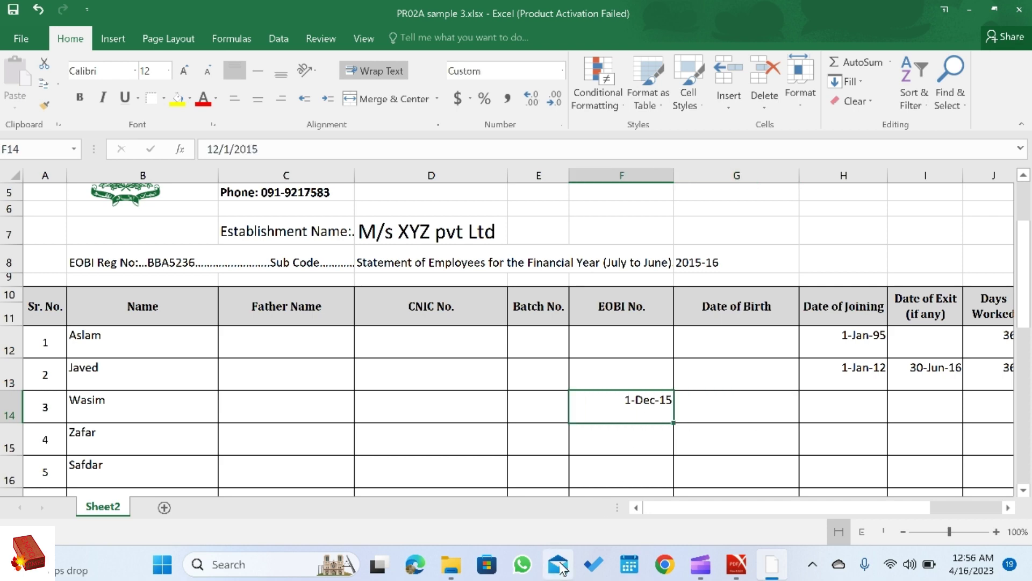
key("Delete")
key("Right")
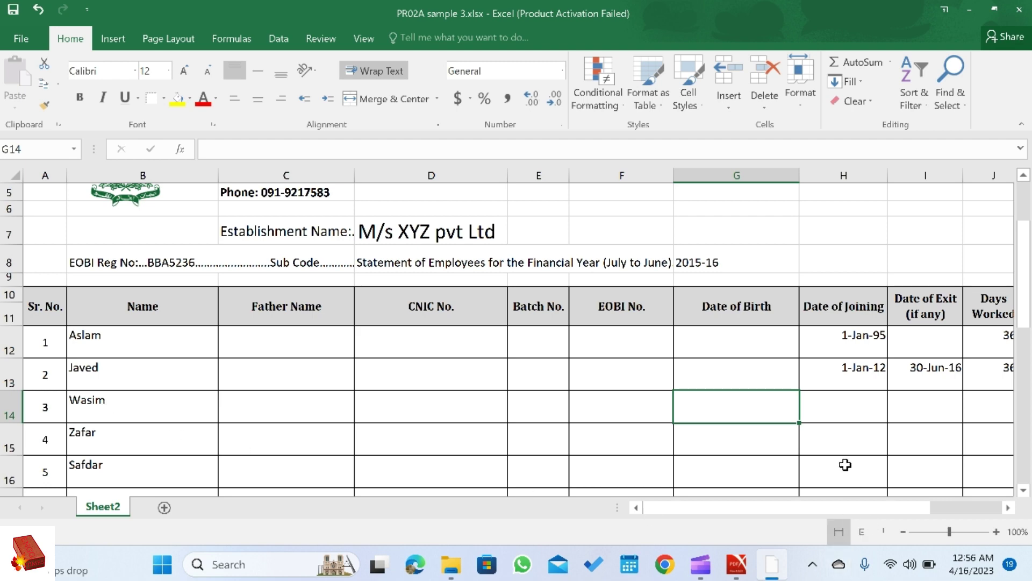
left_click(843, 428)
scroll(845, 512, "right", 1)
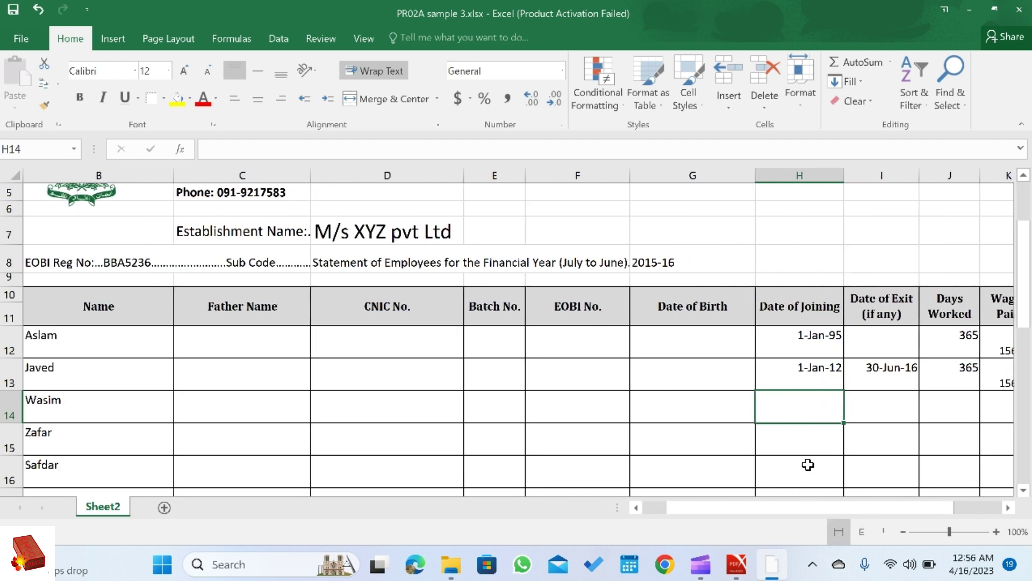
type("jan ")
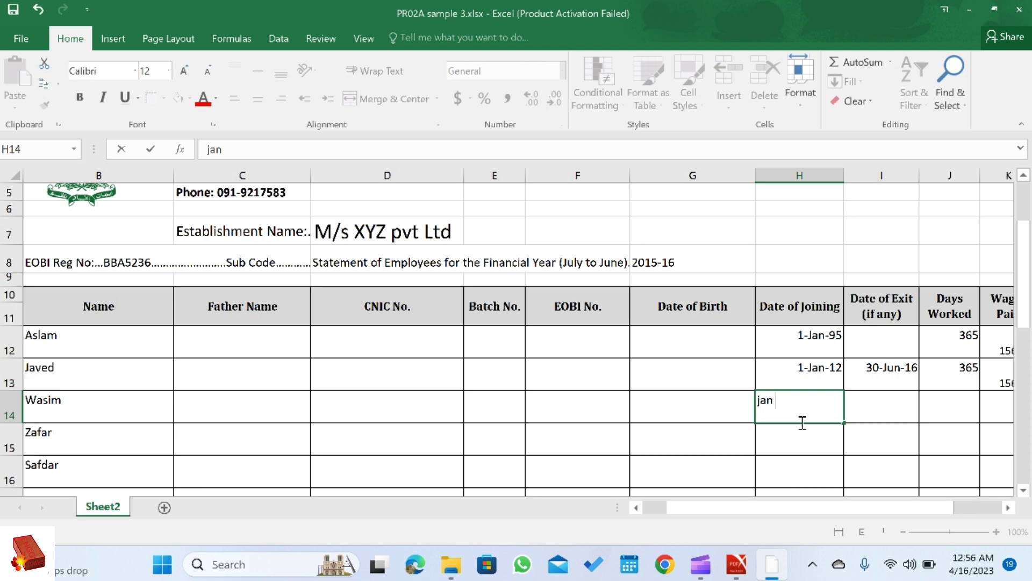
type("01, 2015")
left_click(880, 415)
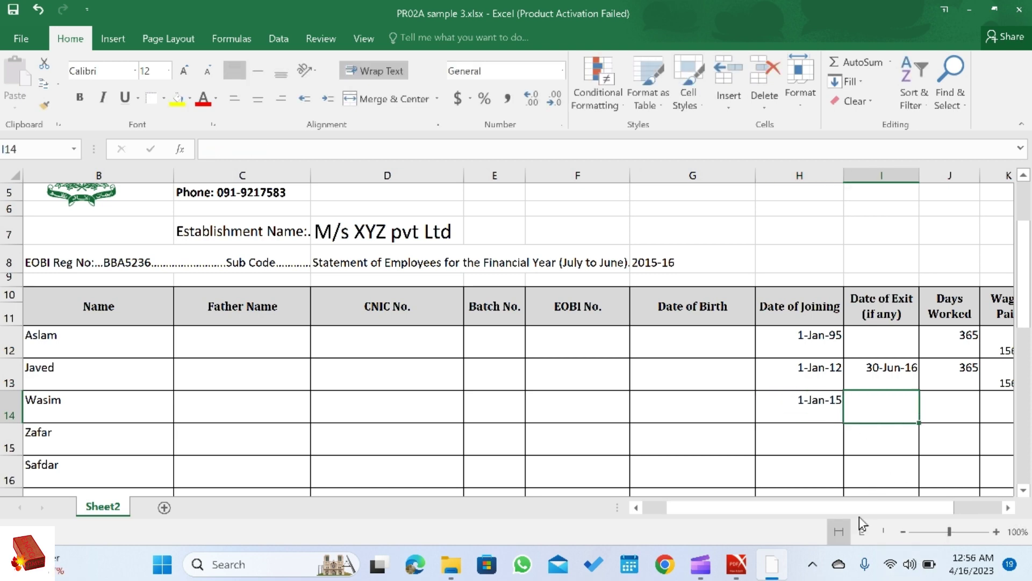
left_click_drag(860, 510, 882, 510)
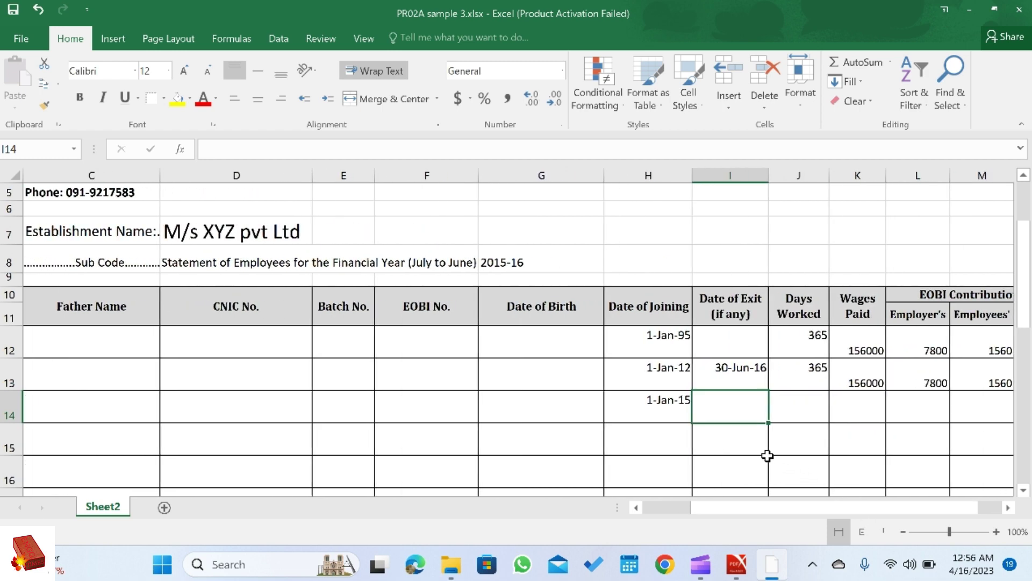
left_click(648, 419)
key("Delete")
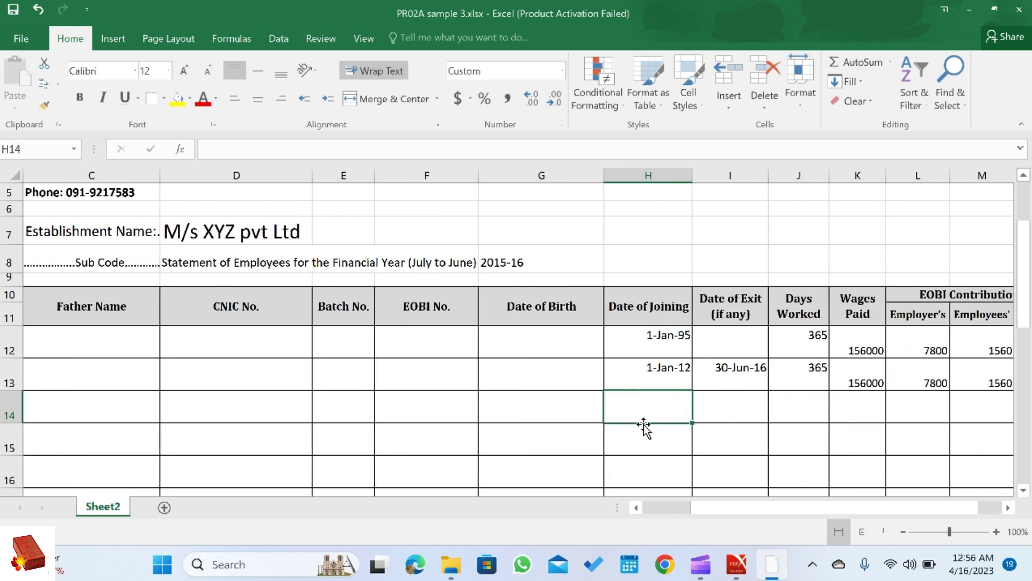
Enter july 01, 2015 as the date of joining for the employee at serial number 3
left_click_drag(703, 510, 672, 510)
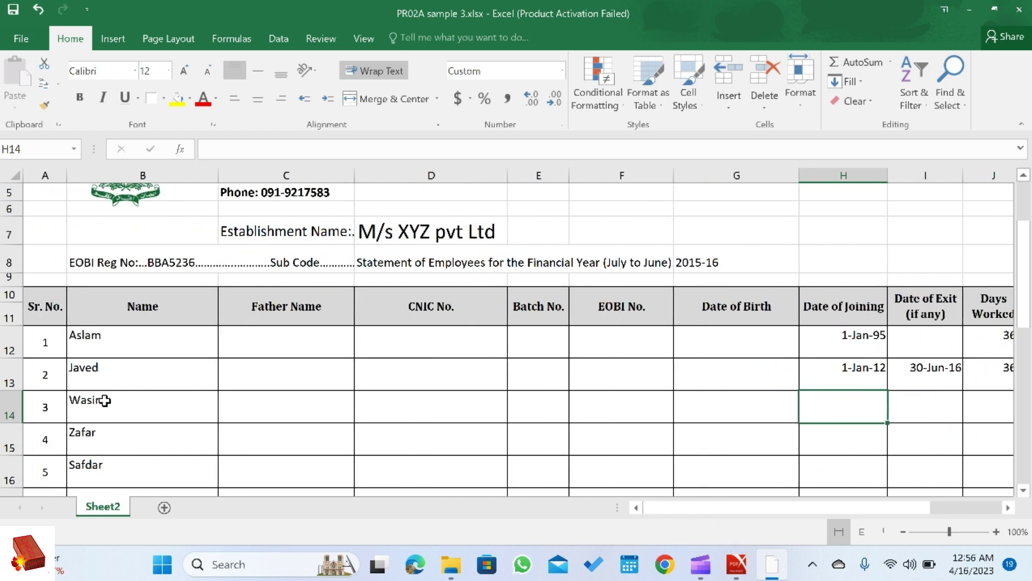
left_click_drag(743, 508, 791, 508)
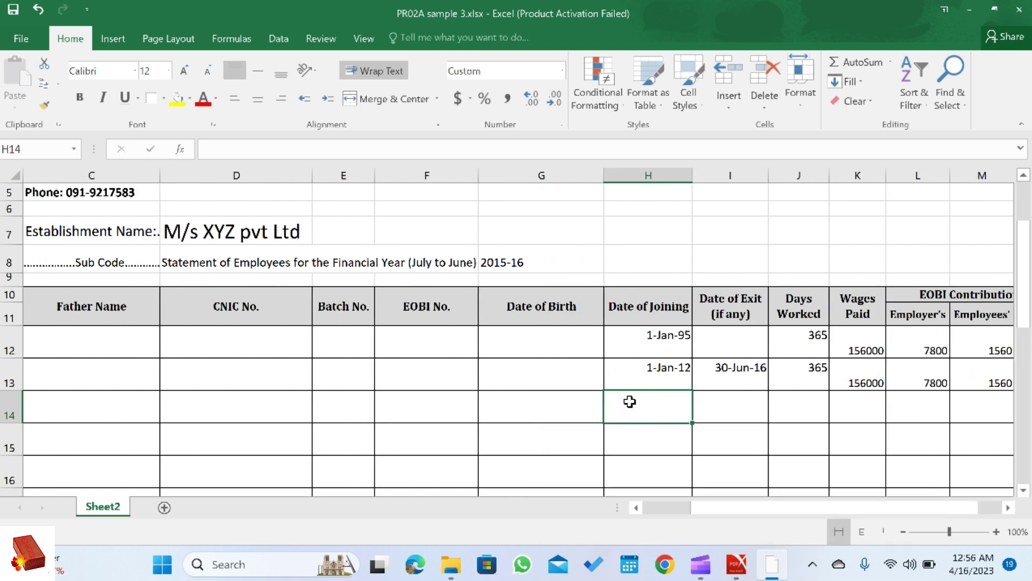
type("july 01")
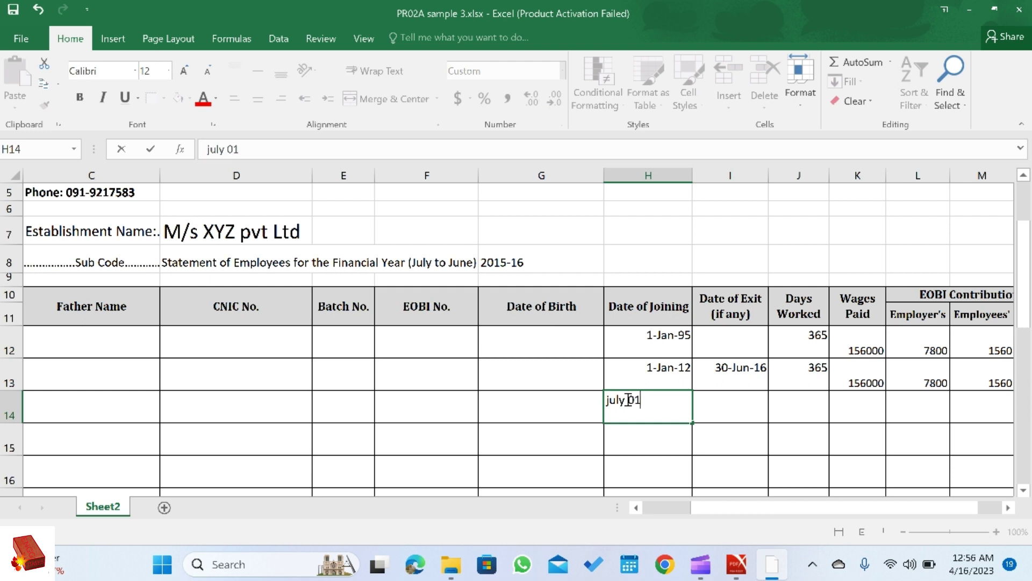
type(", 2015")
key("Tab")
key("Tab")
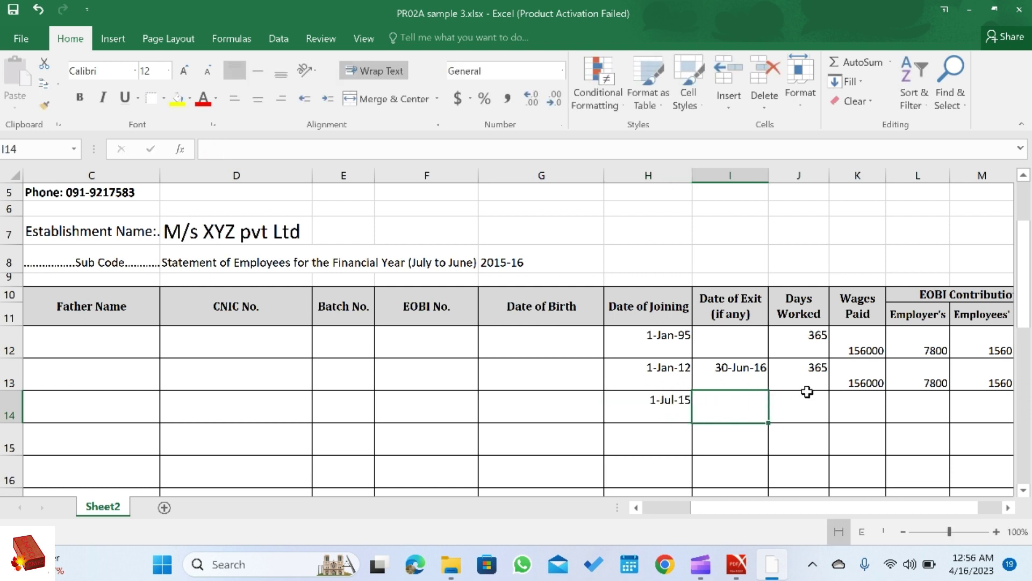
Copy the second employee's days worked, wages paid and employer's contribution down to the third employee's row
left_click(818, 375)
left_click_drag(830, 393, 830, 415)
left_click(875, 392)
left_click_drag(883, 391, 885, 414)
left_click(938, 385)
left_click_drag(949, 394, 951, 418)
Copy the employees' contribution formula down to the third employee's row and fill the total contribution formula down the remaining rows
scroll(878, 482, "right", 1)
left_click(867, 392)
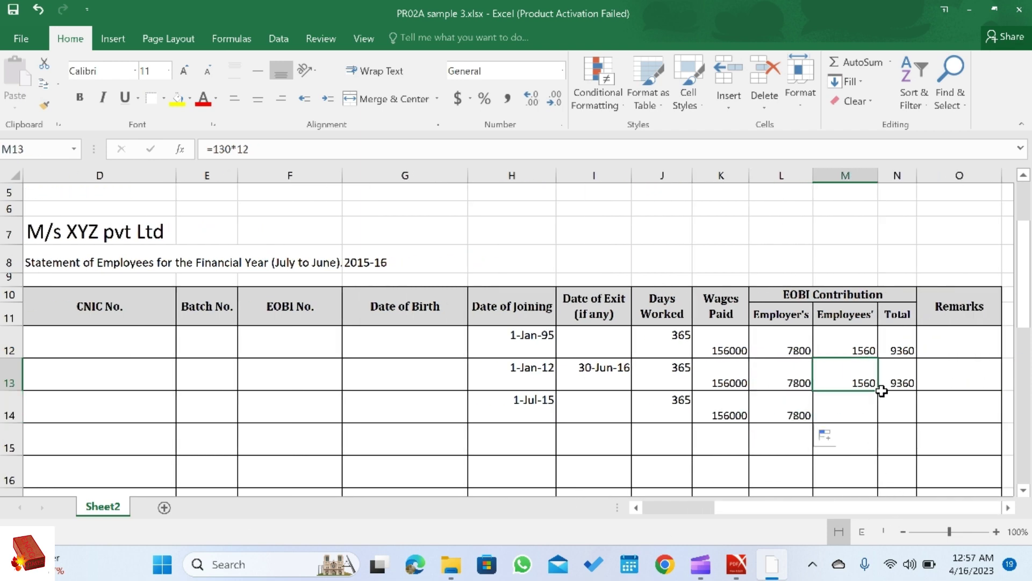
left_click(880, 390)
left_click(876, 396)
left_click_drag(880, 409, 882, 410)
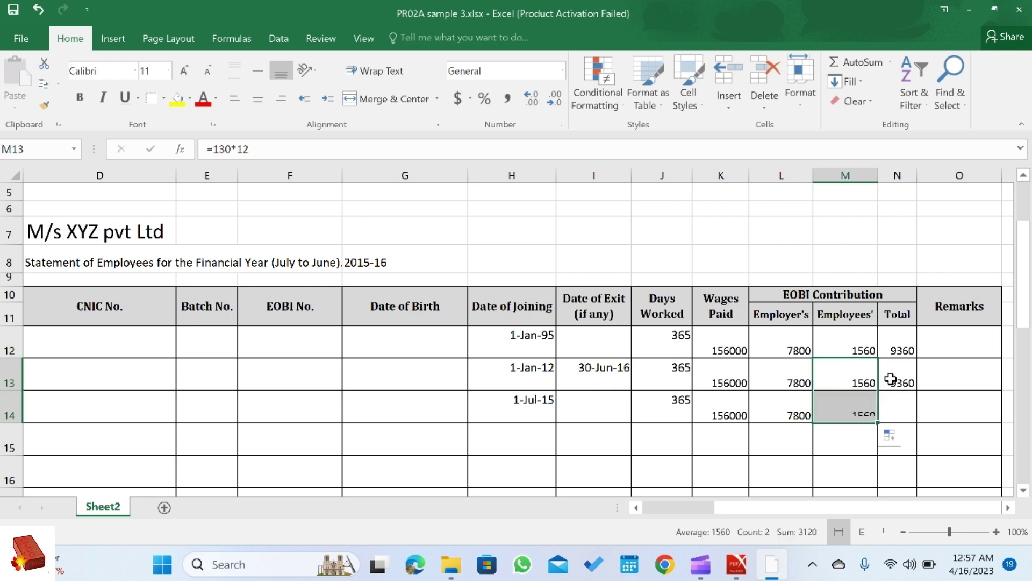
left_click(893, 381)
double_click(917, 394)
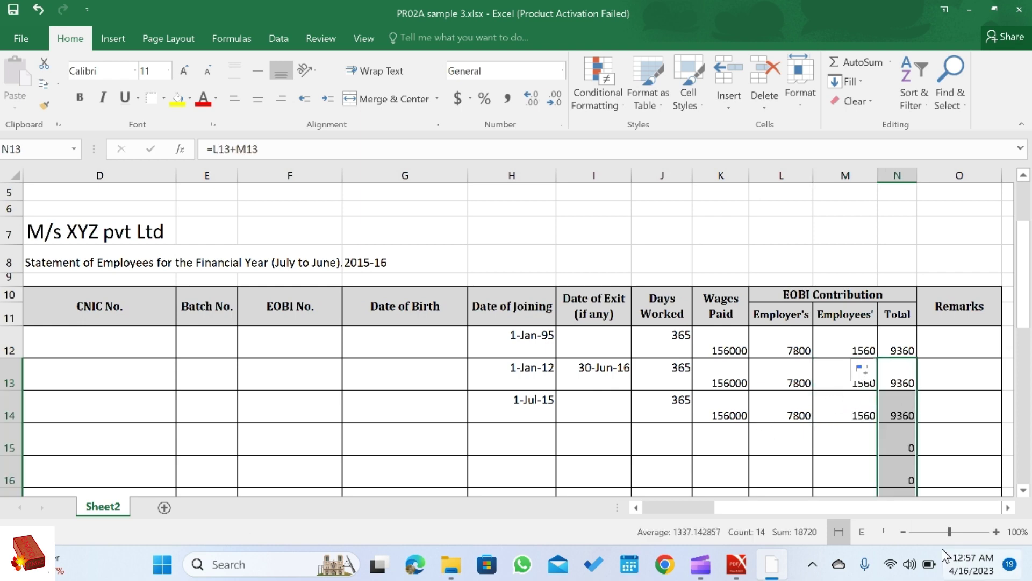
Enter jan 01, 1985 as the date of joining for the employee at serial number 4
left_click_drag(720, 508, 687, 507)
left_click(159, 428)
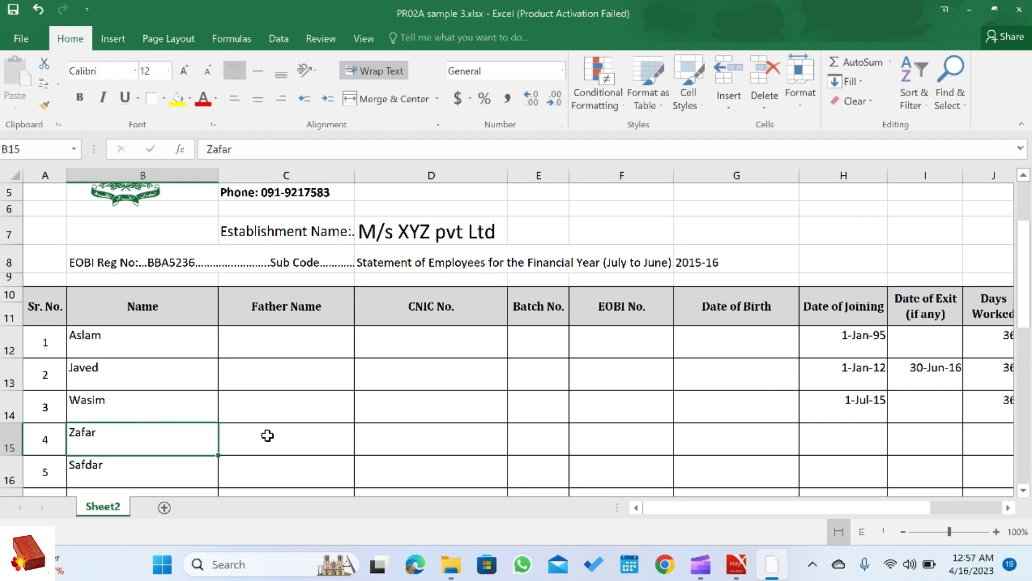
left_click(816, 435)
type("jan 01")
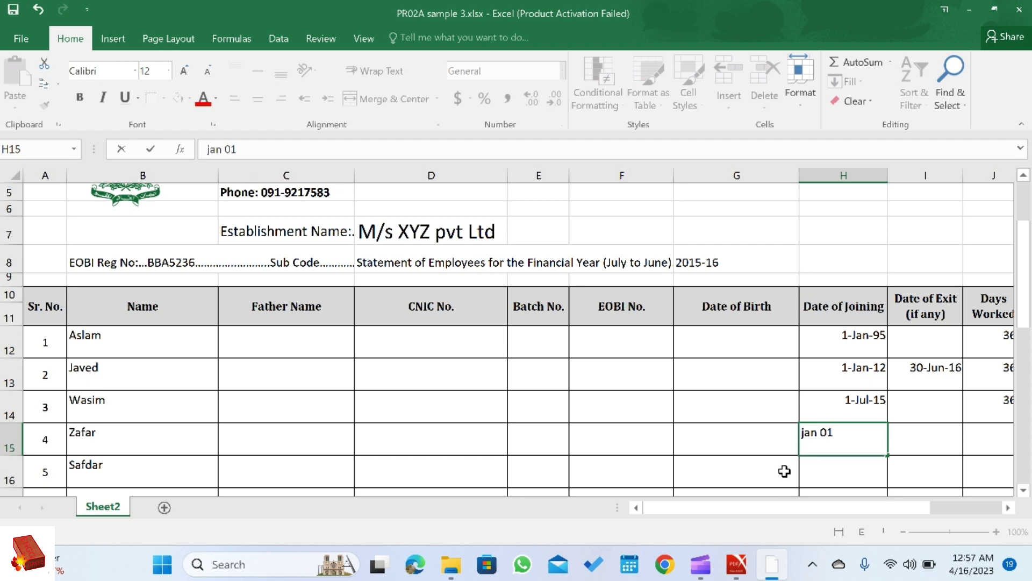
type(", 1985")
Enter dec 31 2015 as the fourth employee's date of exit
left_click(920, 434)
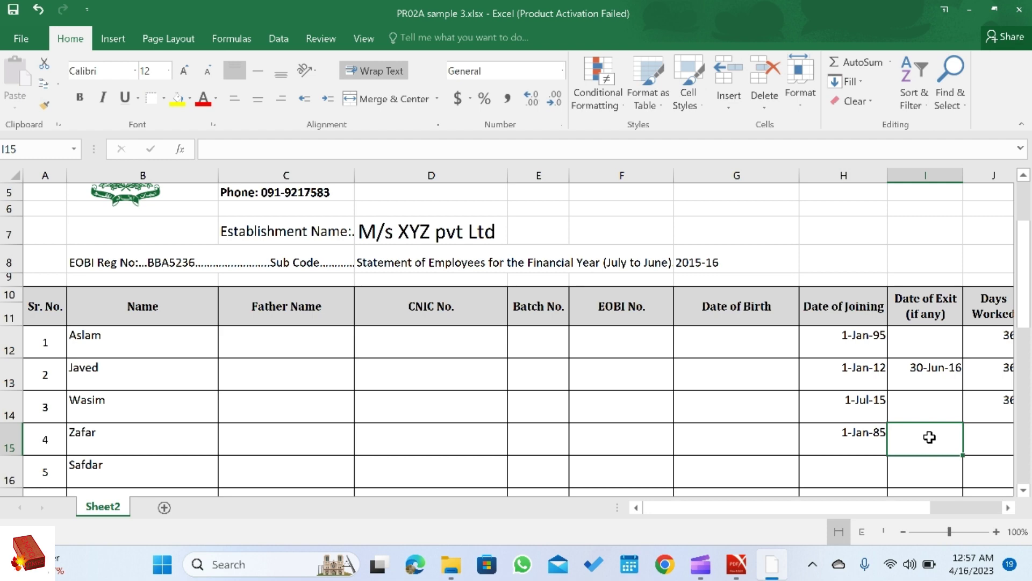
type("dec 01,")
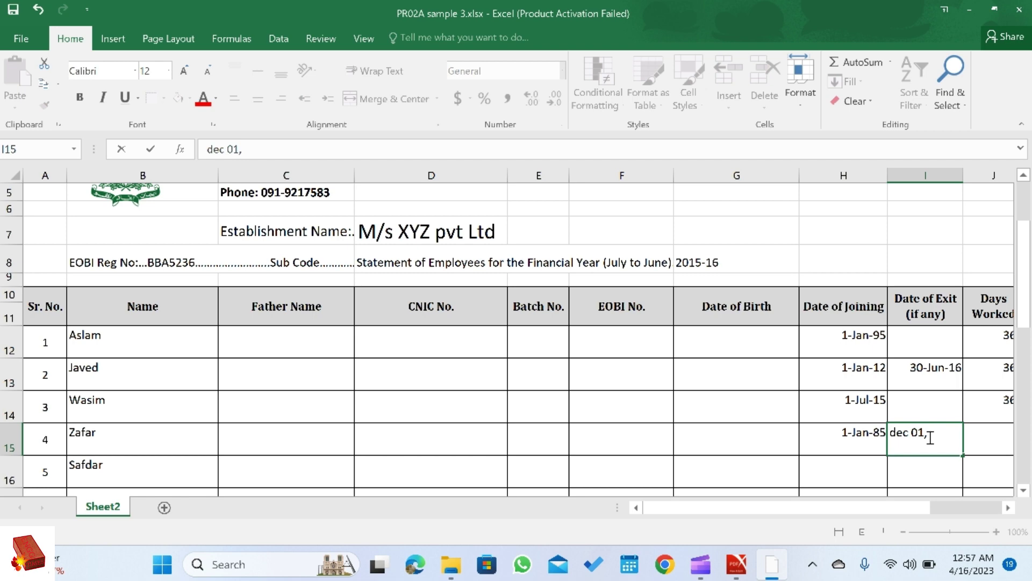
type(" 2015")
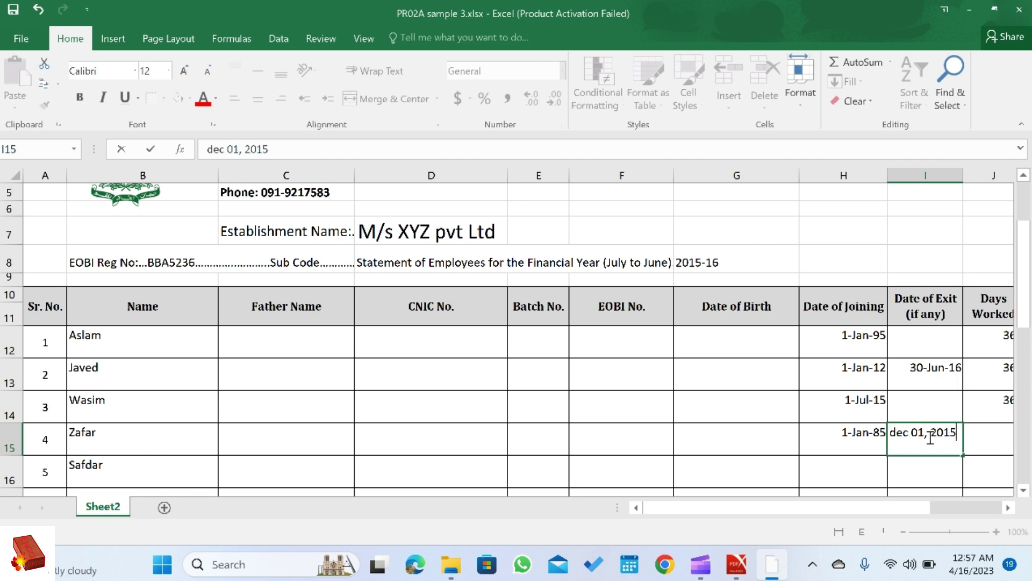
double_click(922, 438)
type("31")
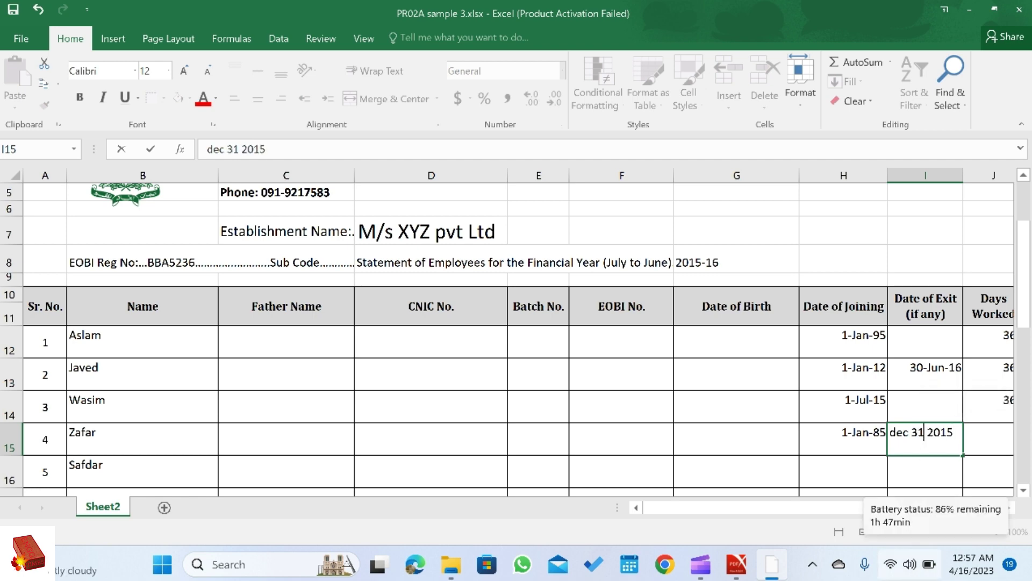
key("Return")
left_click(864, 463)
left_click(882, 450)
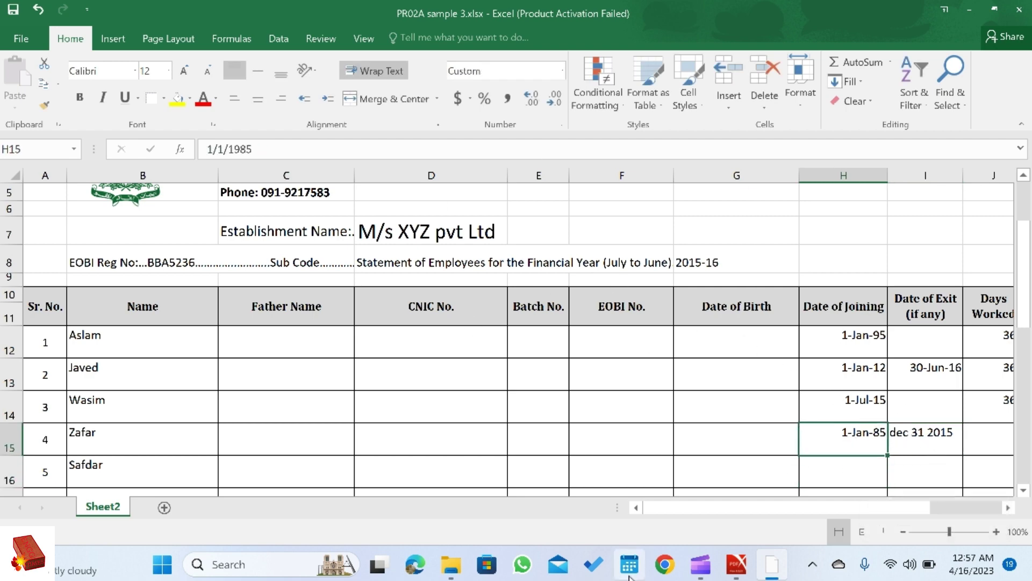
Calculate the fourth employee's days worked as half a year with the formula =365/2
left_click_drag(663, 512, 708, 503)
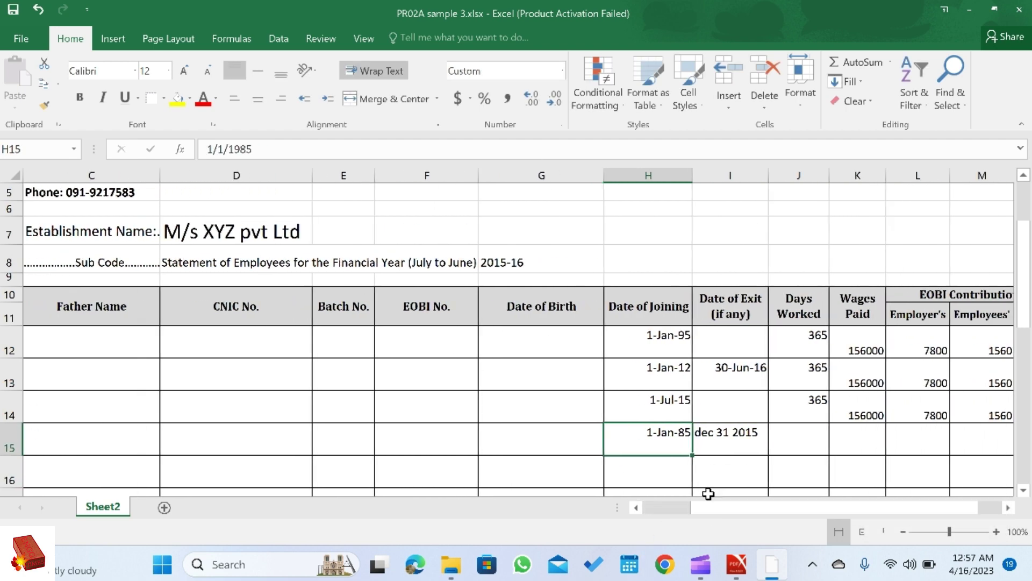
left_click(789, 452)
type("=365/")
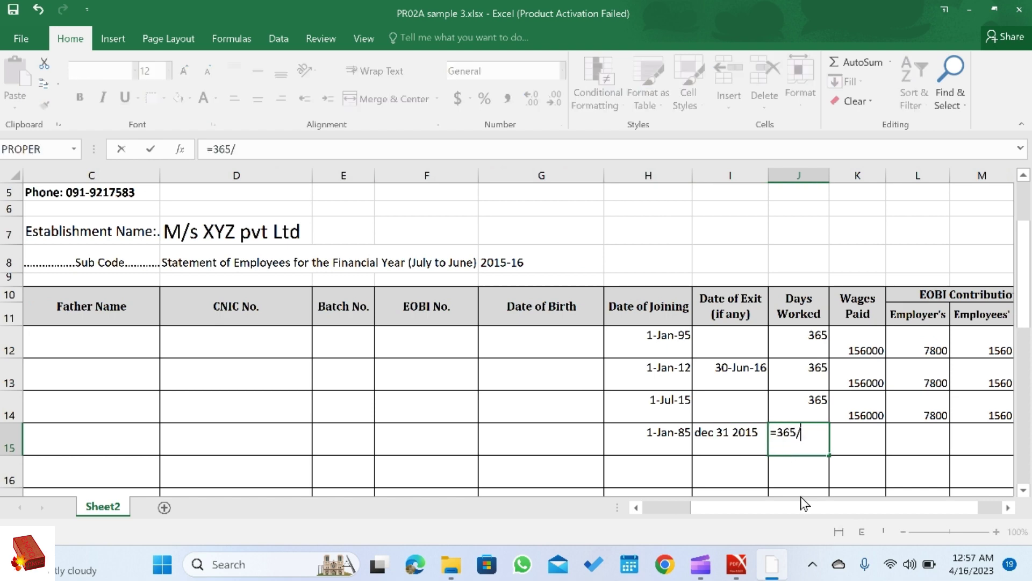
type("2")
key("Return")
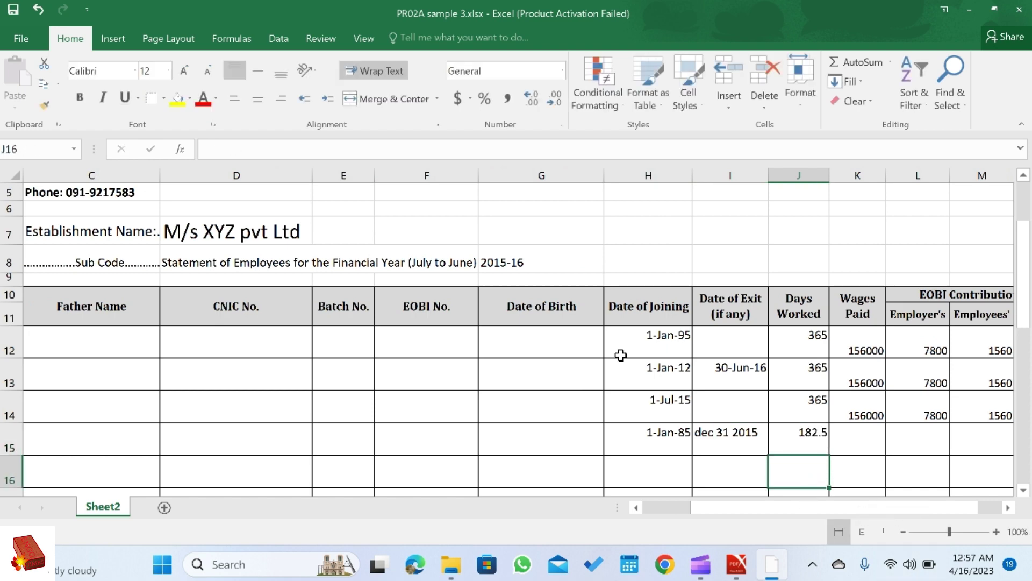
Calculate the fourth employee's wages paid as half of the third employee's wages with the formula =K14/2
left_click(871, 433)
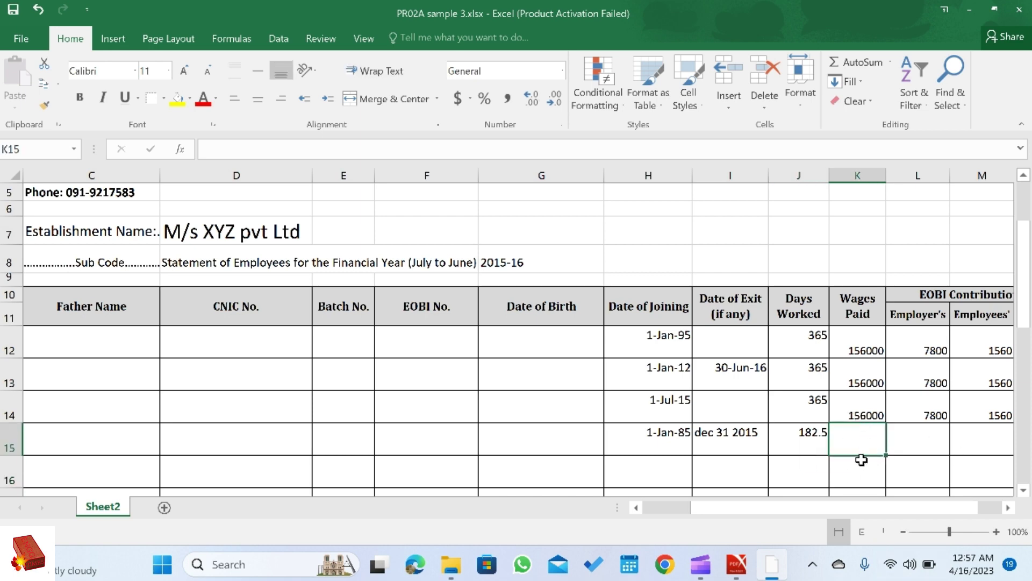
type("=")
left_click(857, 411)
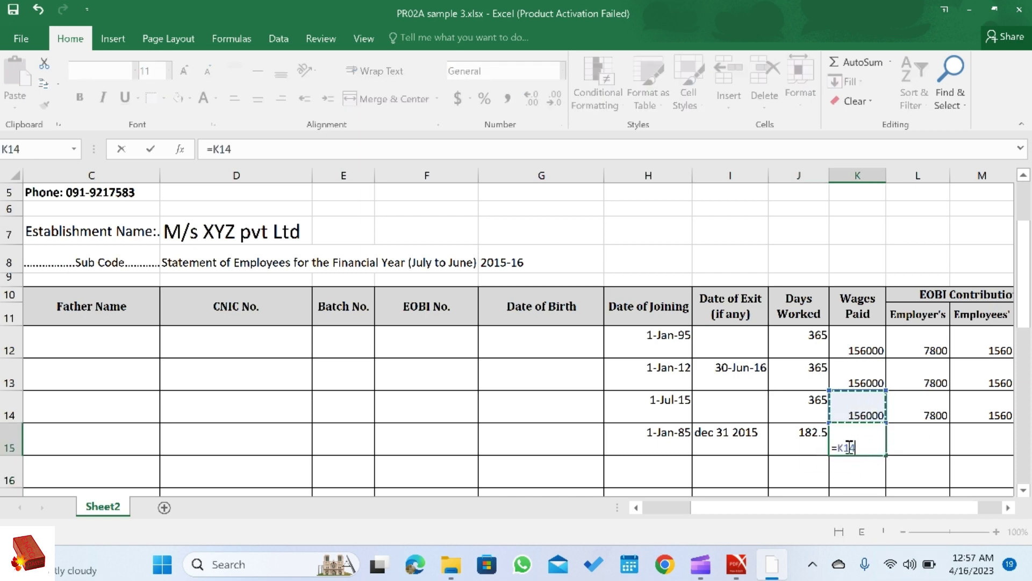
type("/2")
key("Return")
Check the first employee's employer's contribution formula and enter =650*6 as the fourth employee's employer's contribution
left_click(919, 451)
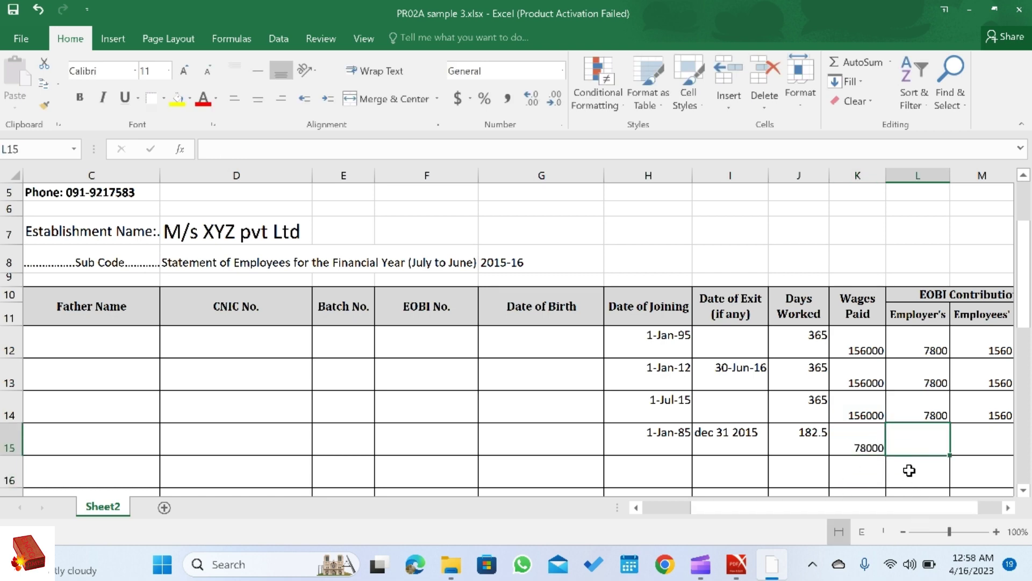
type("=")
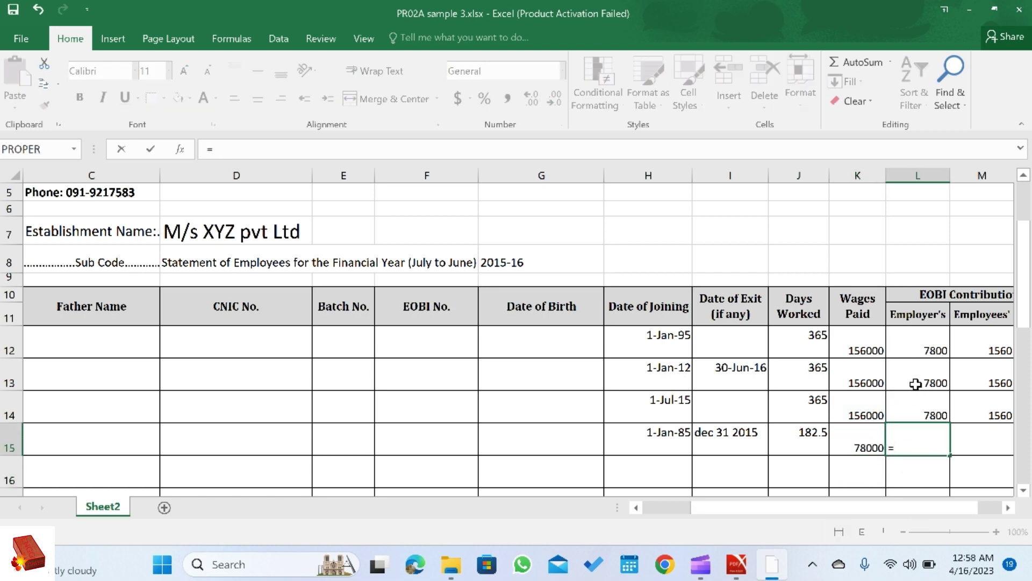
key("Escape")
left_click(922, 349)
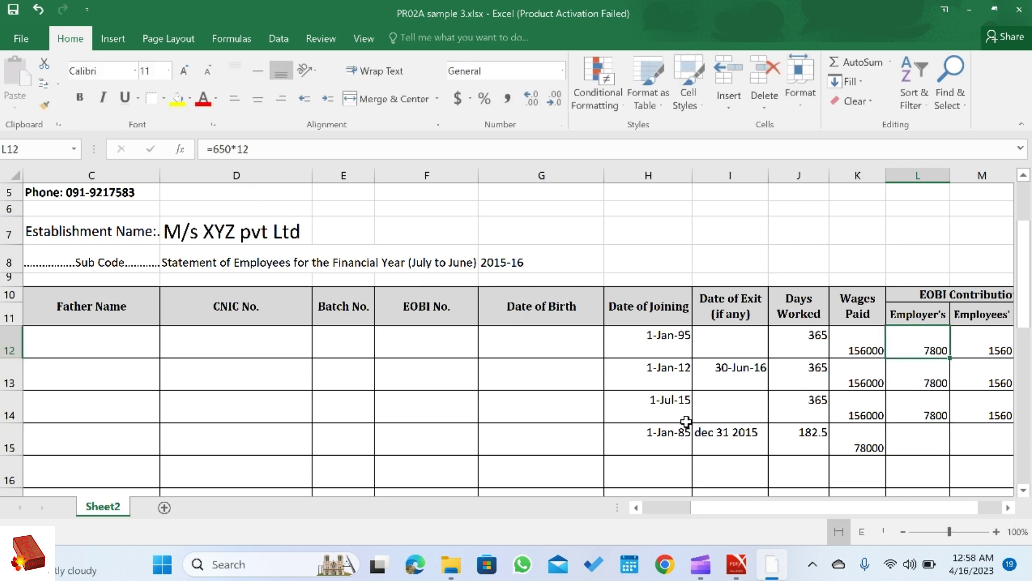
left_click(914, 452)
type("=")
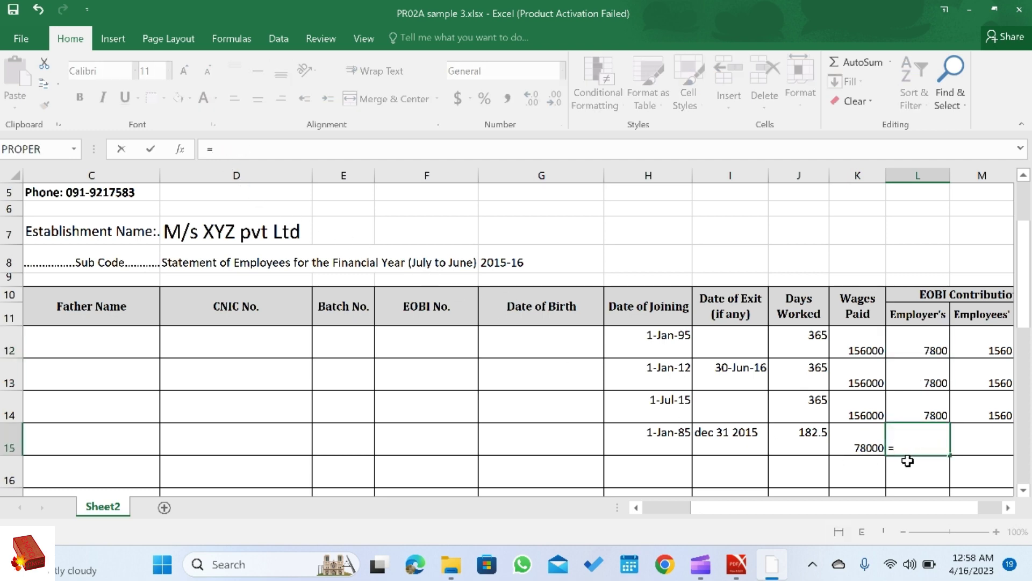
type("650*6")
key("Return")
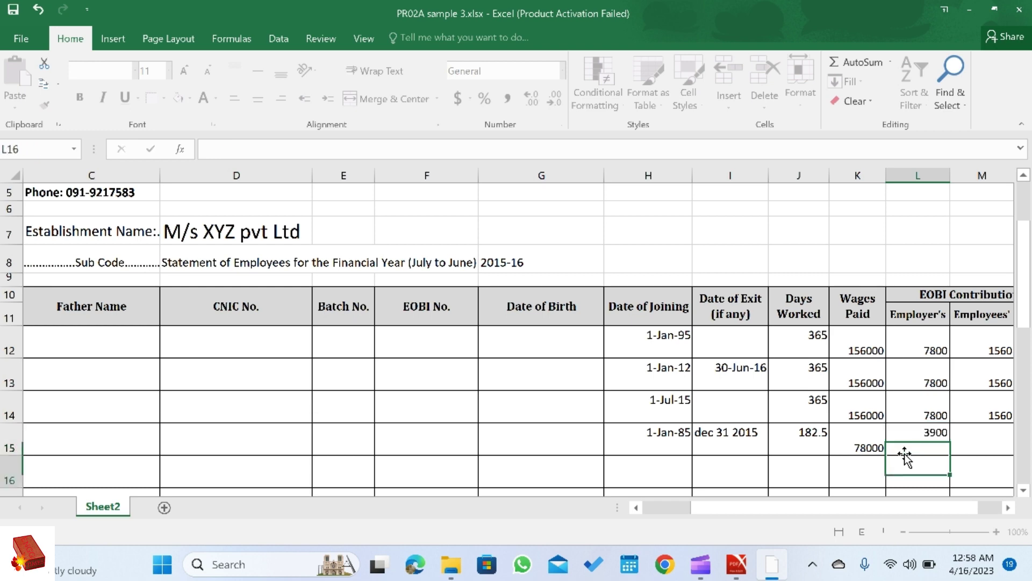
left_click(979, 442)
type("=")
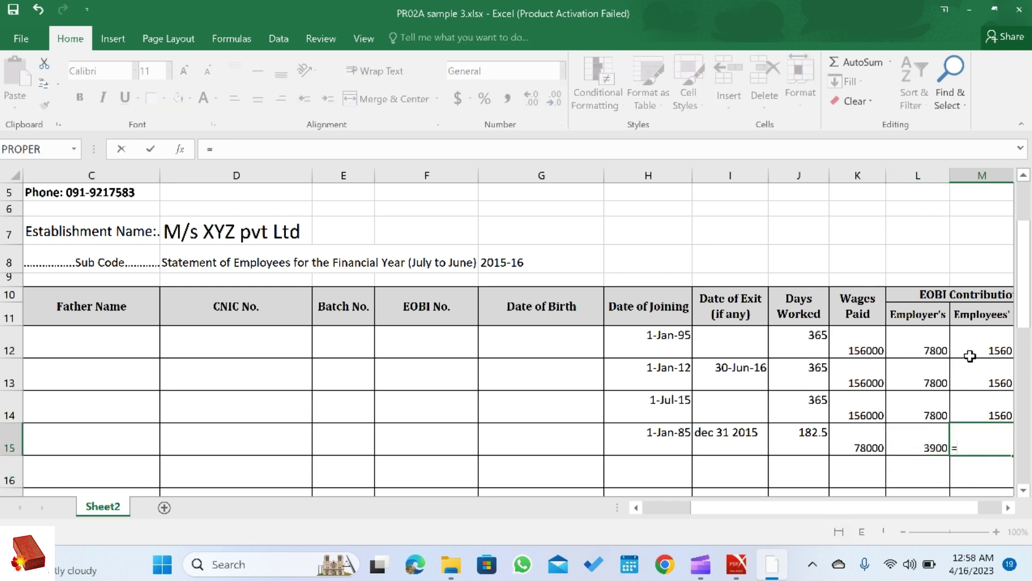
type("130*12")
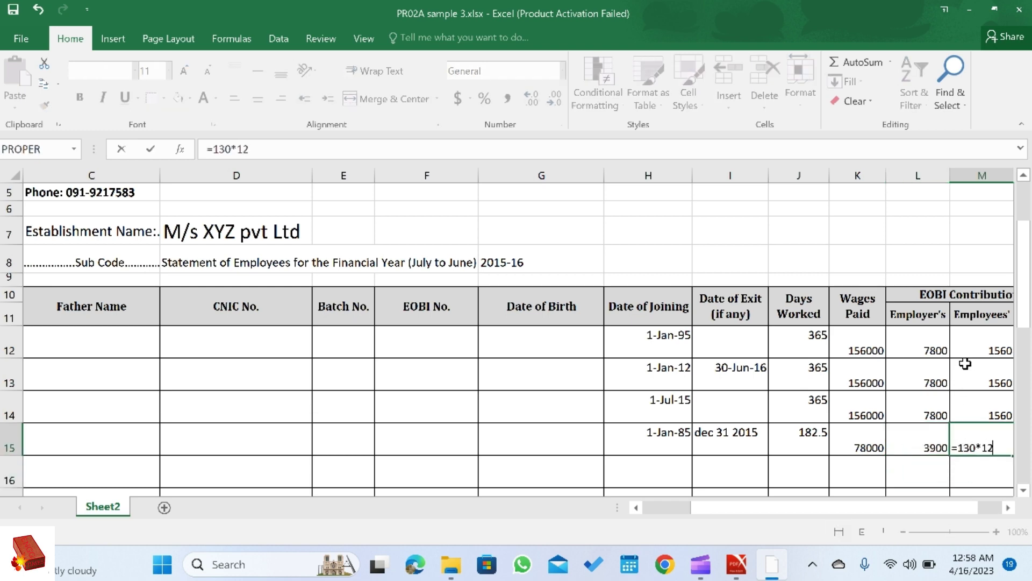
key("Return")
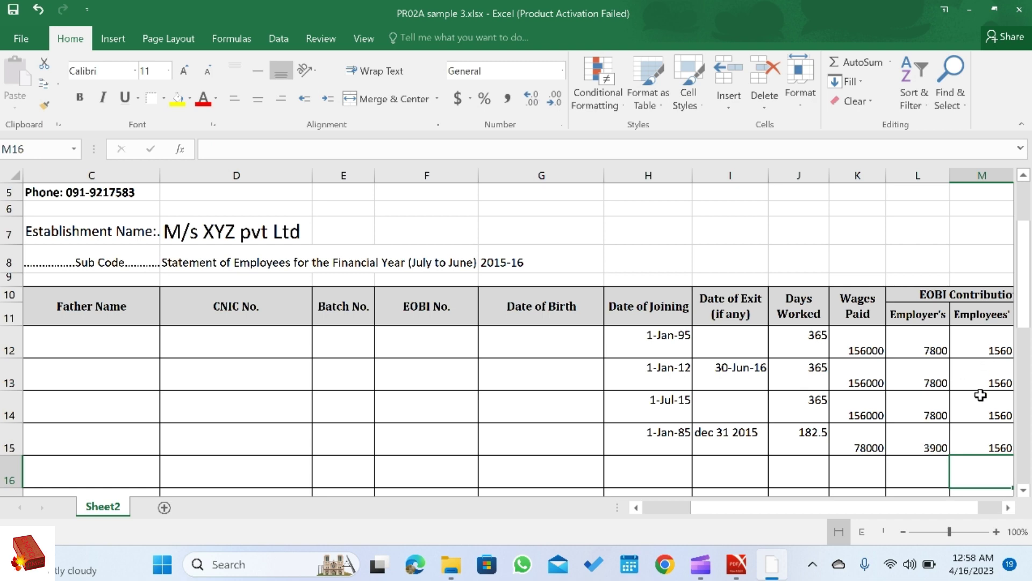
Enter the fourth employee's own EOBI contribution with the formula =130*6
left_click(974, 433)
type("=1")
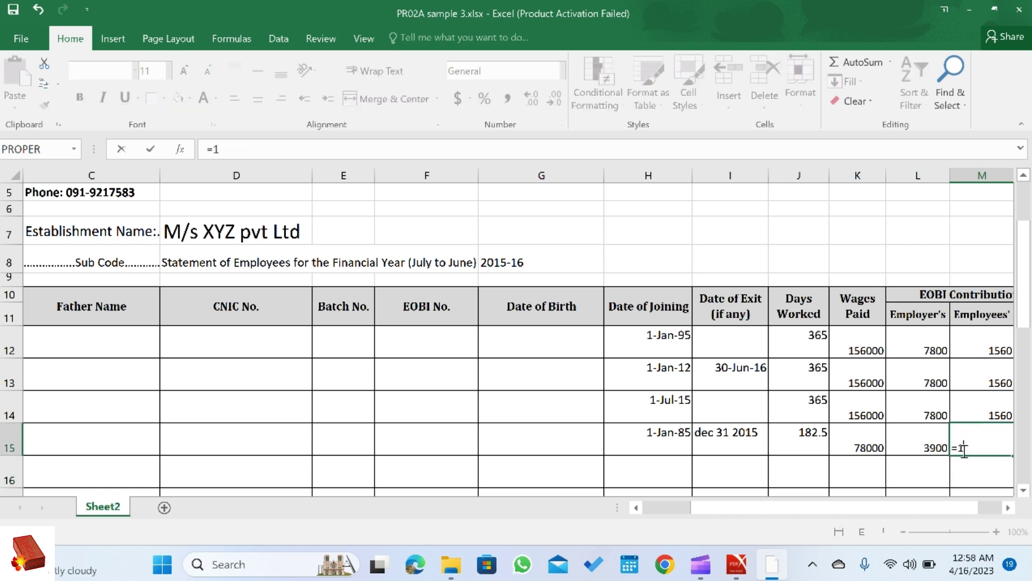
type("30*6")
key("Return")
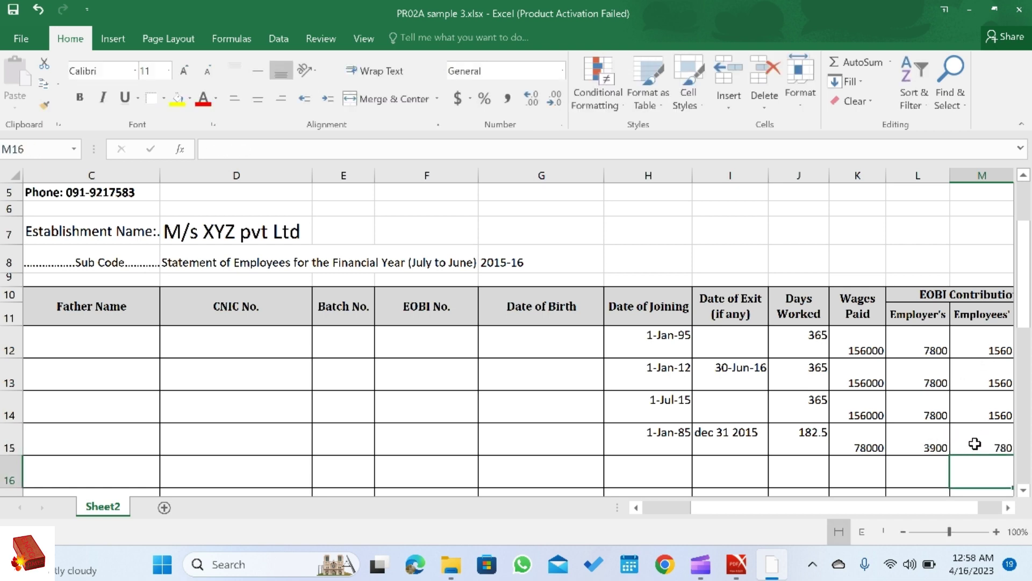
Check the first employee's contribution formula and review the fourth employee's row and the rest of the statement
left_click_drag(876, 507, 883, 490)
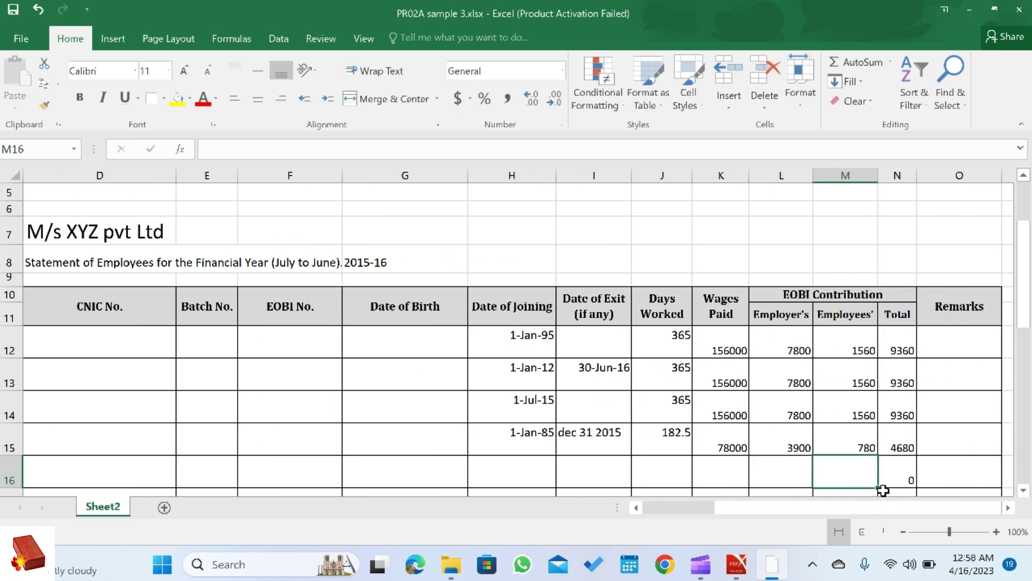
left_click(844, 347)
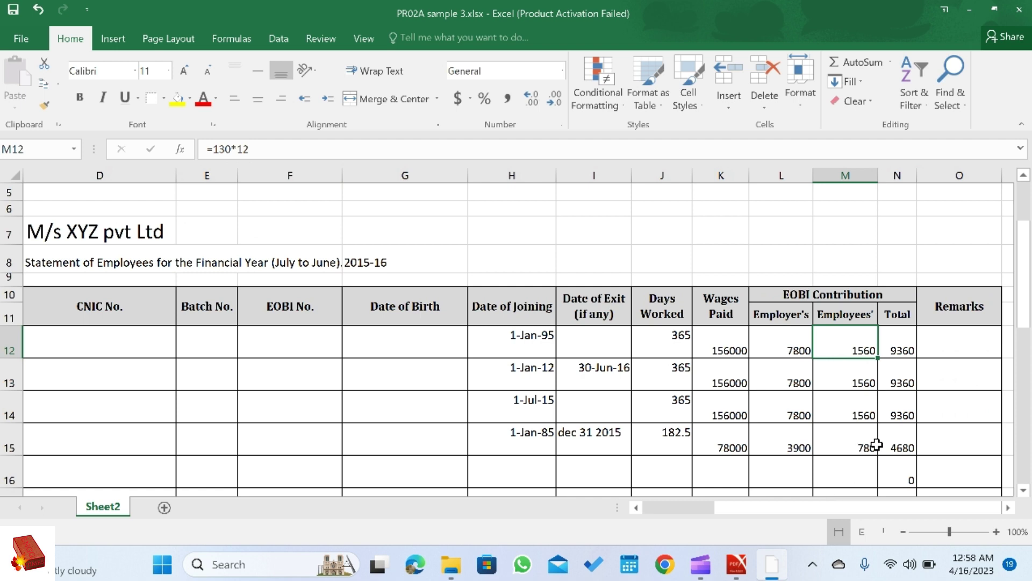
left_click_drag(924, 442, 480, 429)
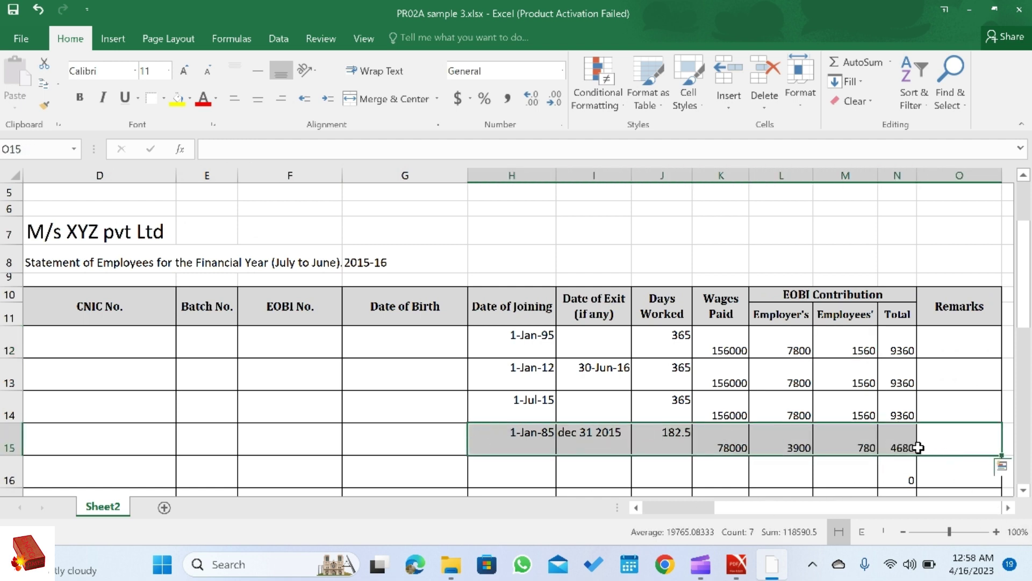
scroll(827, 506, "left", 5)
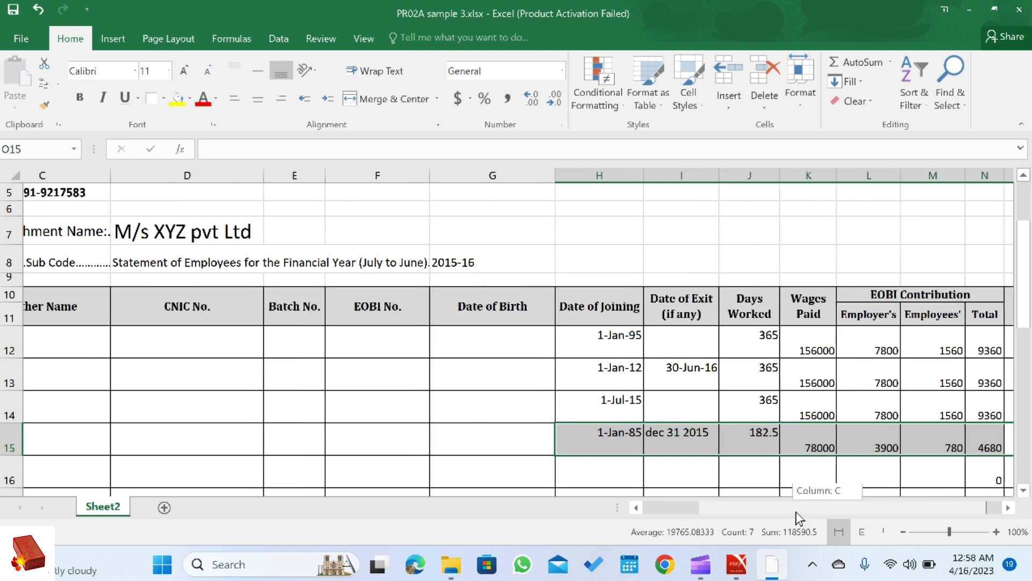
scroll(216, 337, "down", 2)
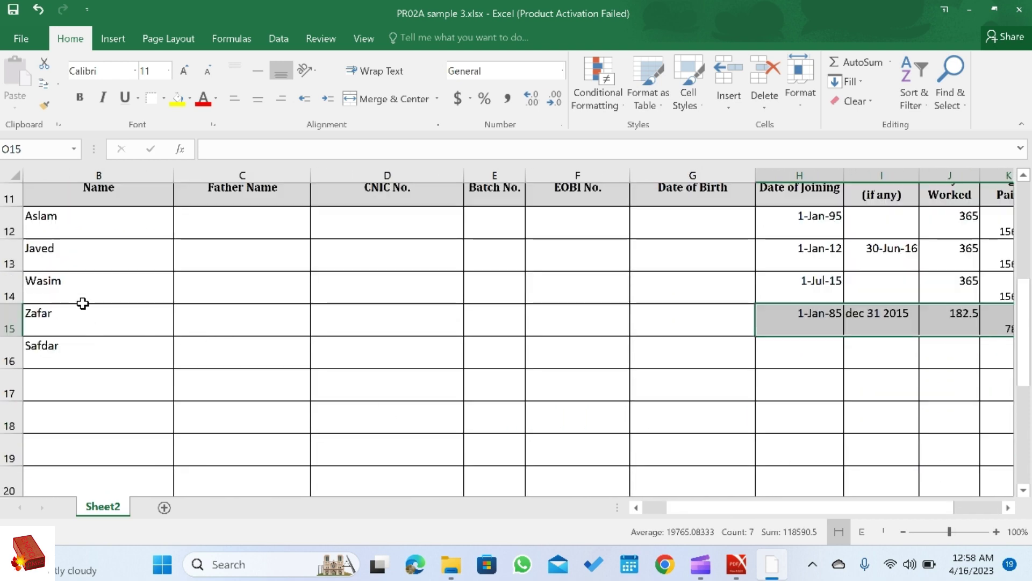
scroll(86, 389, "down", 7)
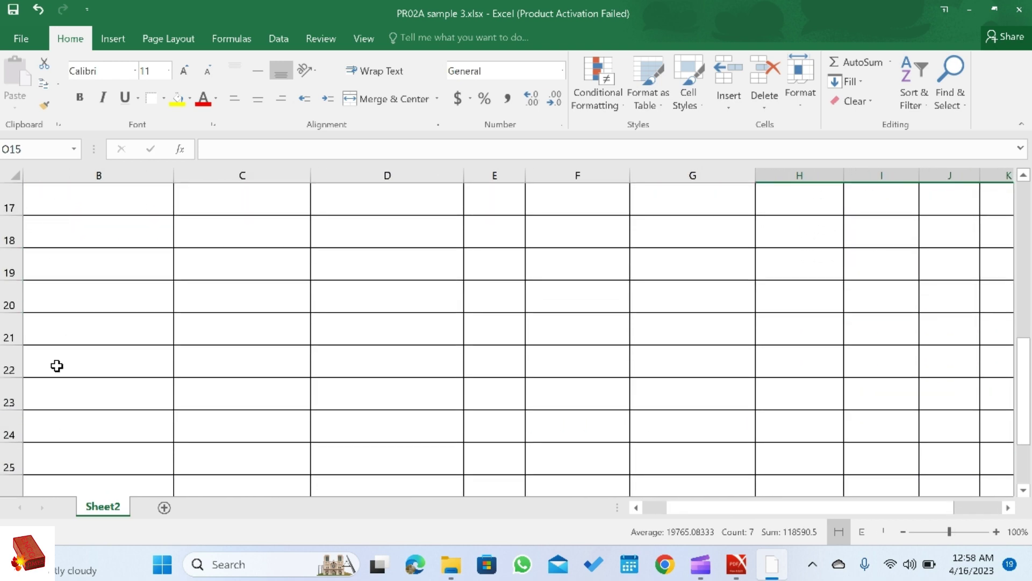
scroll(59, 394, "up", 10)
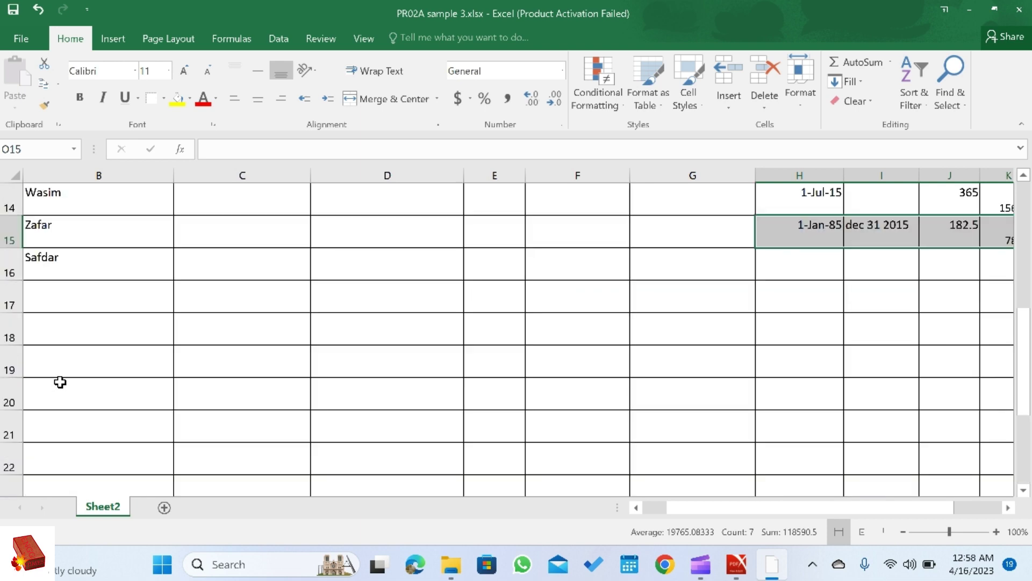
Rename the completed statement's worksheet as 2015-16
right_click(103, 508)
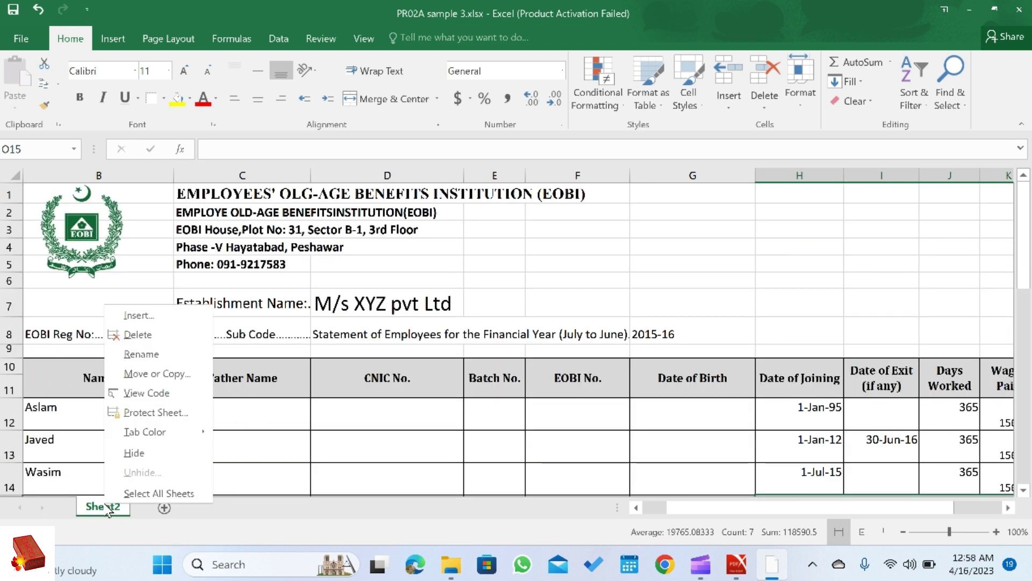
left_click(125, 359)
type("2015-16")
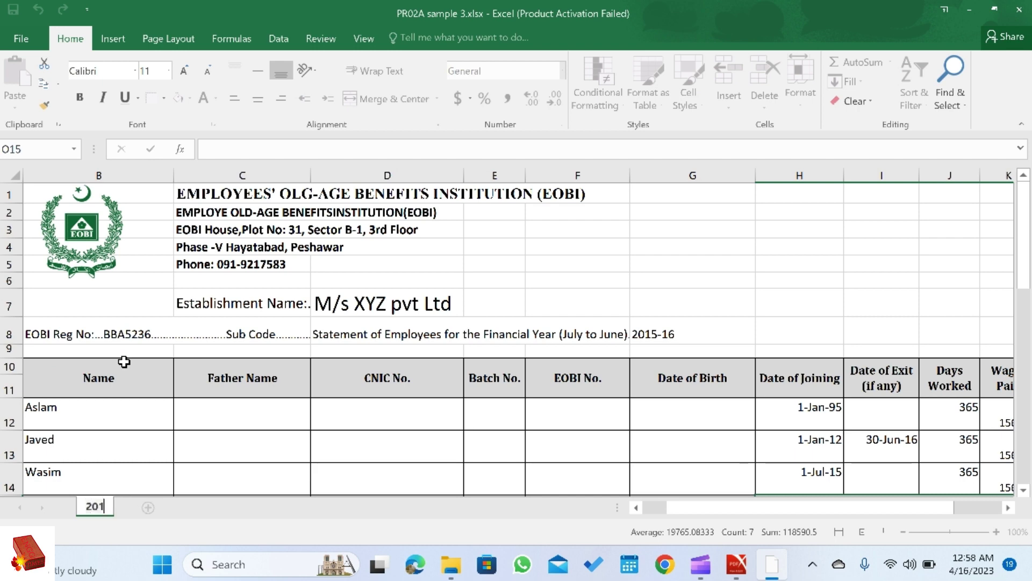
left_click(205, 408)
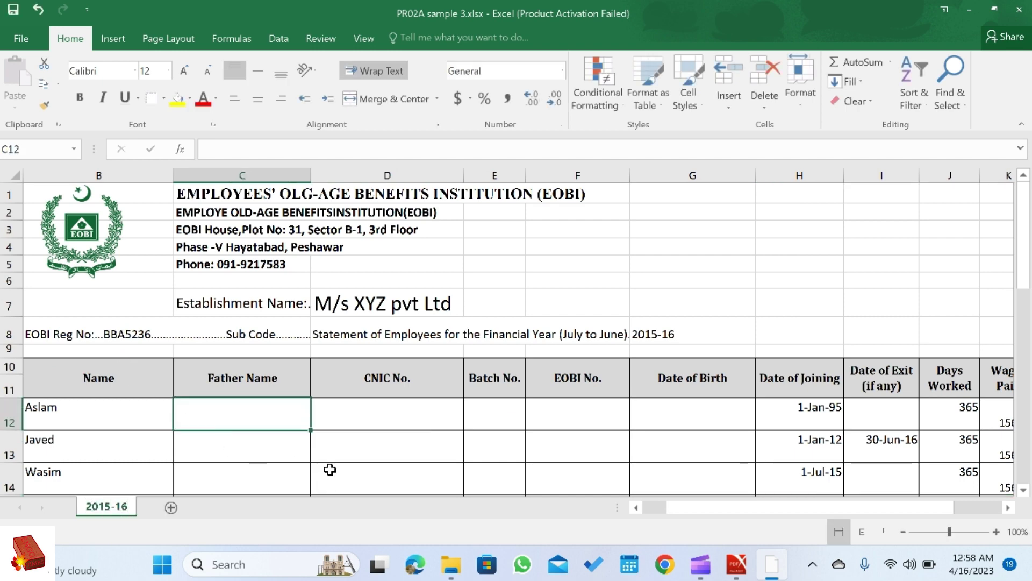
Copy the entire 2015-16 worksheet and paste it into a new worksheet
key("ctrl+a")
left_click(5, 172)
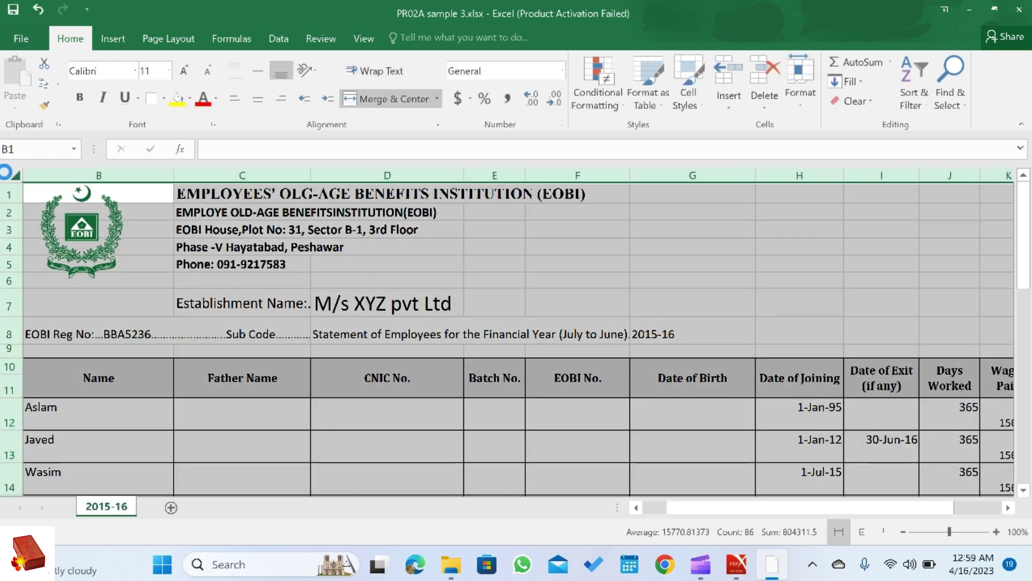
key("ctrl+c")
left_click(170, 508)
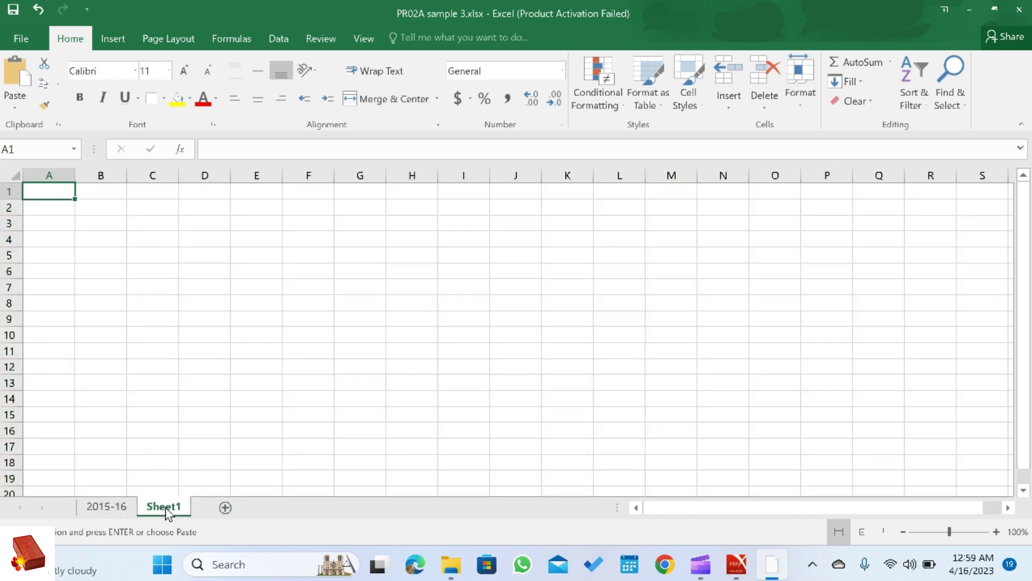
key("ctrl+v")
scroll(217, 411, "down", 1)
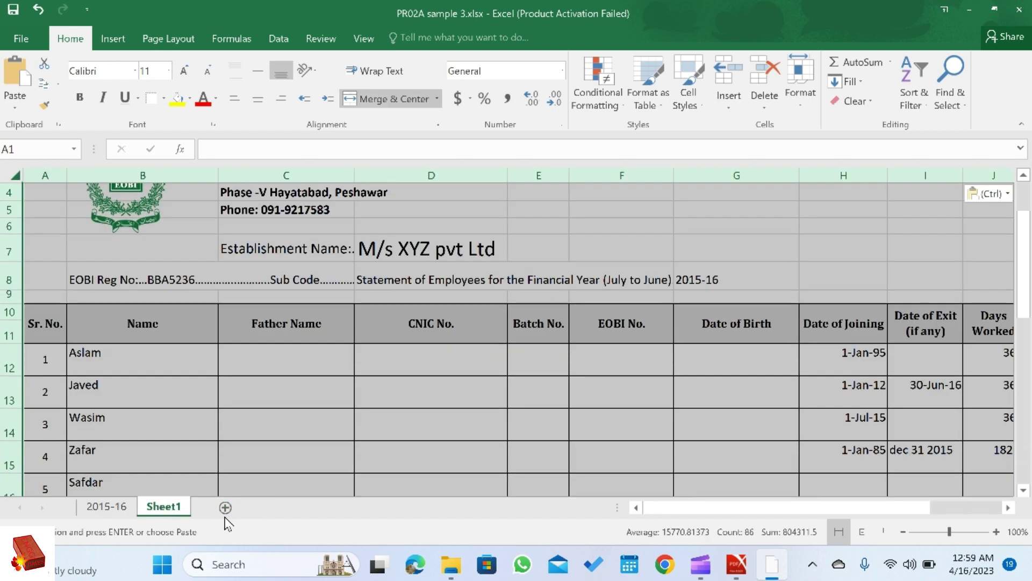
Add two more worksheets and paste the copied statement into each of them
left_click(225, 507)
key("ctrl+v")
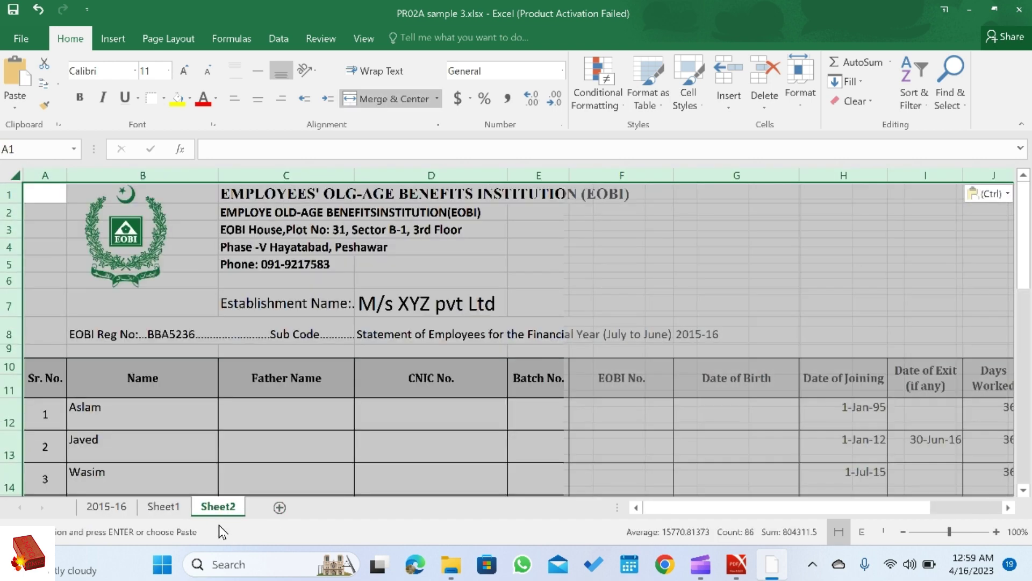
left_click(279, 507)
Rename the first copied worksheet as 2016-17
left_click(218, 506)
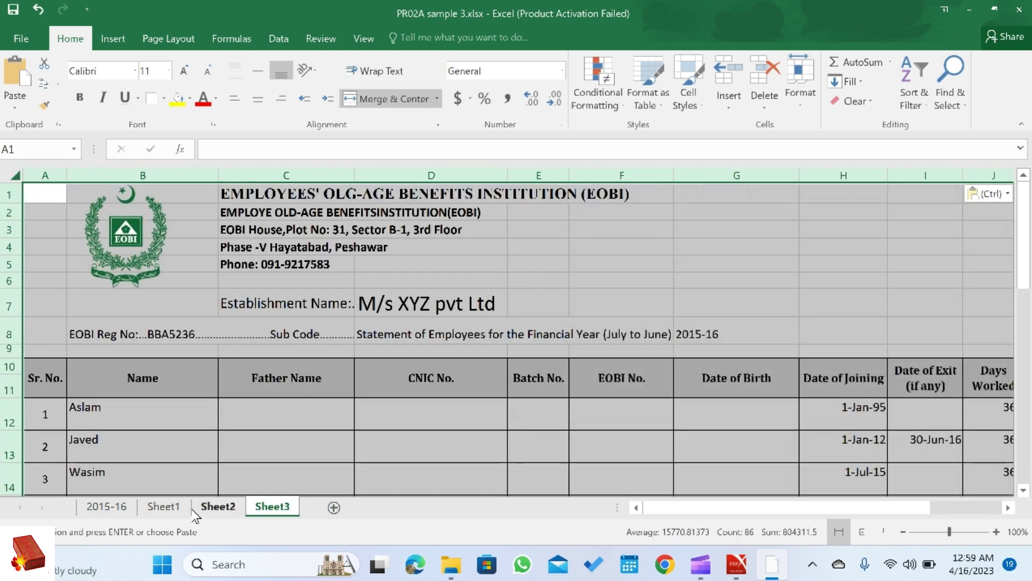
left_click(163, 507)
right_click(164, 508)
left_click(178, 366)
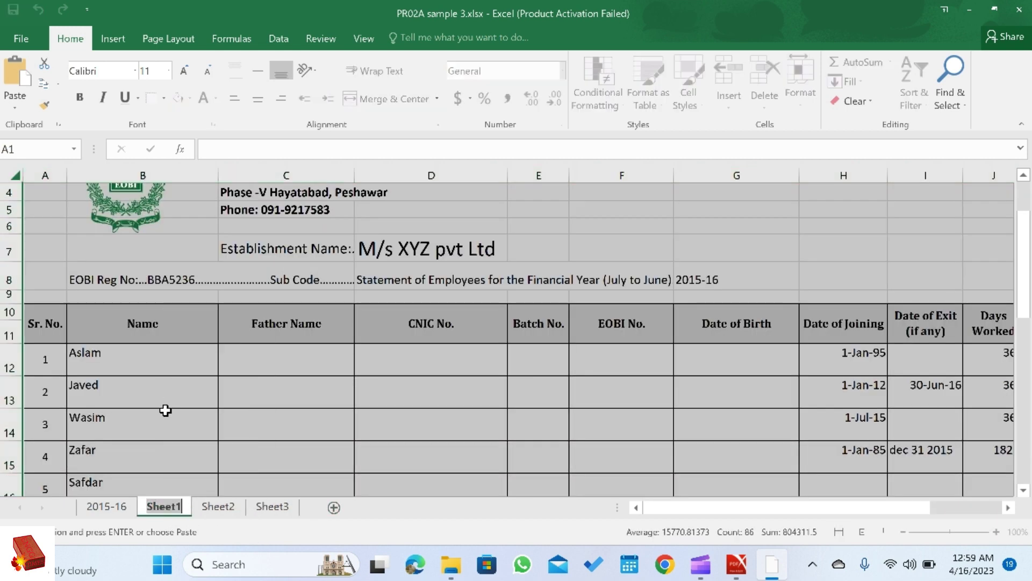
type("2016-17")
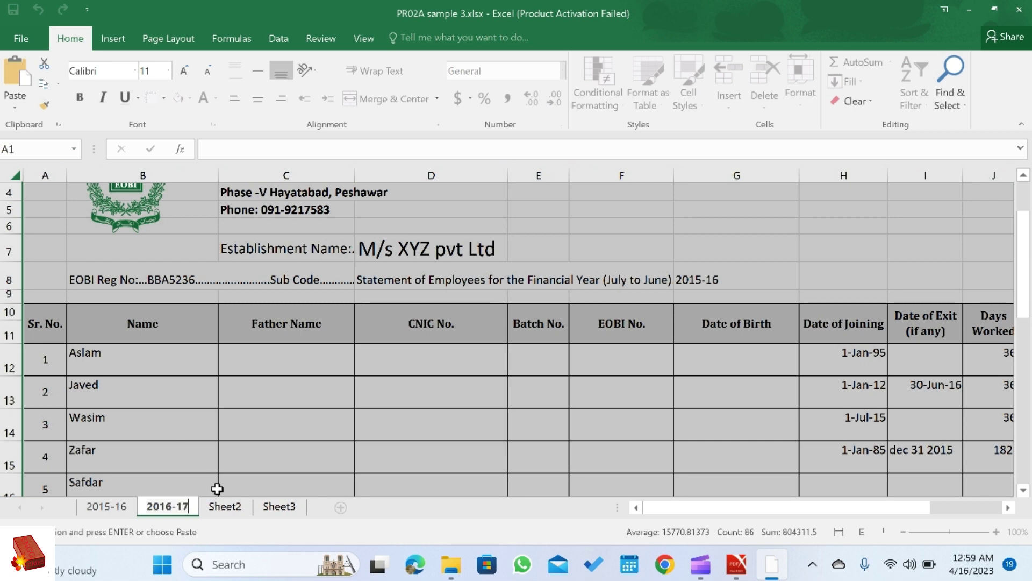
Rename the second copied worksheet as 2017-18
left_click(235, 511)
right_click(235, 510)
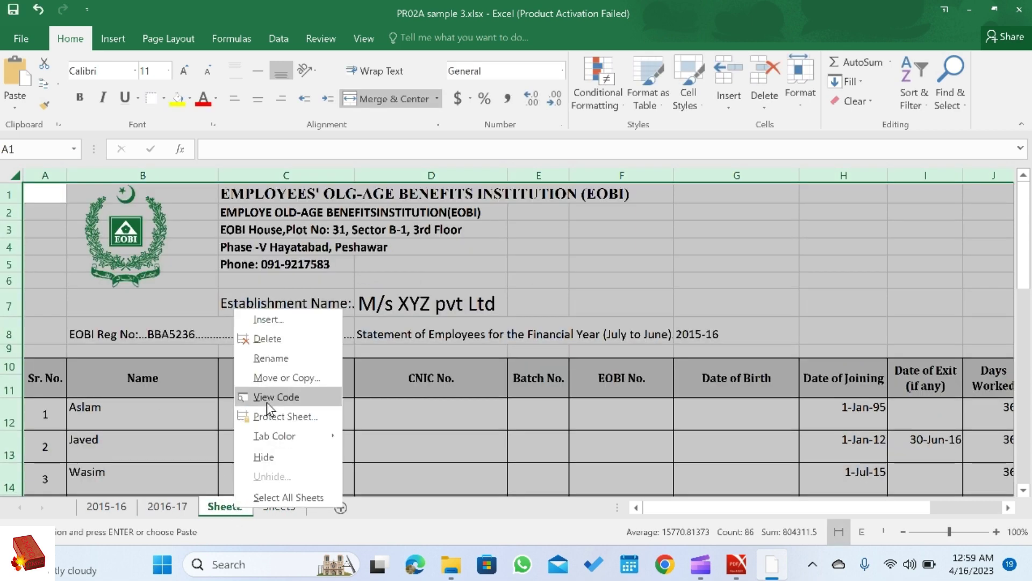
left_click(246, 366)
type("2017-18")
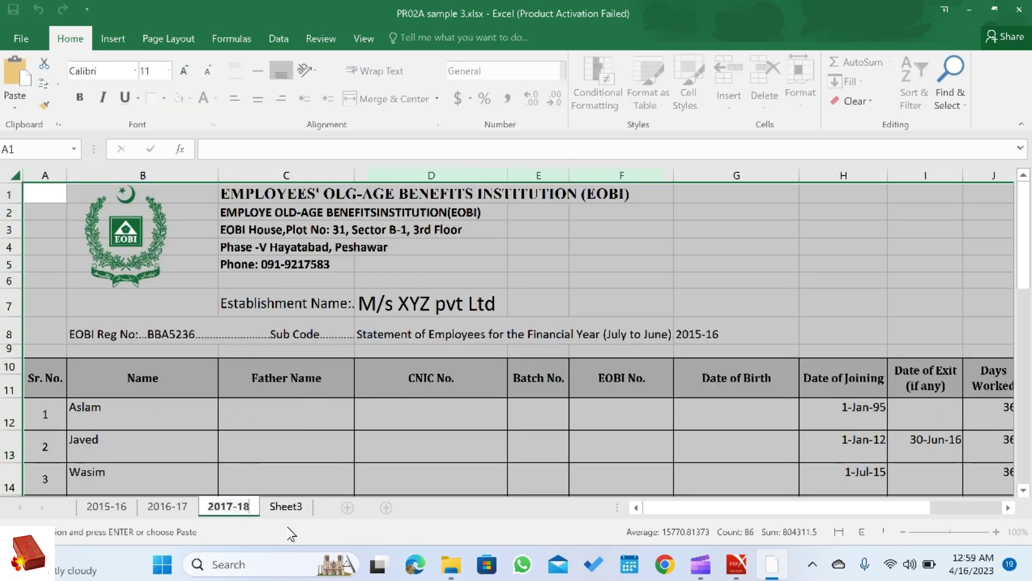
Rename the blank worksheet after 2018-19 as 2022-23
right_click(337, 505)
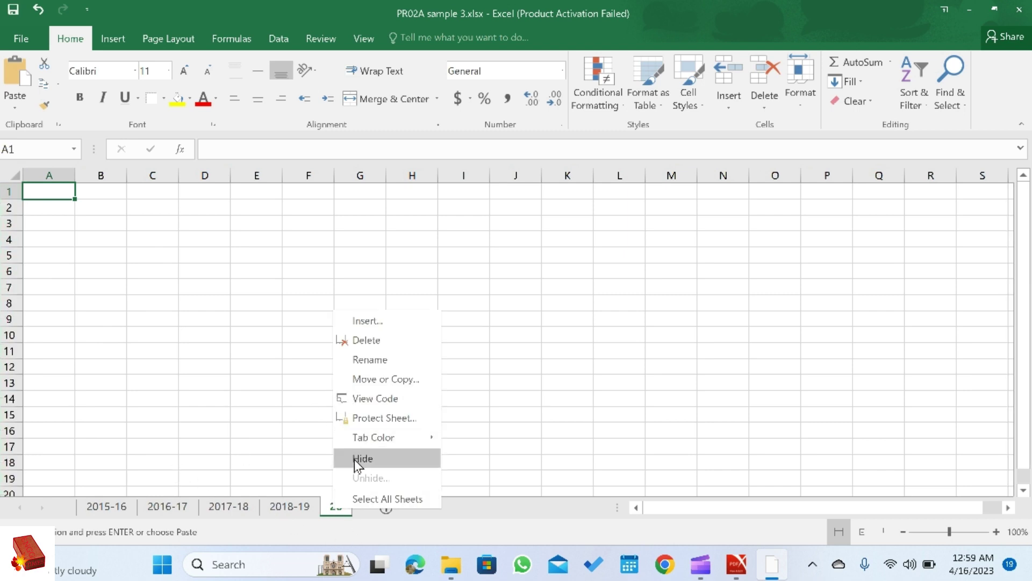
left_click(362, 361)
type("2022")
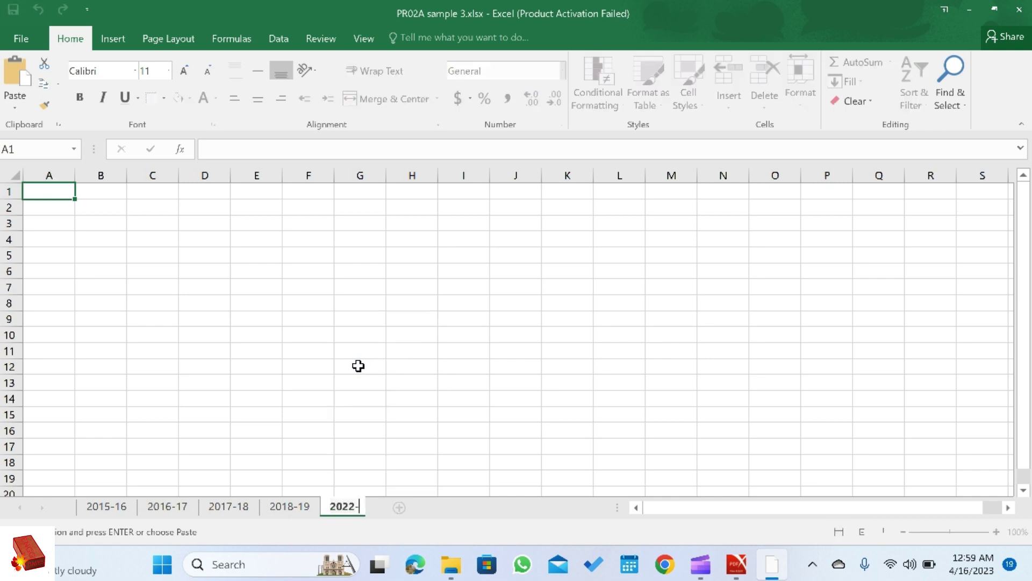
type("-23")
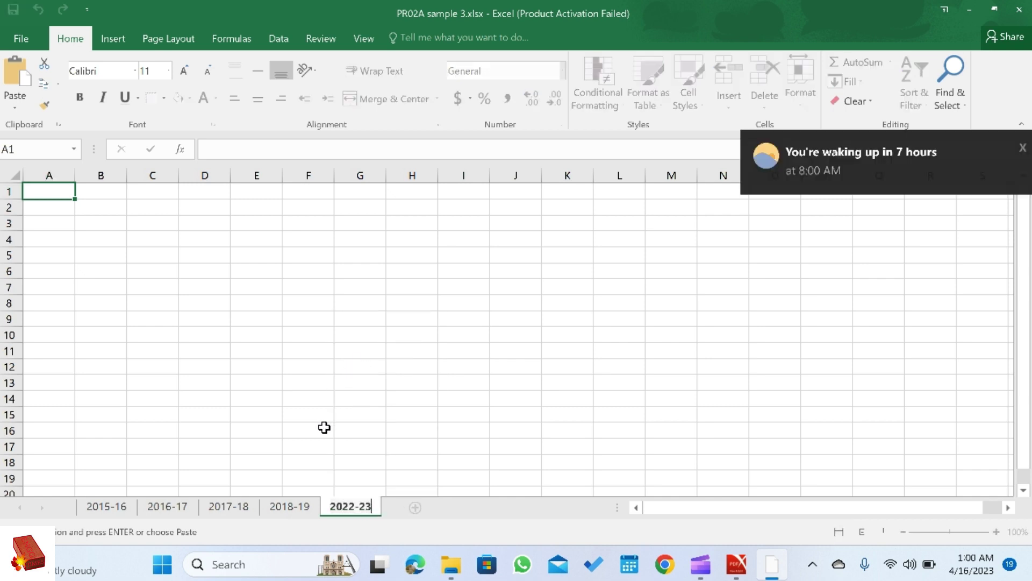
key("Return")
Change the statement's financial year to 2016-17 in the heading of the 2016-17 worksheet
left_click(108, 508)
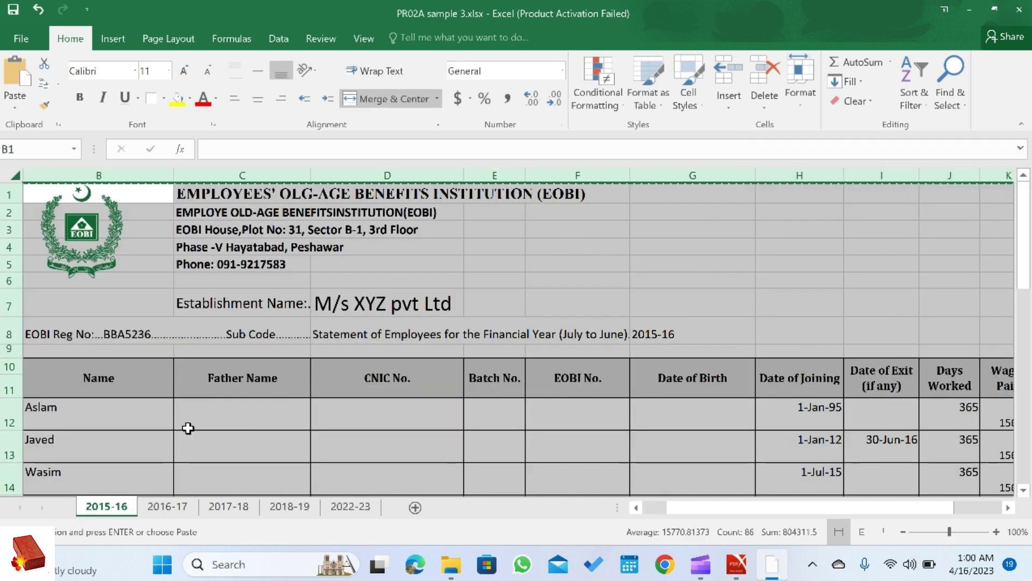
left_click(165, 509)
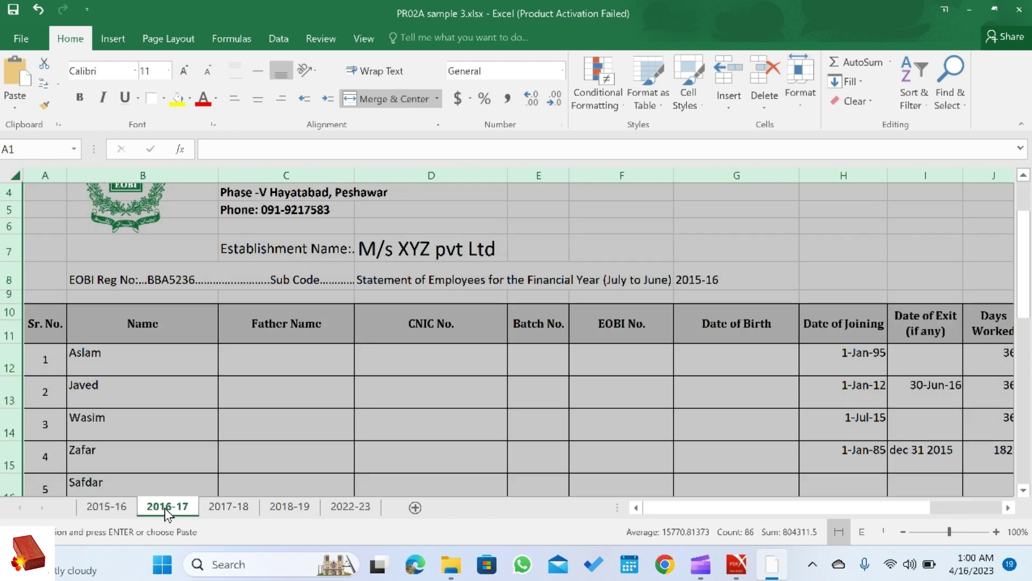
scroll(537, 338, "up", 1)
double_click(692, 334)
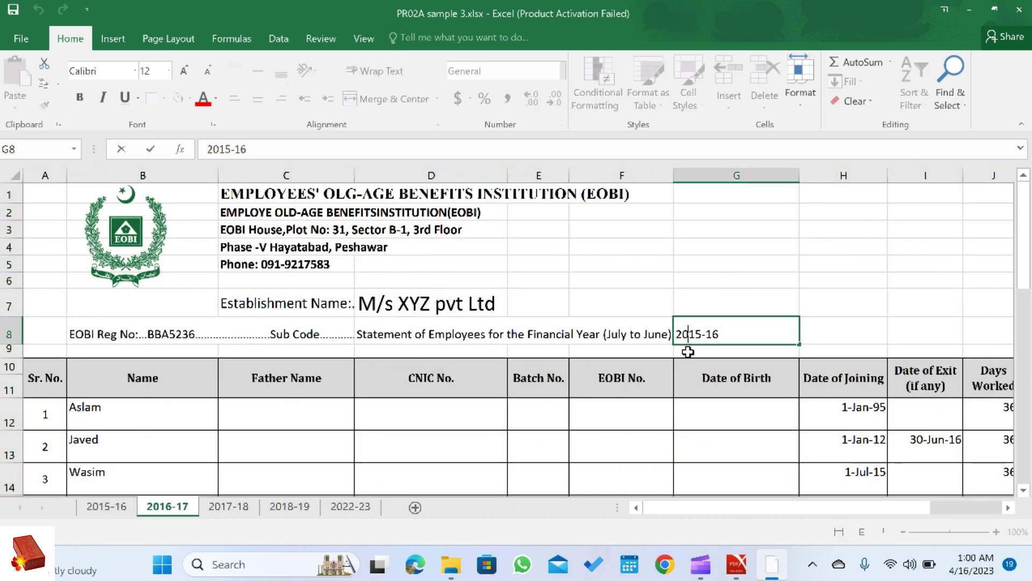
double_click(692, 334)
type("2016")
double_click(712, 334)
type("17")
left_click(726, 417)
Delete the row of the employee with serial no. 2, whose exit date is 30-Jun-16, from the 2016-17 worksheet
scroll(564, 409, "down", 2)
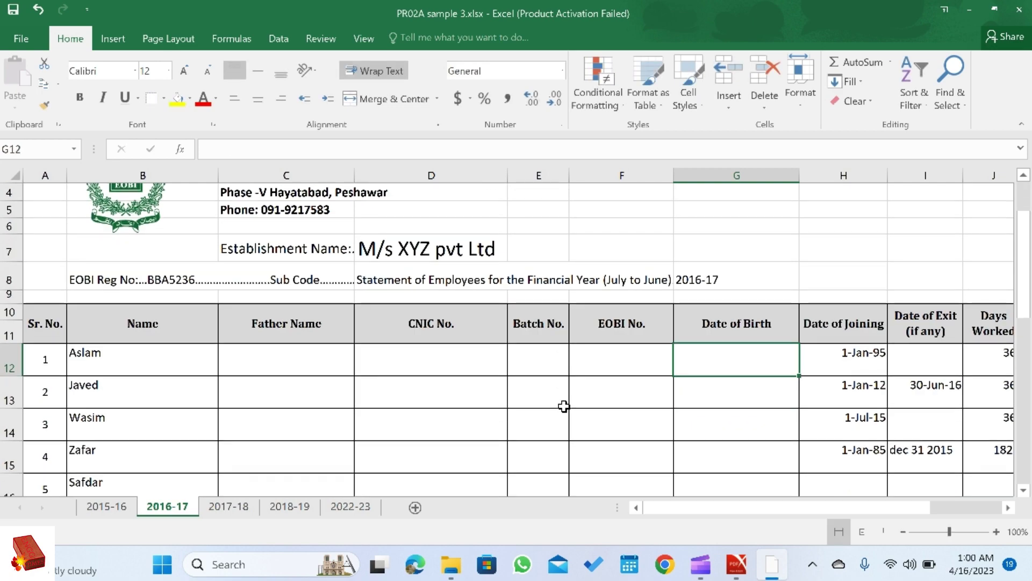
left_click_drag(648, 507, 704, 507)
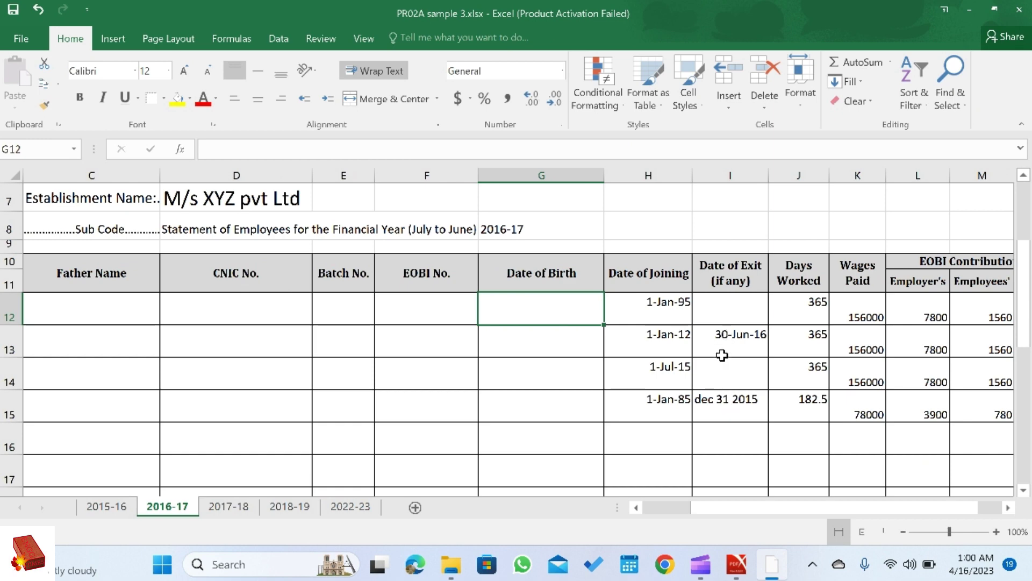
left_click(716, 334)
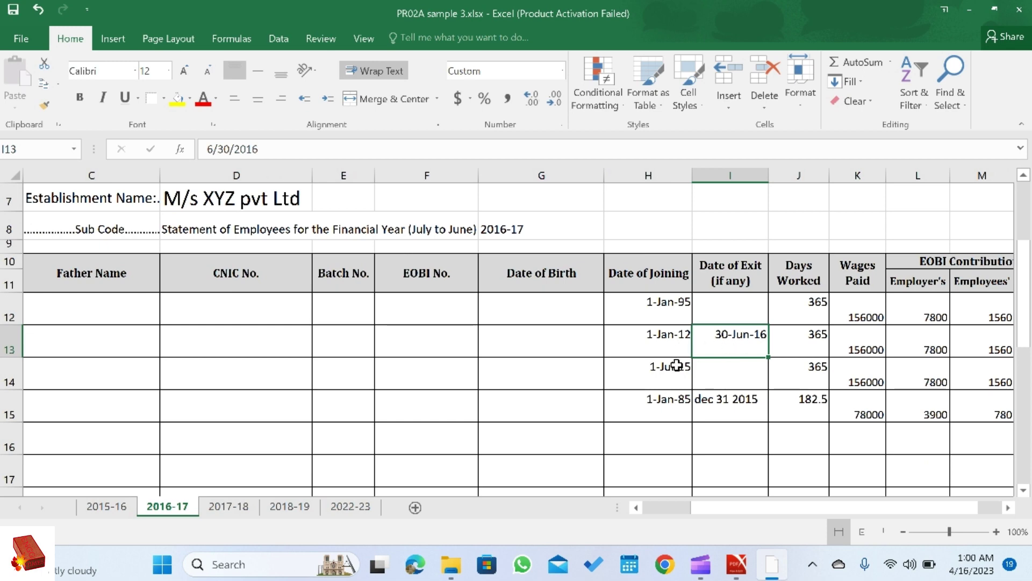
scroll(879, 524, "left", 3)
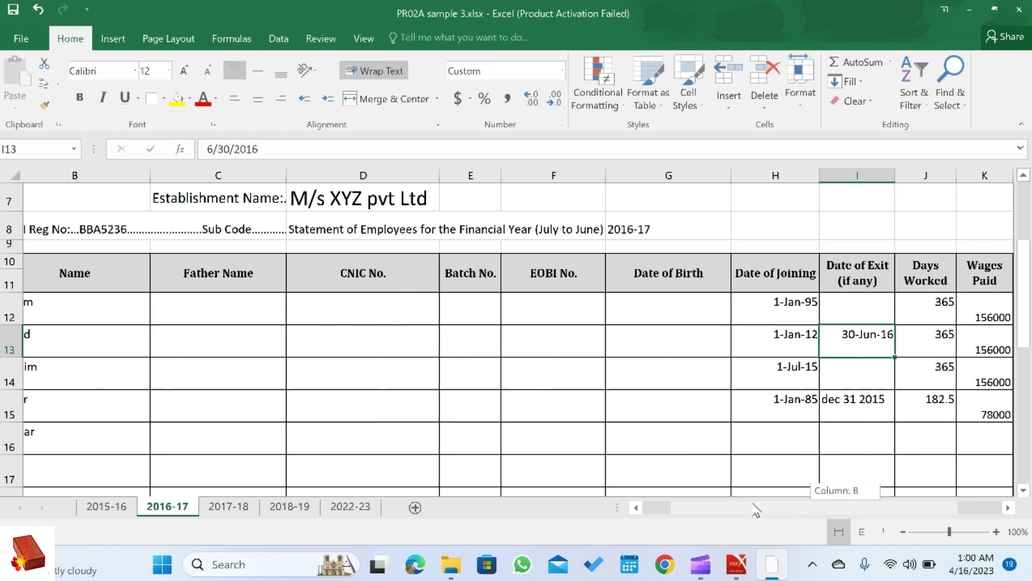
left_click(10, 339)
right_click(10, 334)
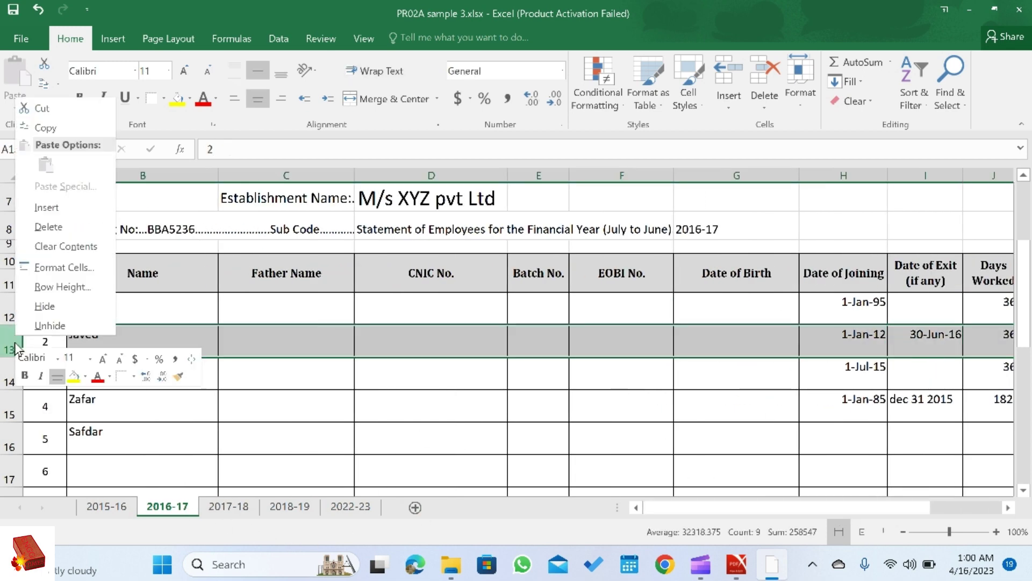
left_click(43, 232)
Delete the row of the employee with serial no. 4, whose exit date is dec 31 2015, from the 2016-17 worksheet
left_click_drag(653, 507, 679, 507)
left_click(618, 378)
scroll(618, 378, "left", 3)
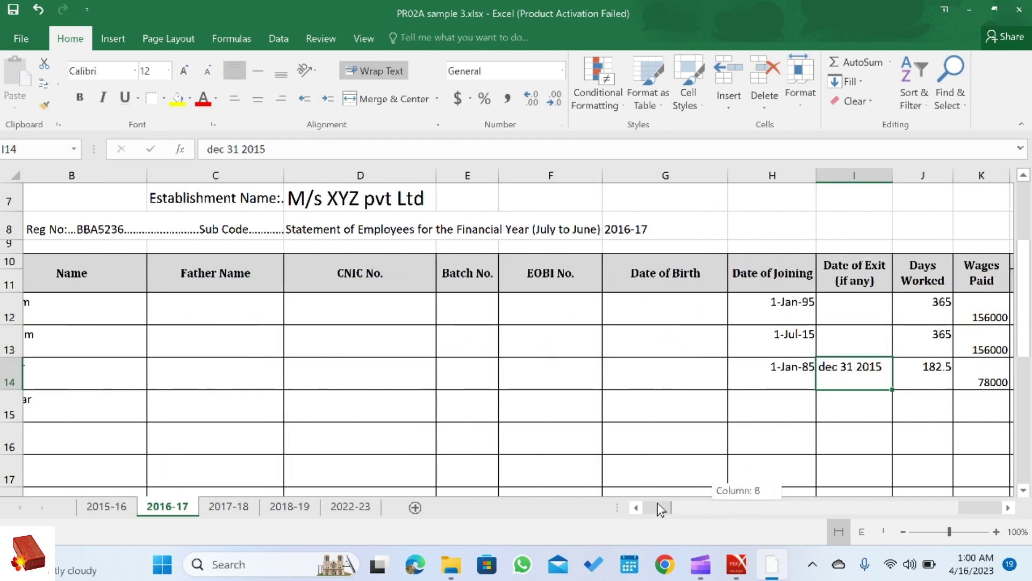
right_click(3, 369)
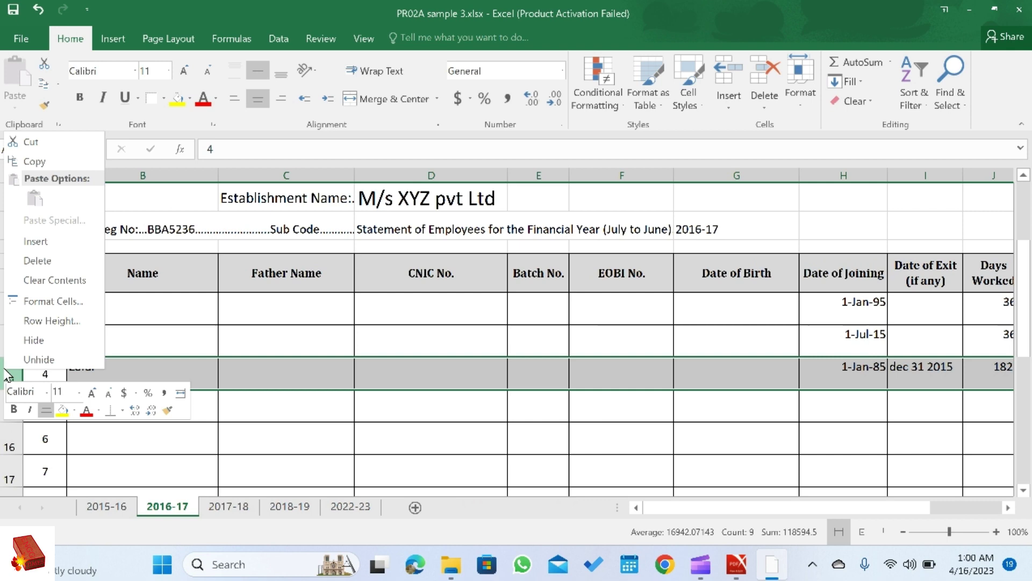
left_click(34, 262)
left_click_drag(760, 515, 731, 514)
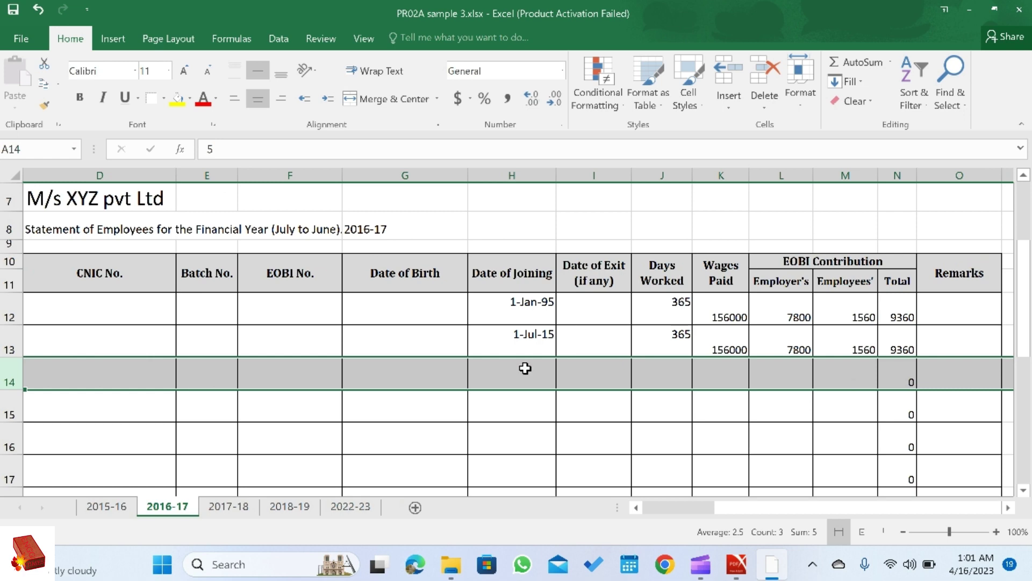
Check the date of exit and full row of the second employee in the 2015-16 worksheet
left_click(106, 507)
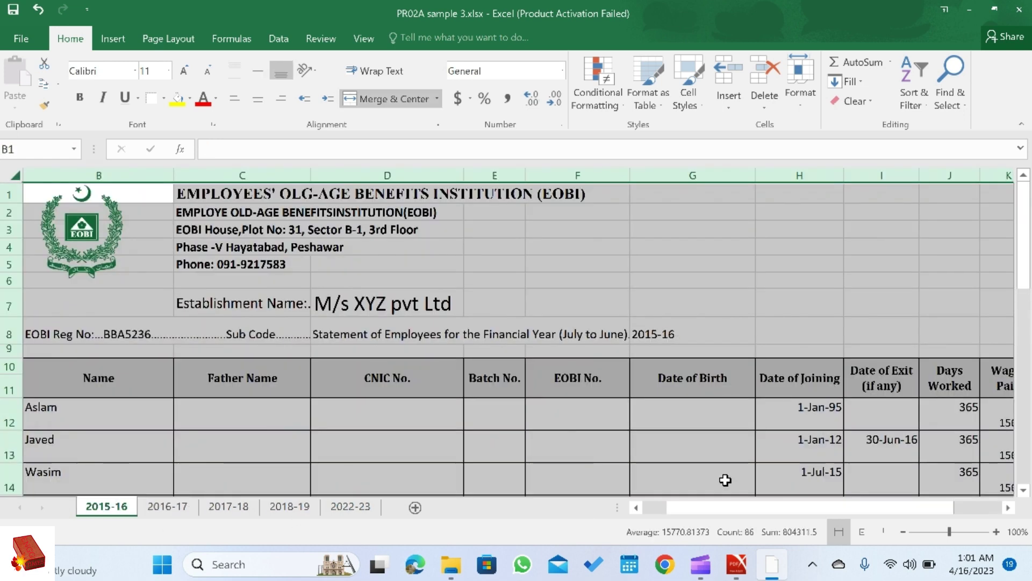
scroll(599, 365, "down", 3)
left_click(895, 268)
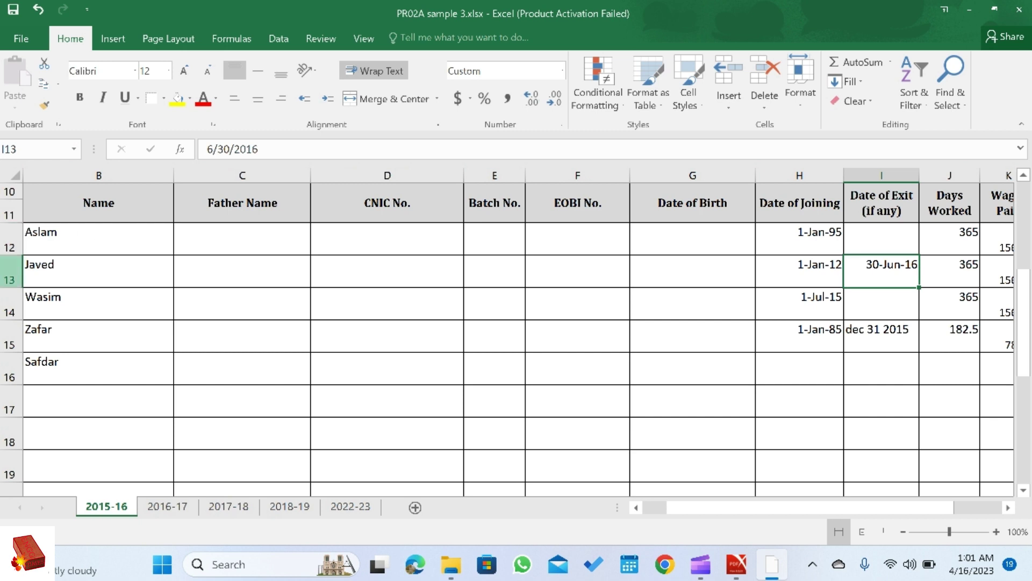
left_click(11, 269)
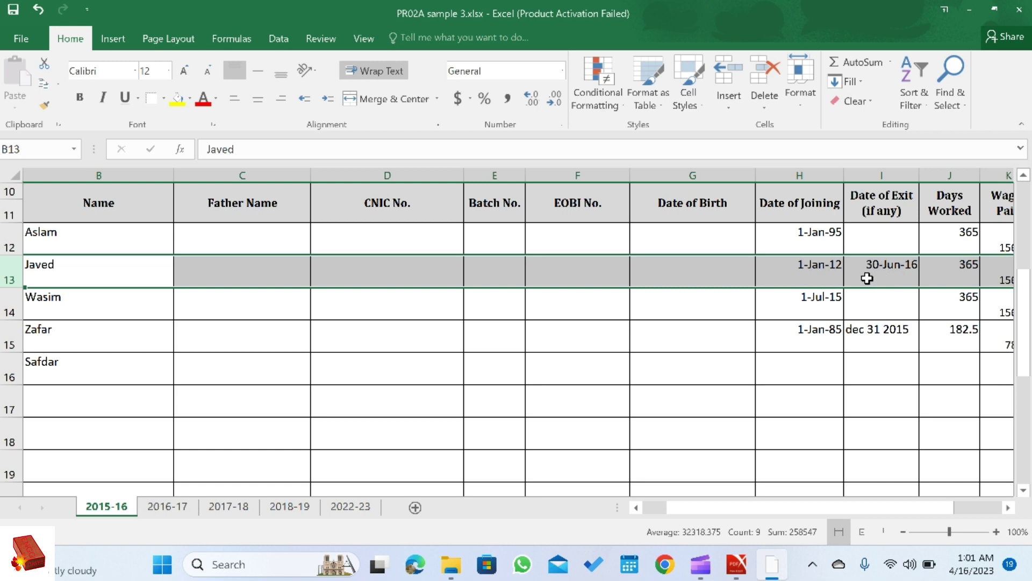
Review the heading and the remaining employee rows in the 2016-17 worksheet
left_click(158, 506)
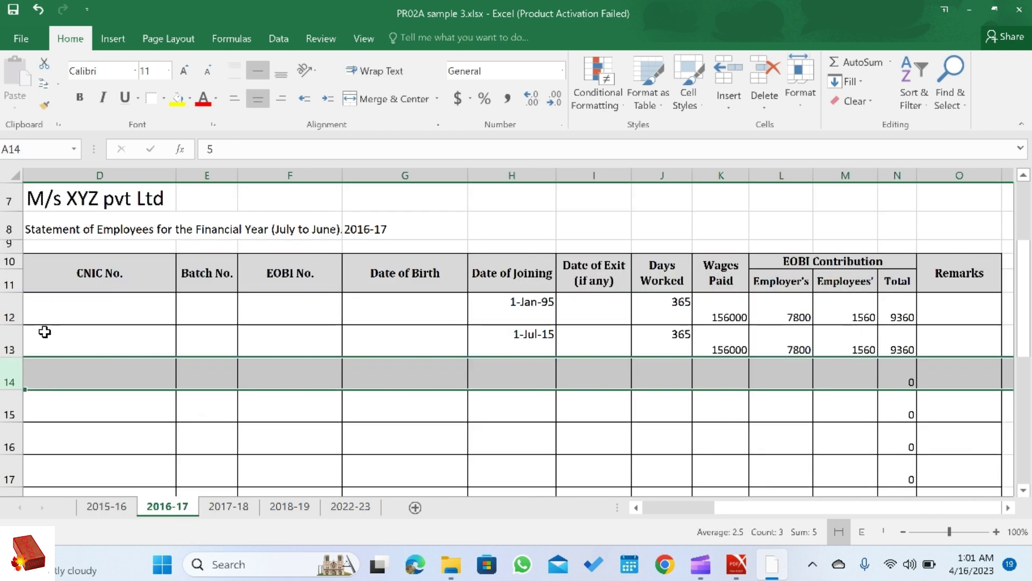
scroll(45, 332, "down", 3)
left_click_drag(694, 511, 505, 449)
scroll(252, 235, "up", 4)
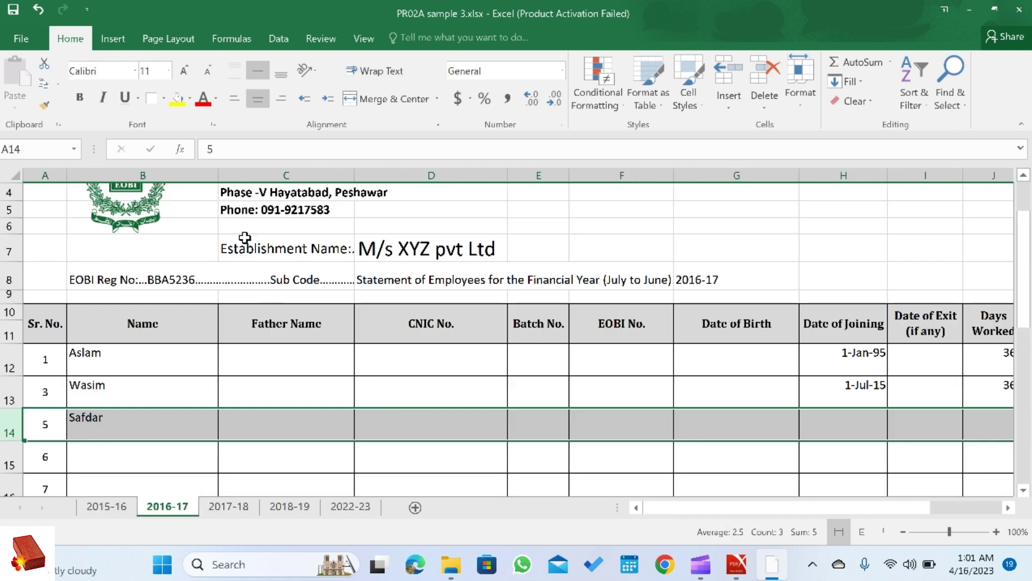
scroll(70, 425, "down", 2)
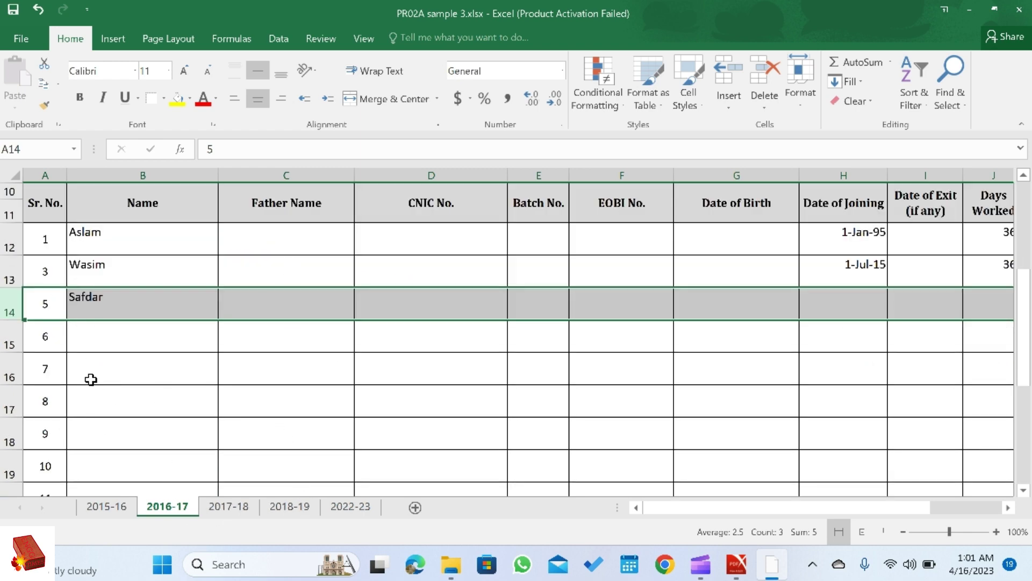
scroll(151, 398, "up", 3)
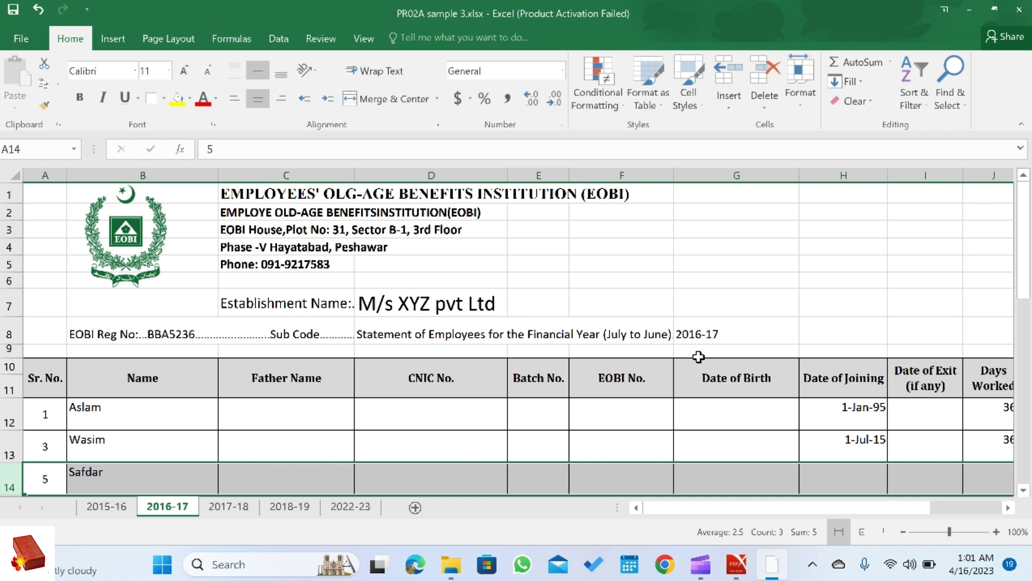
scroll(698, 355, "down", 2)
left_click(927, 469)
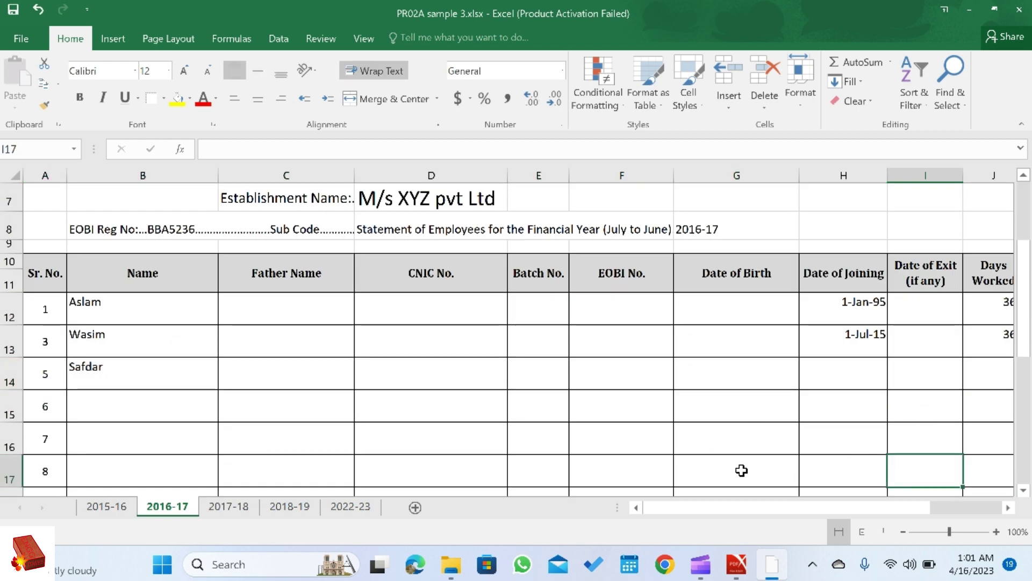
Examine the employee list and the blank rows below it in the 2017-18 worksheet
left_click(230, 508)
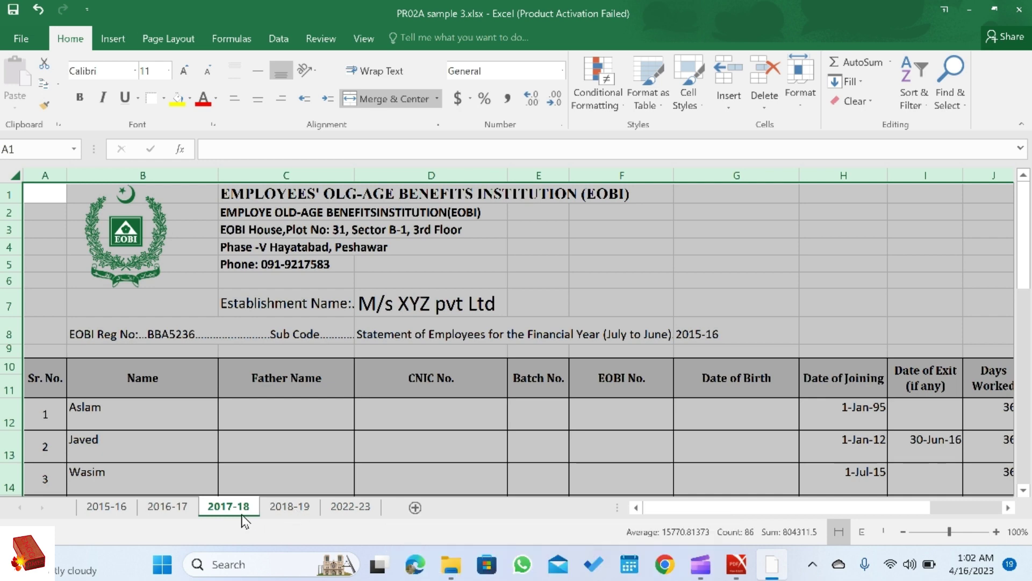
scroll(587, 431, "down", 7)
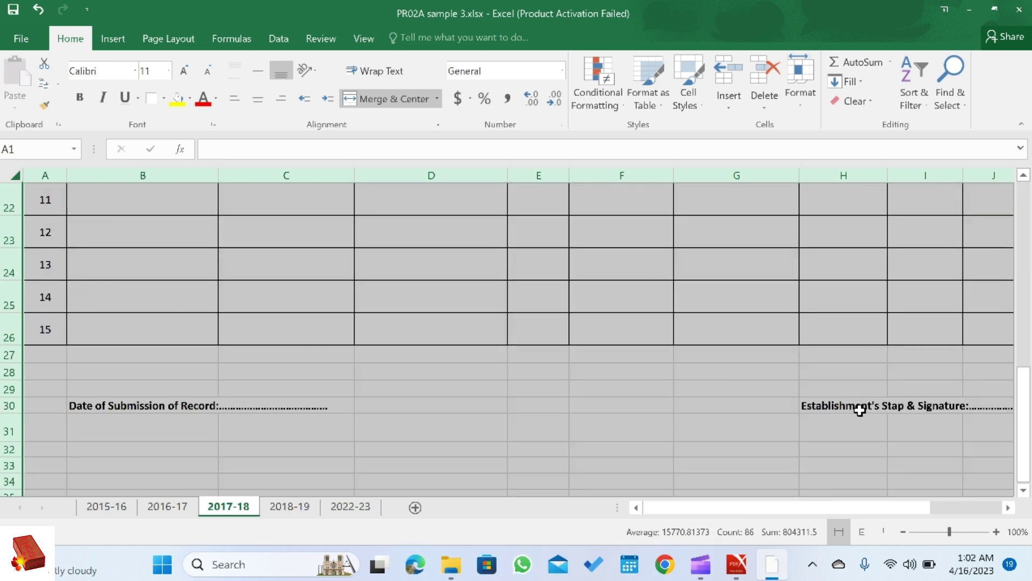
scroll(585, 422, "up", 3)
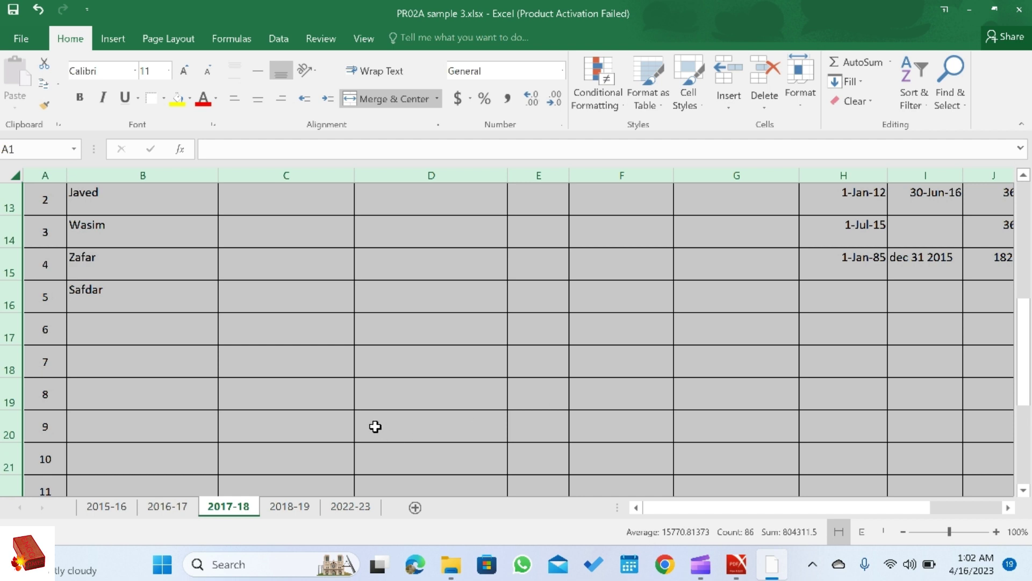
scroll(371, 403, "up", 2)
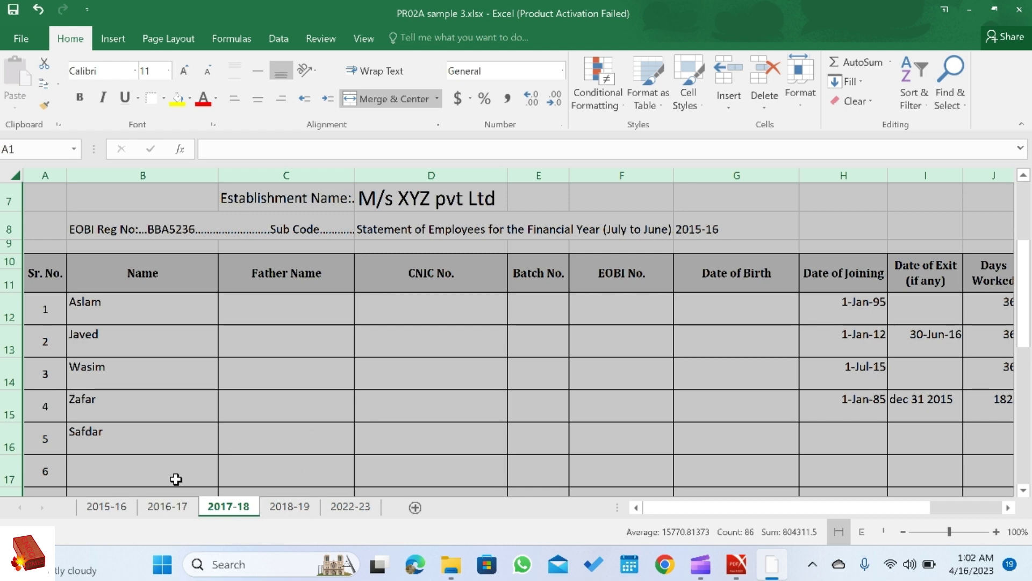
left_click(86, 430)
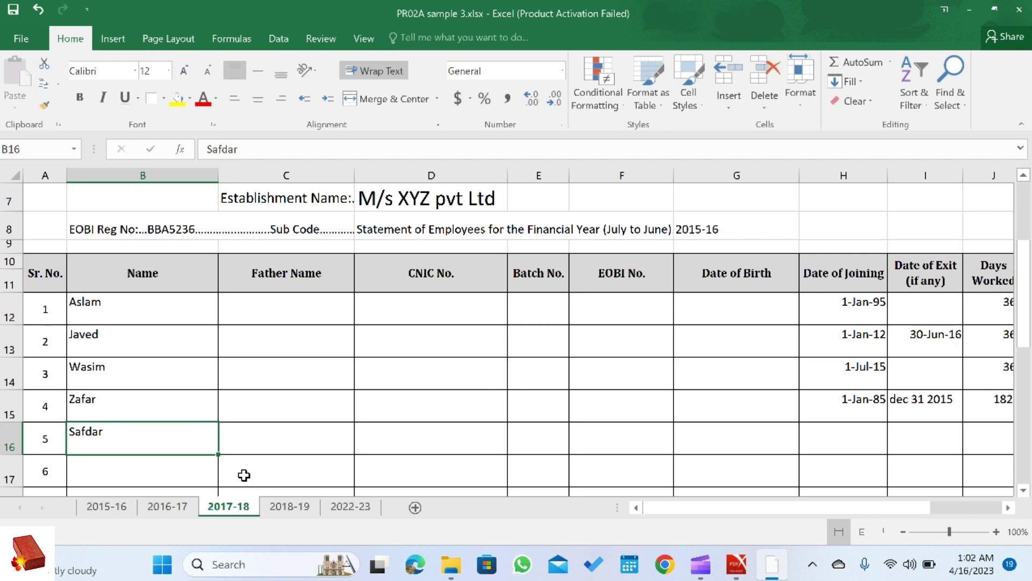
scroll(301, 417, "down", 2)
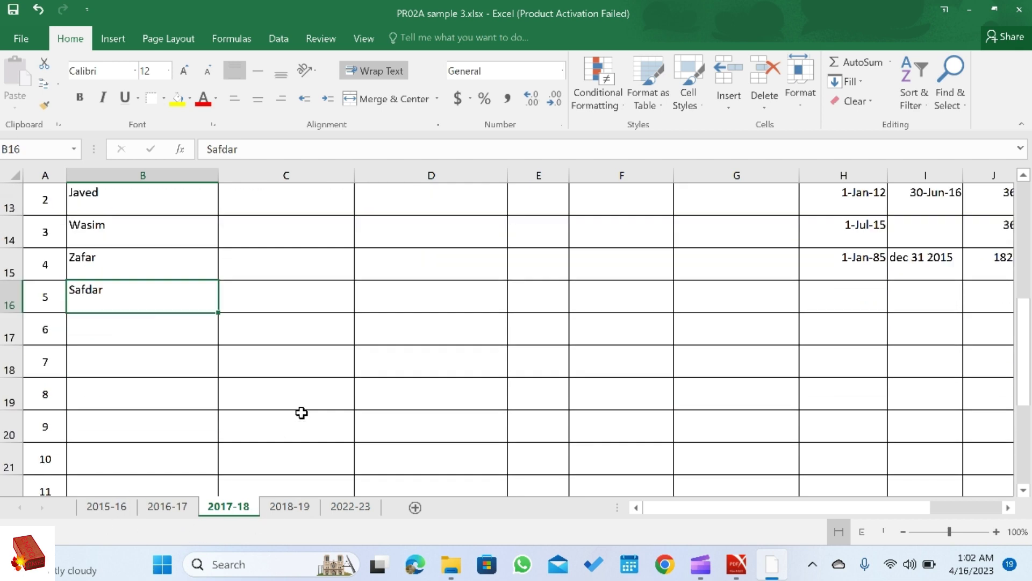
scroll(302, 412, "up", 2)
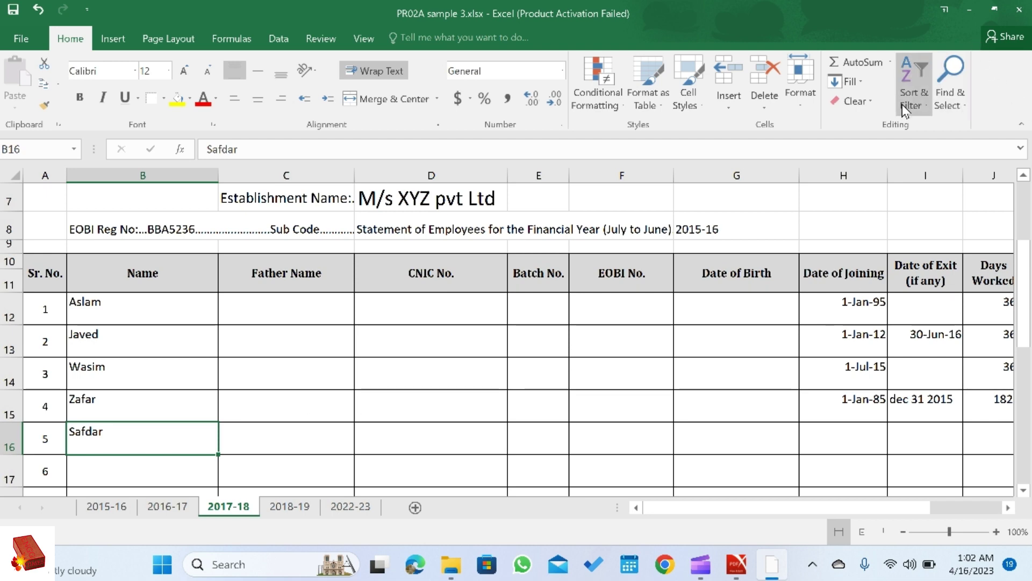
Minimise the workbook and open contribution rates.pdf from the desktop in a maximised PDF X window, dismissing the premium offer
left_click(965, 11)
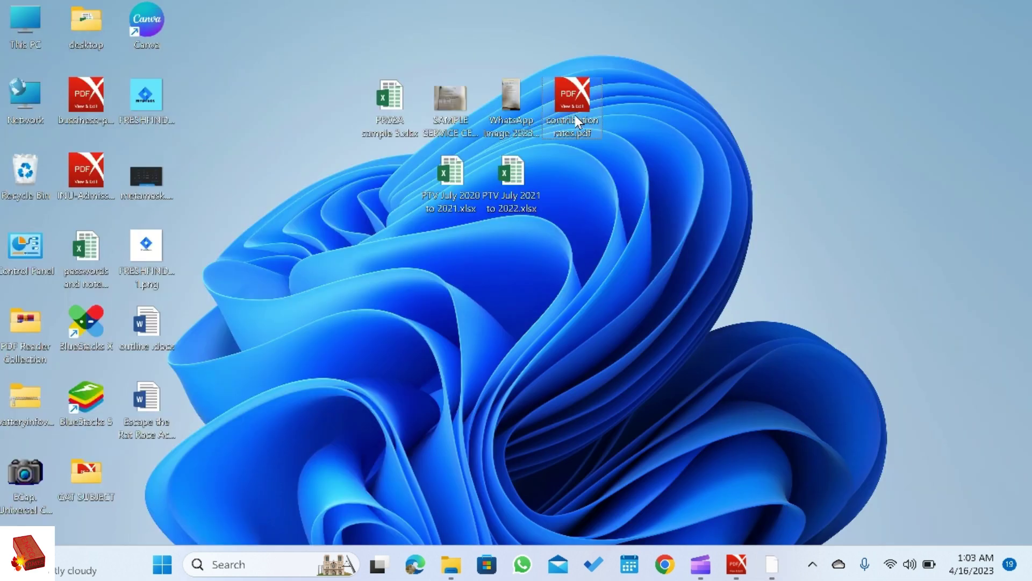
double_click(572, 137)
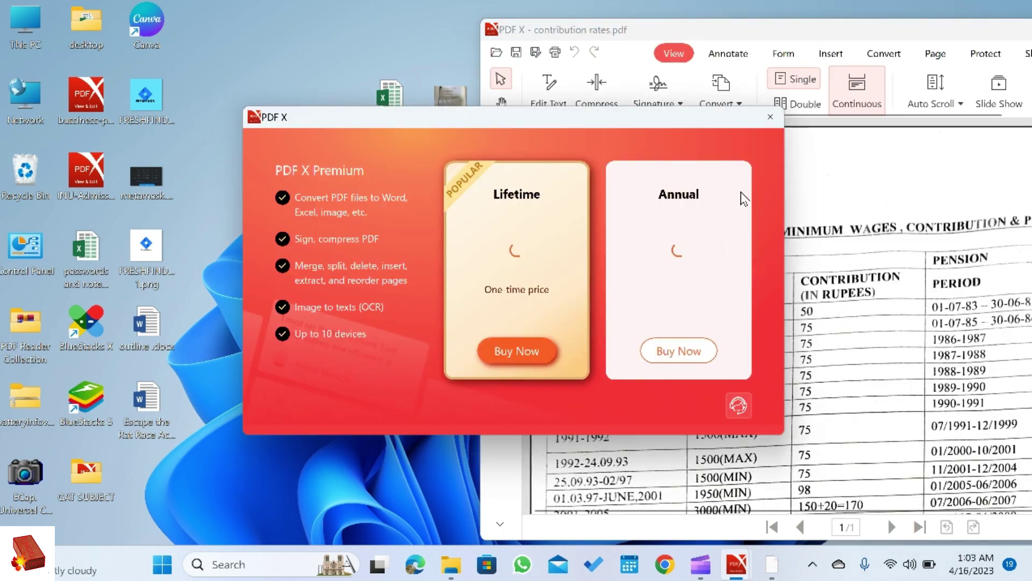
left_click(769, 118)
double_click(939, 30)
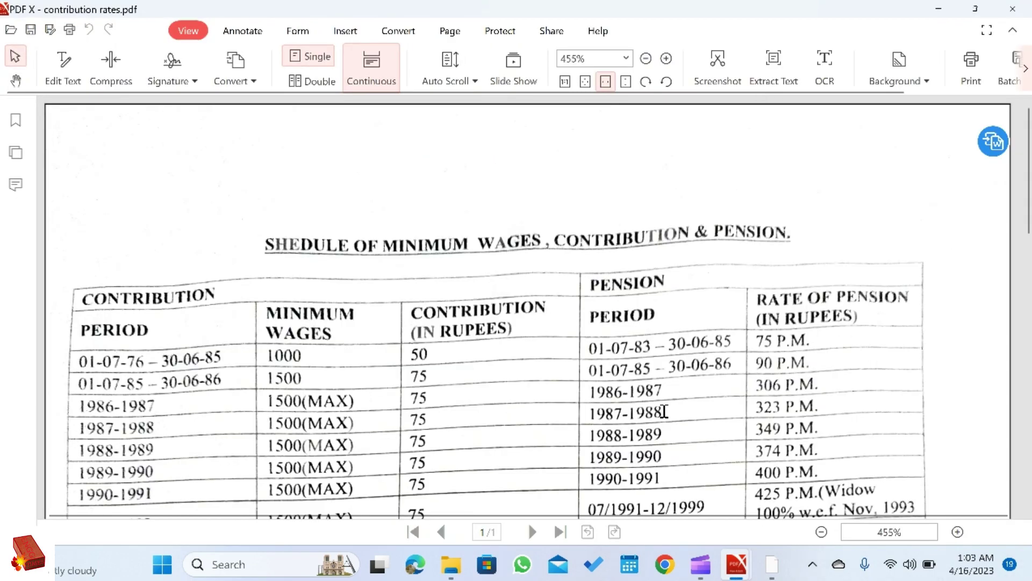
Examine the schedule's minimum wages and contribution rates by period and its year definition, and minimise the document
scroll(520, 384, "down", 5)
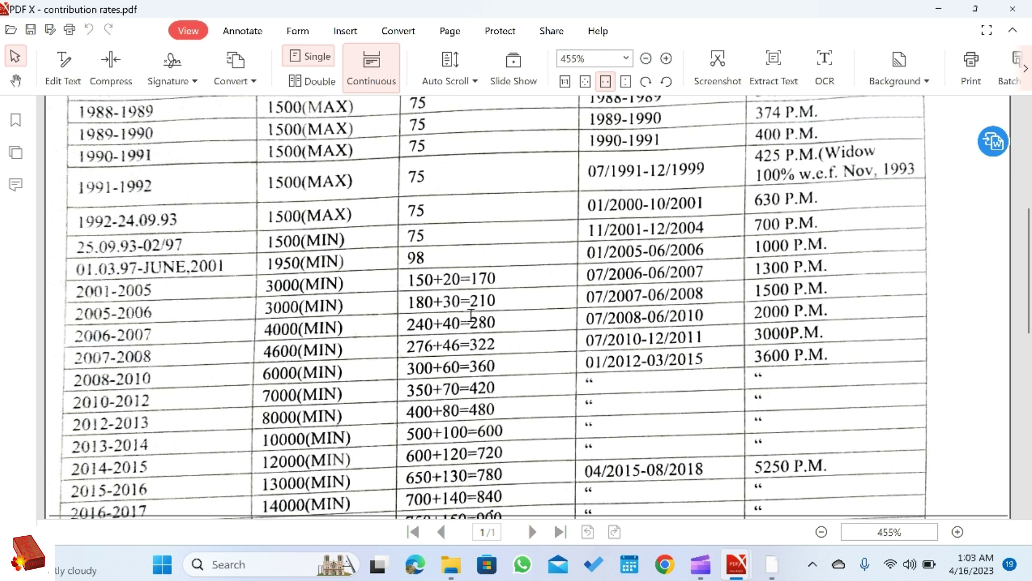
left_click_drag(441, 280, 453, 281)
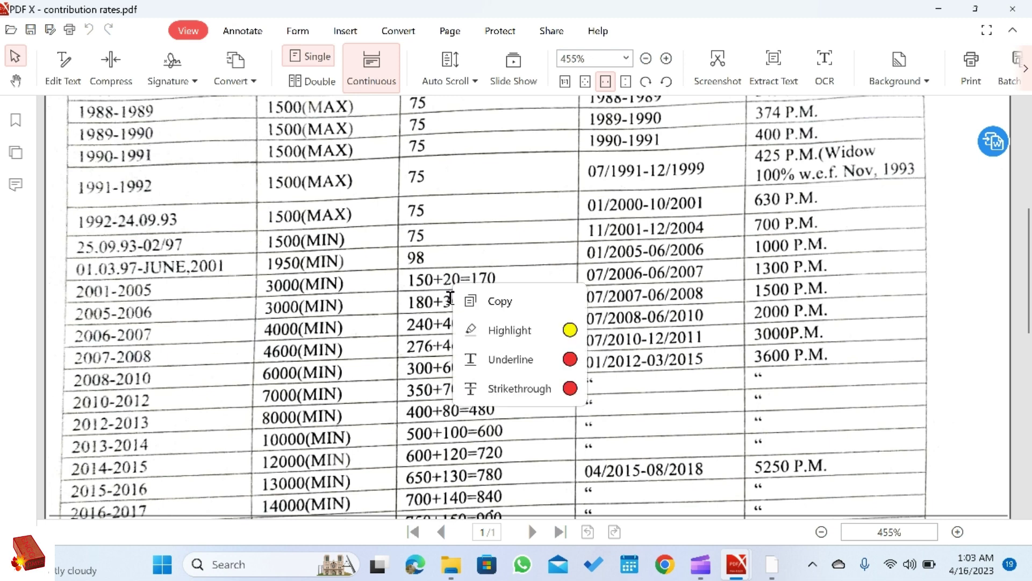
left_click_drag(441, 348, 458, 433)
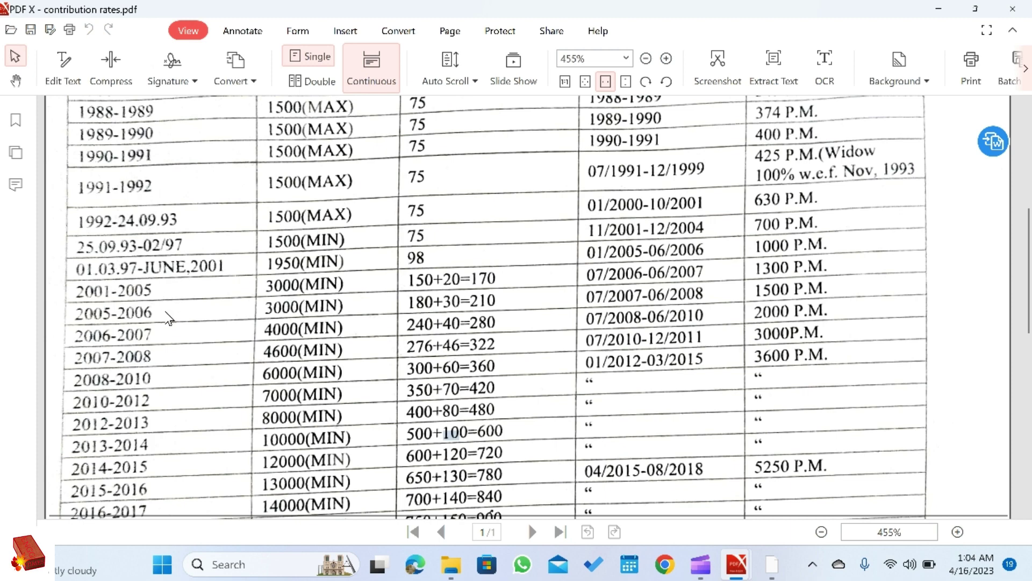
scroll(168, 319, "down", 1)
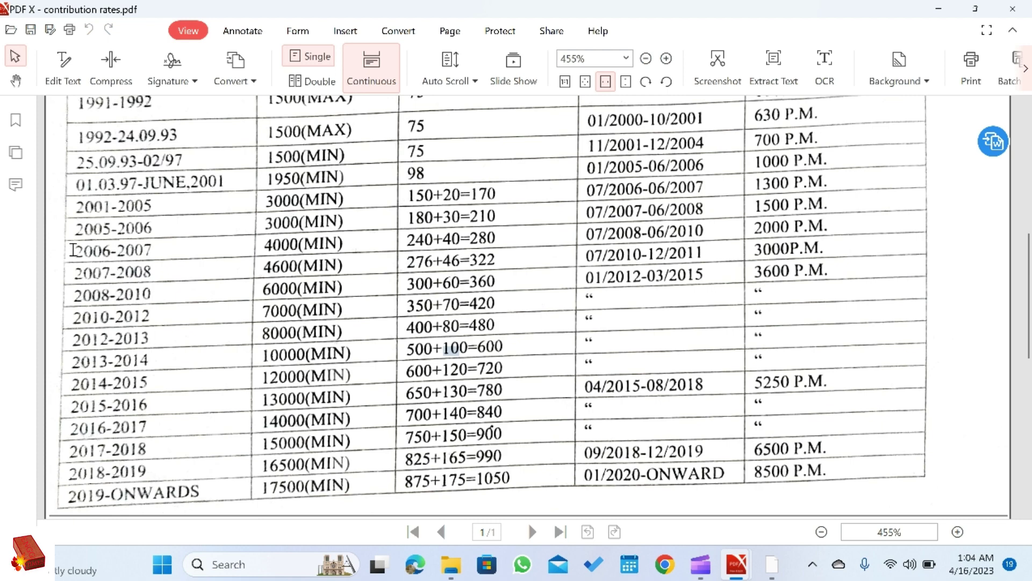
scroll(401, 421, "down", 3)
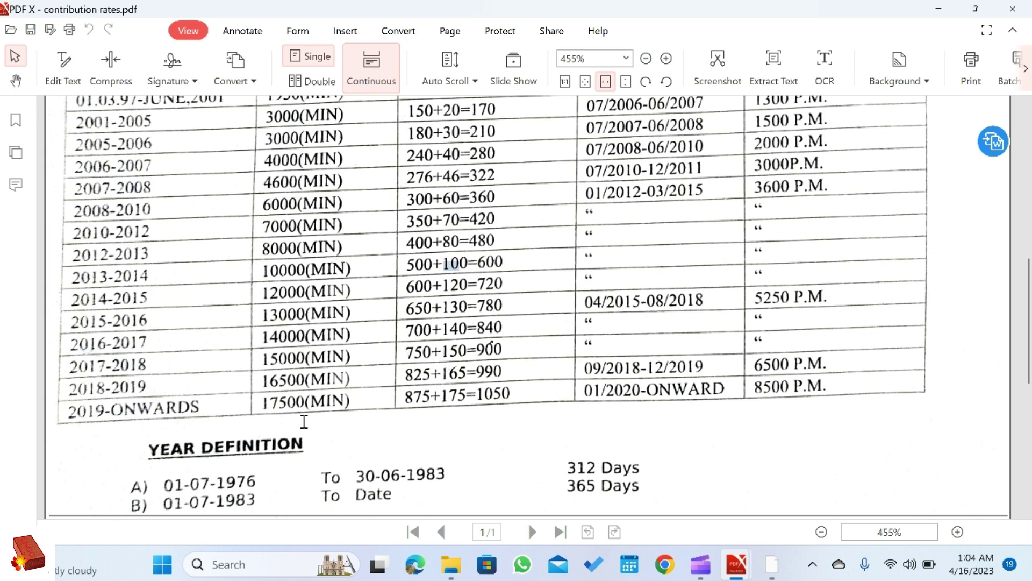
scroll(304, 422, "down", 2)
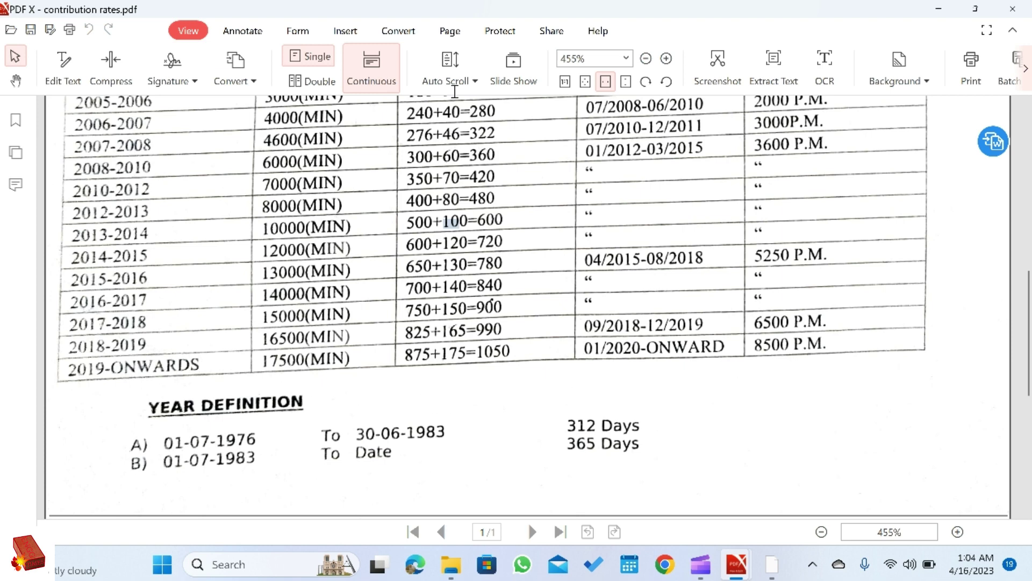
left_click(939, 9)
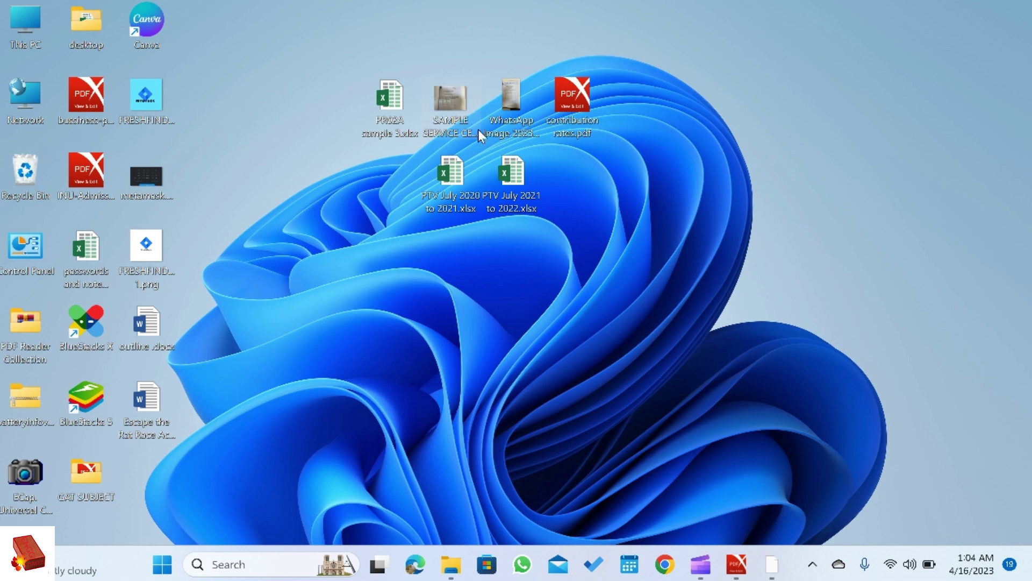
Open the sample service certificate image from the desktop and enlarge it to 200% to read the contribution details
double_click(449, 111)
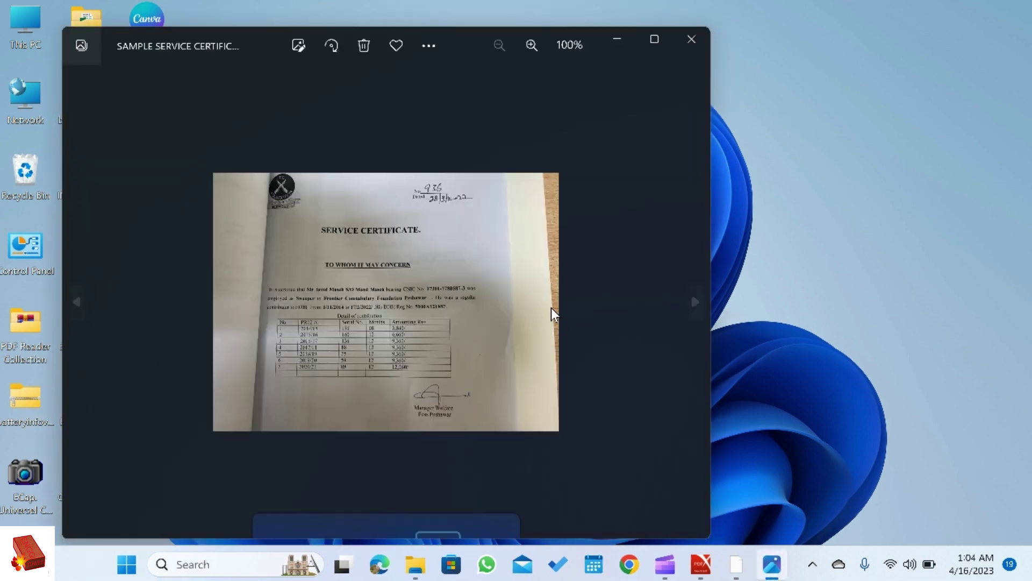
scroll(509, 292, "up", 3)
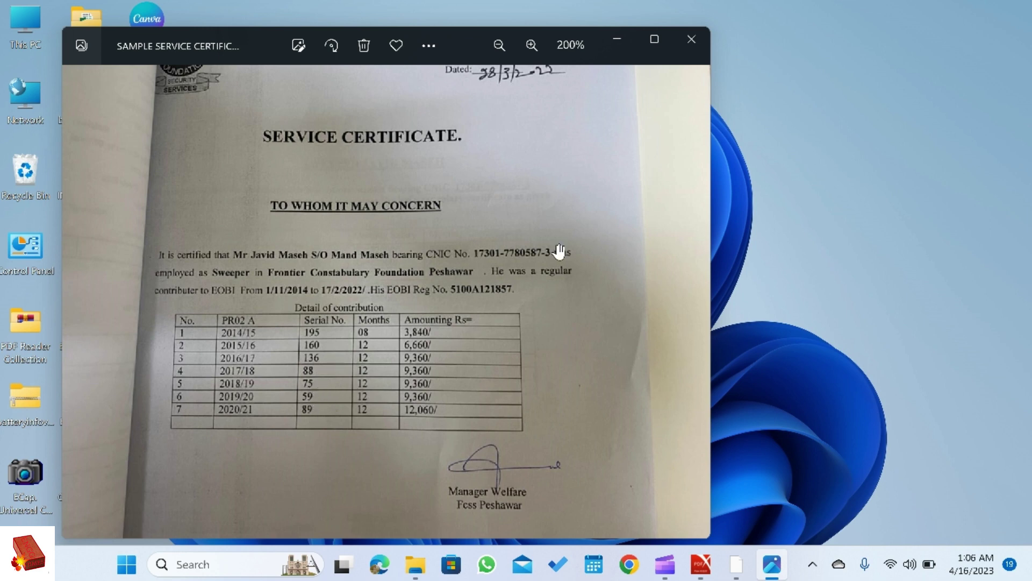
Switch from the certificate image to PR02A sample 3.xlsx and compare the employee lists and exit dates in the 2015-16, 2016-17 and 2017-18 worksheets
left_click(617, 40)
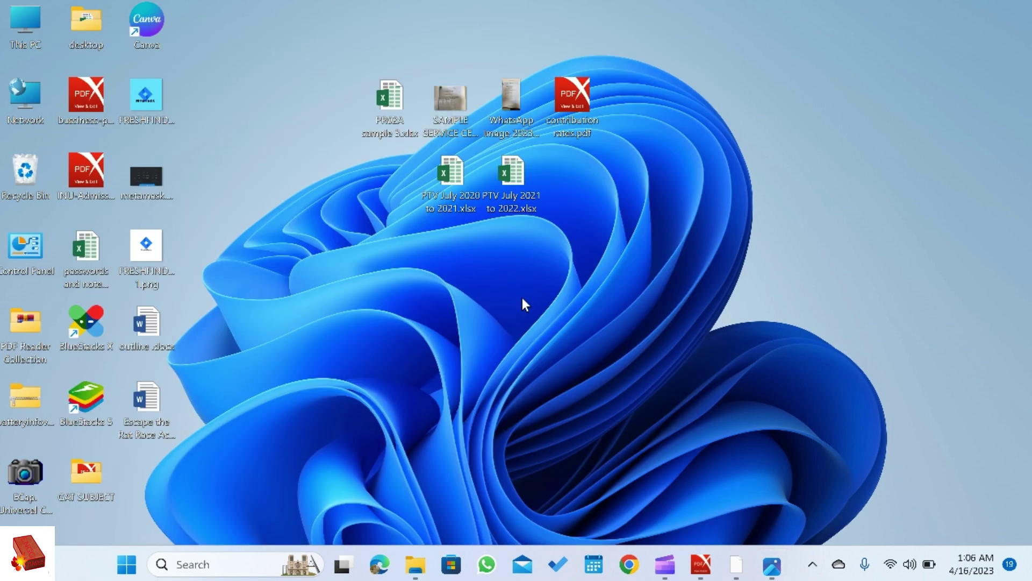
left_click(736, 564)
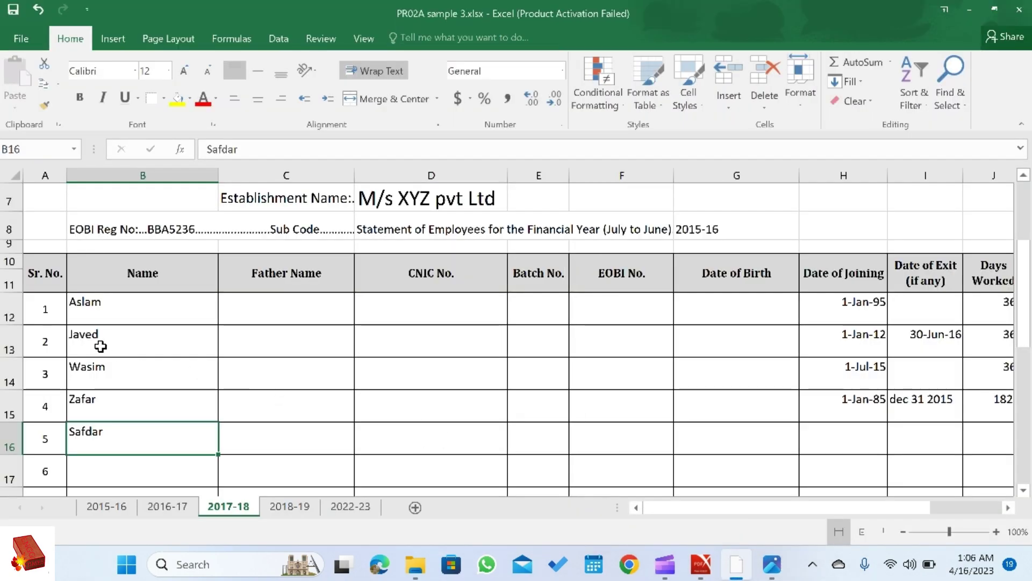
scroll(100, 346, "down", 1)
left_click(164, 507)
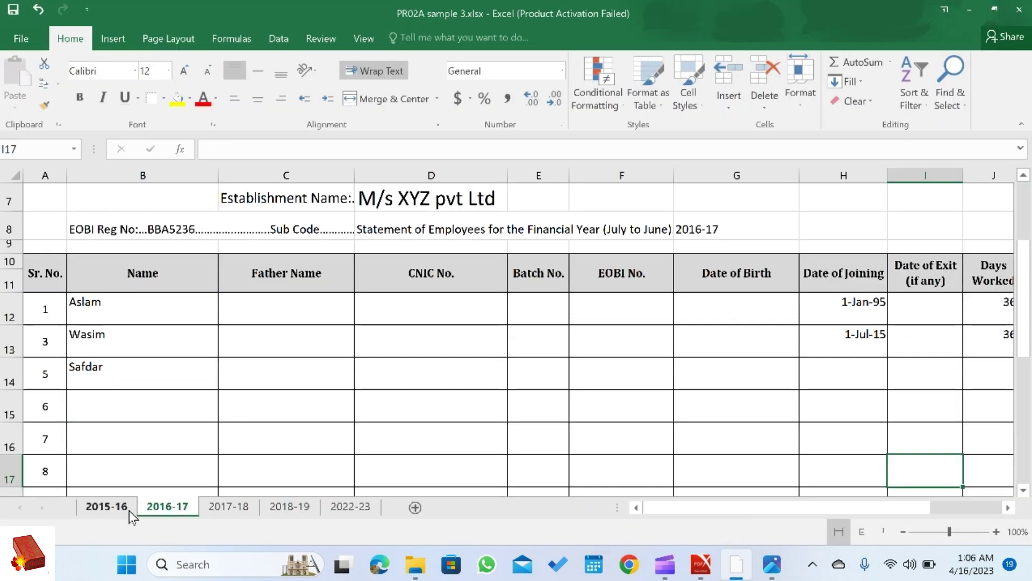
left_click(129, 510)
scroll(560, 410, "up", 3)
scroll(830, 387, "down", 1)
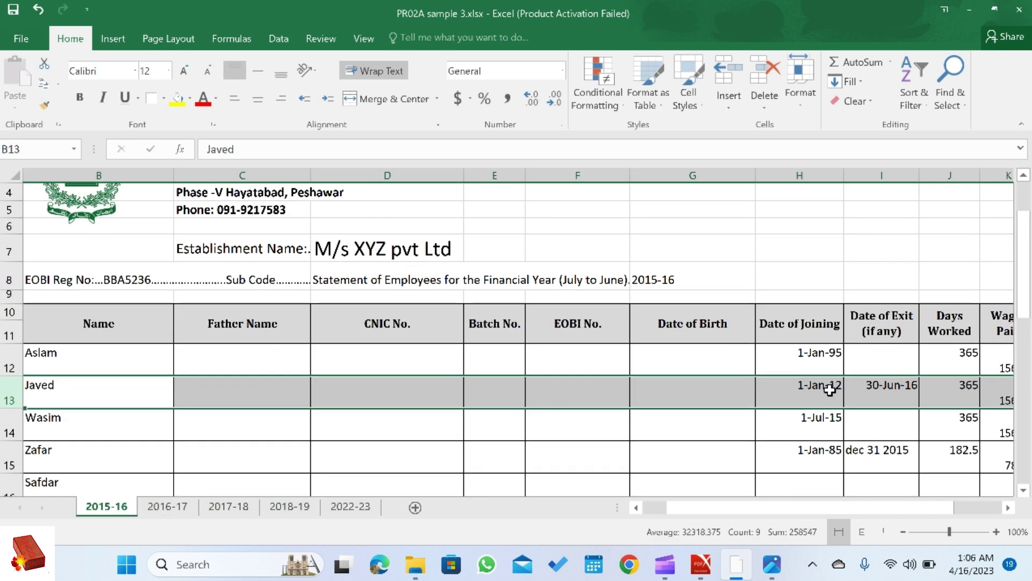
left_click(898, 397)
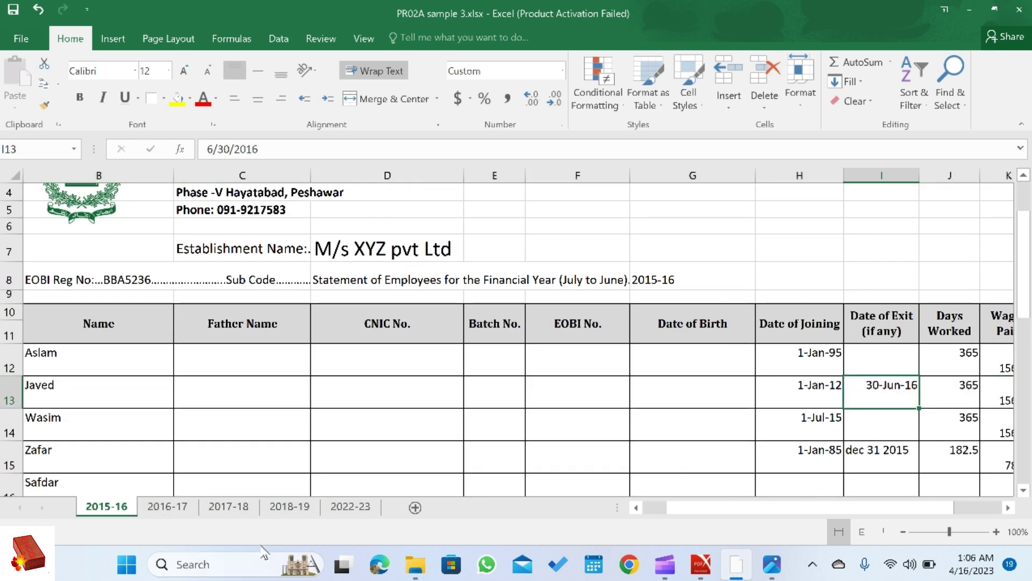
left_click(169, 508)
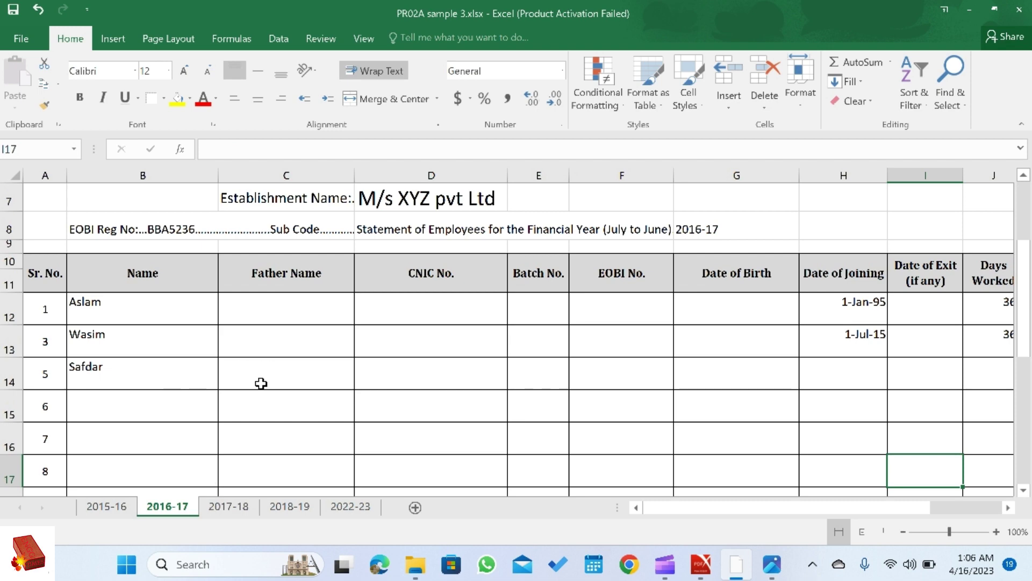
left_click(229, 508)
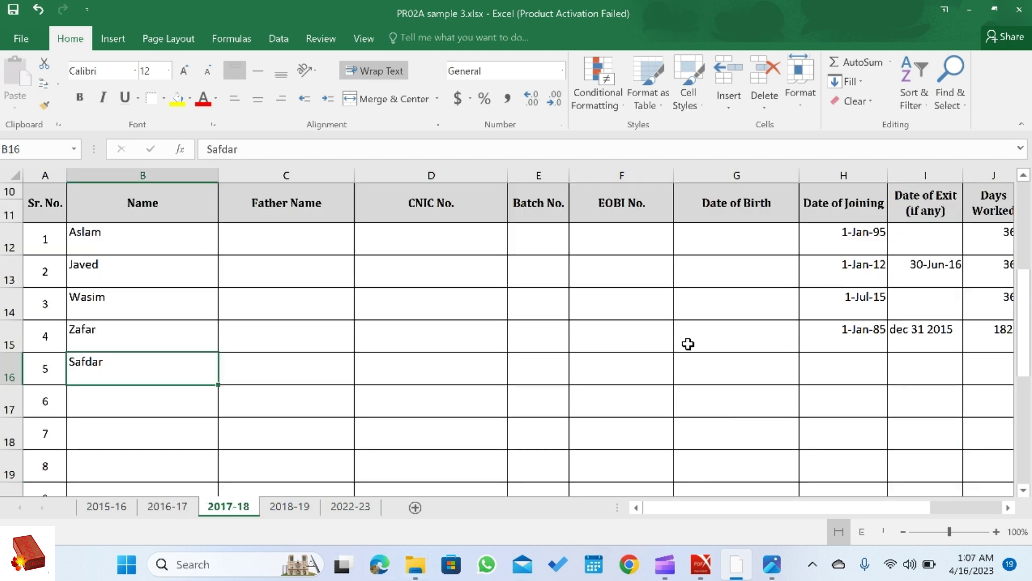
In row 13 of the 2017-18 worksheet, clear the joining and exit dates and enter jan 01, 2018 as the date of joining
scroll(634, 322, "up", 1)
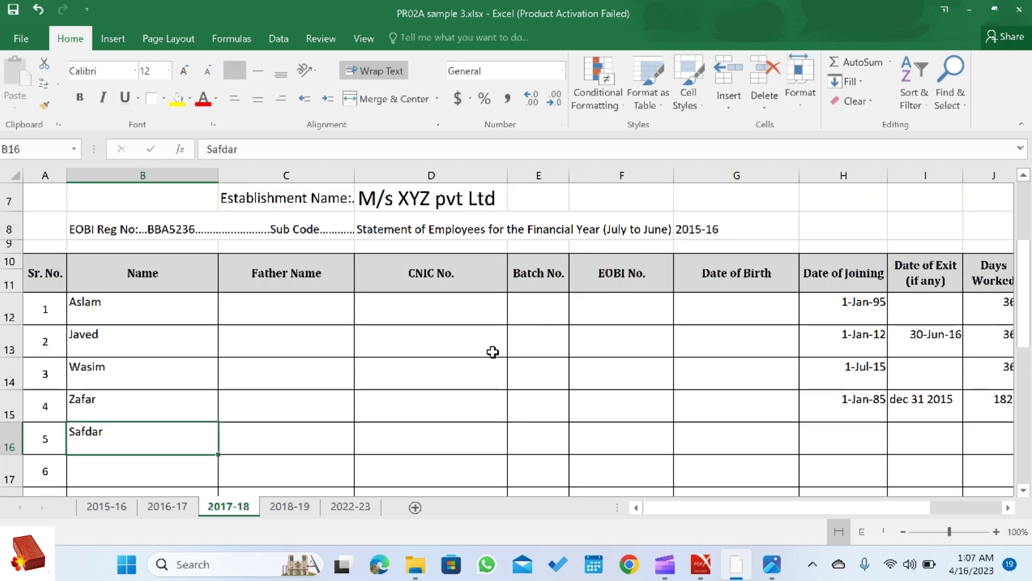
left_click(145, 342)
left_click_drag(876, 333, 908, 335)
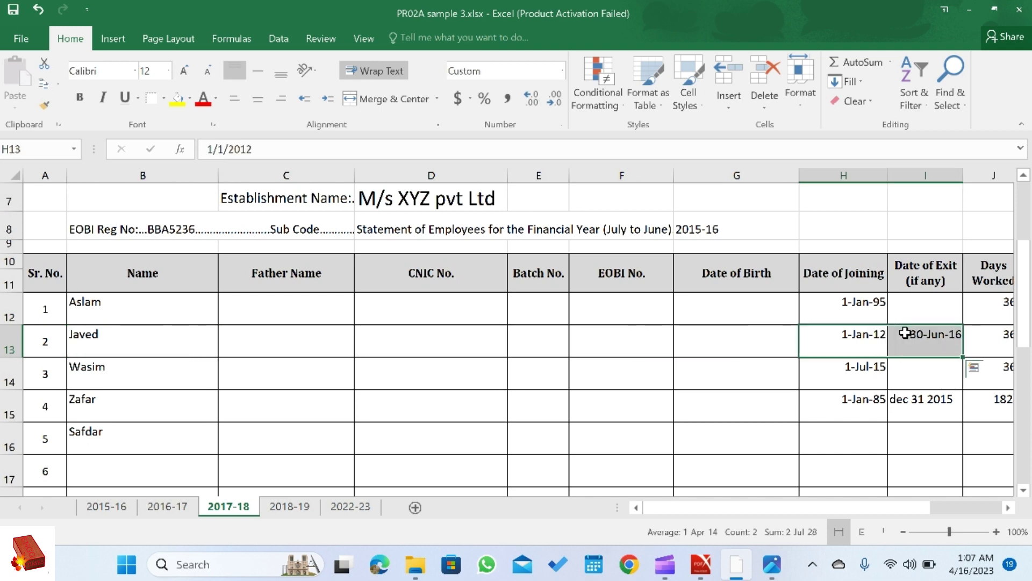
key("Delete")
left_click(847, 348)
type("jan")
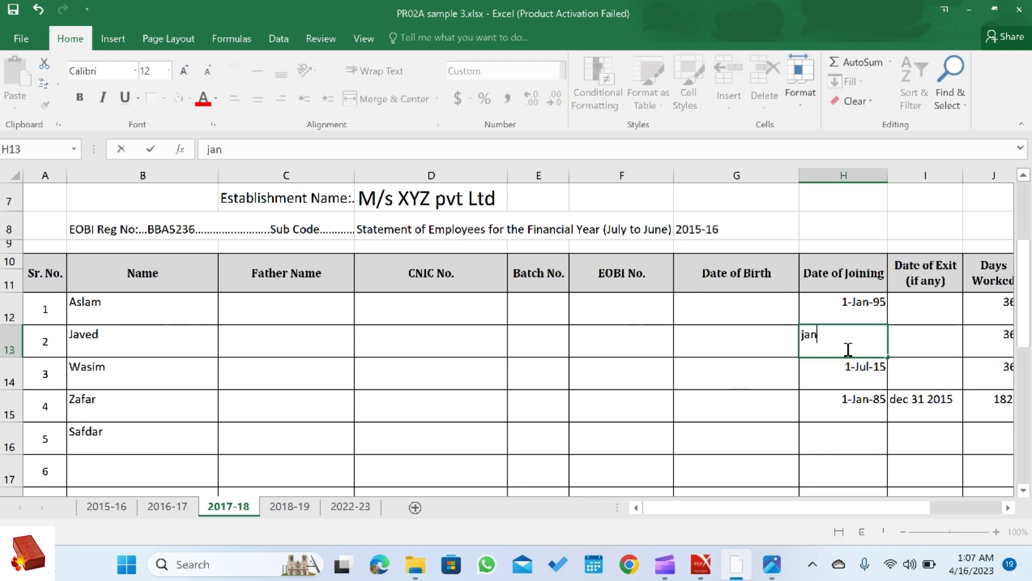
type(" 01, 2018")
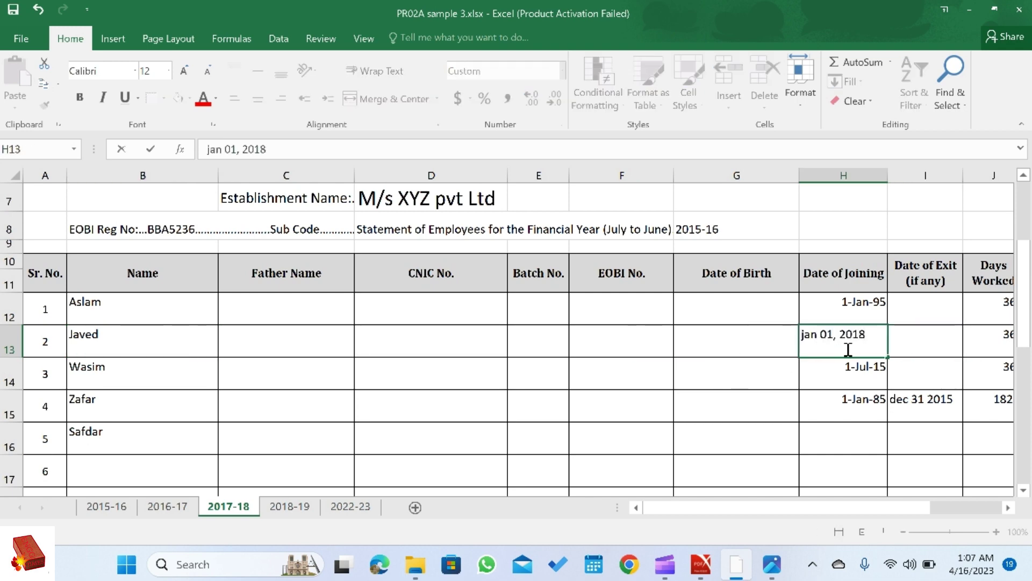
key("Tab")
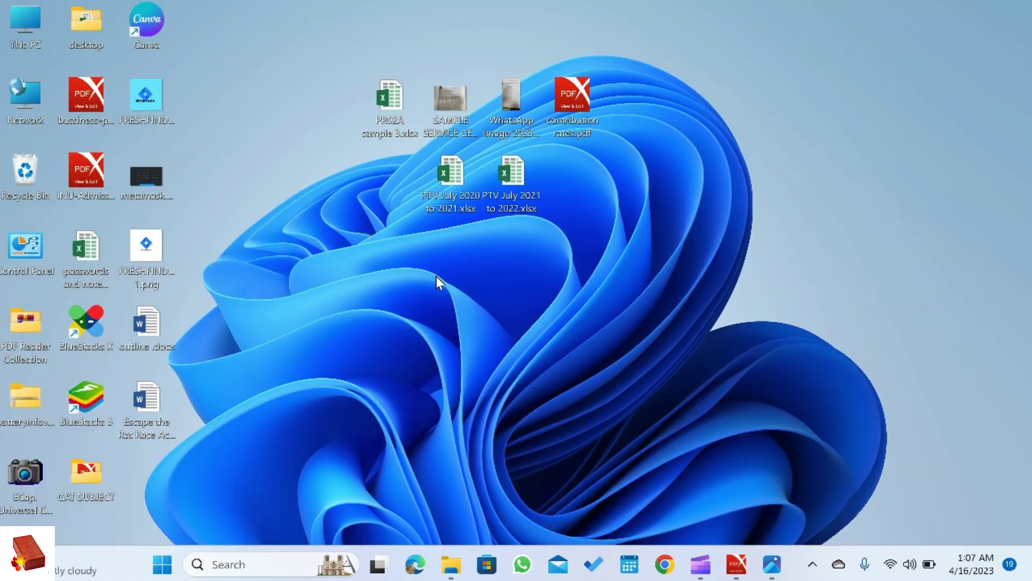
Open PTV July 2020 to 2021.xlsx from the desktop, dismiss the Office activation wizard and go to the top of the Total EOBI Members sheet
left_click(443, 189)
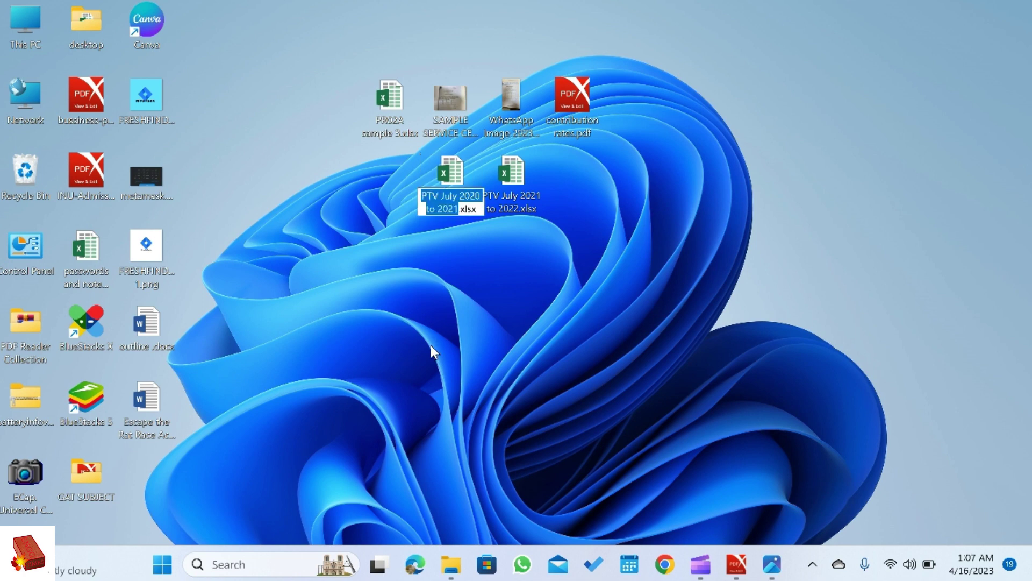
key("Return")
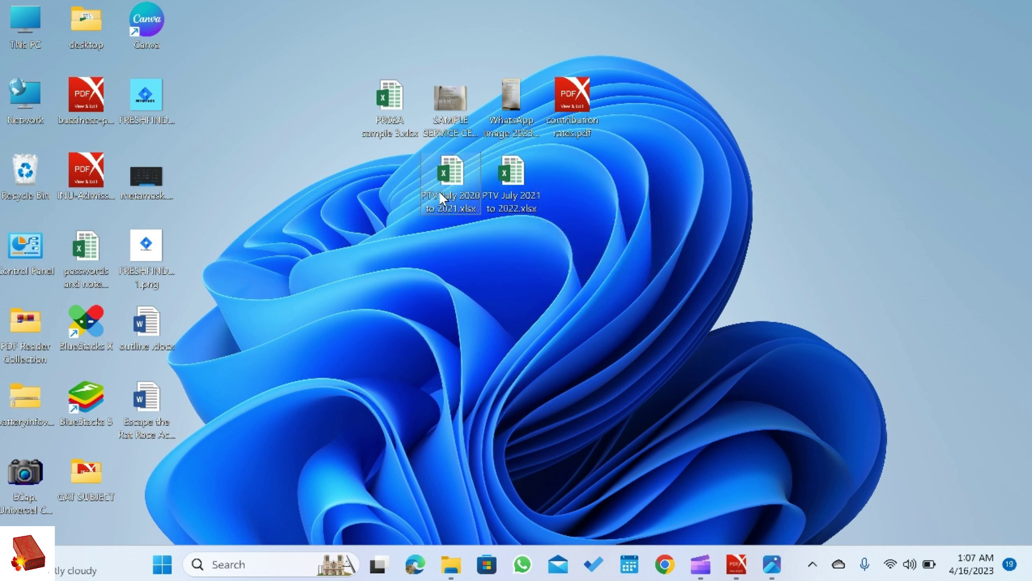
double_click(450, 182)
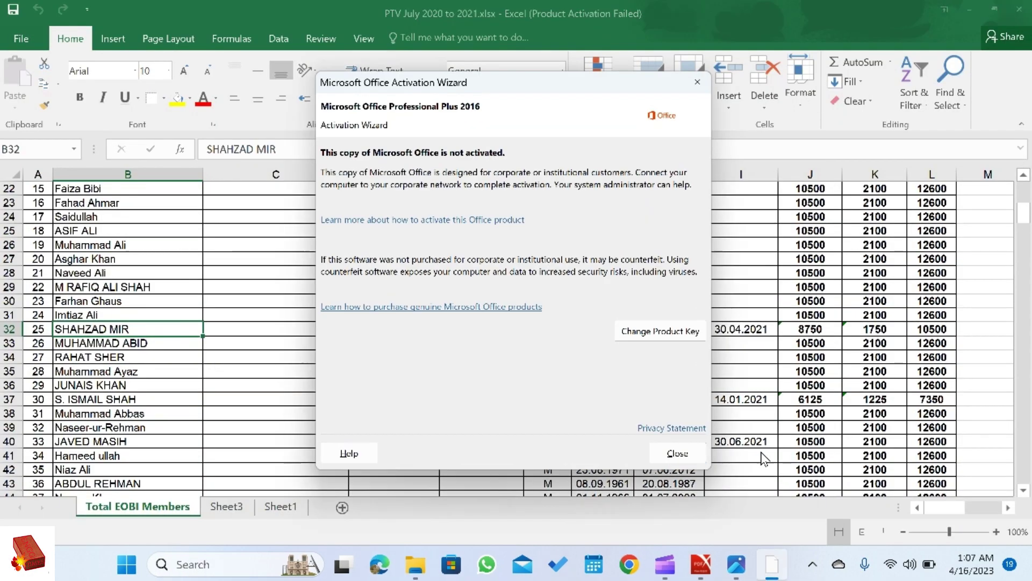
left_click(677, 453)
left_click_drag(1022, 213, 1022, 186)
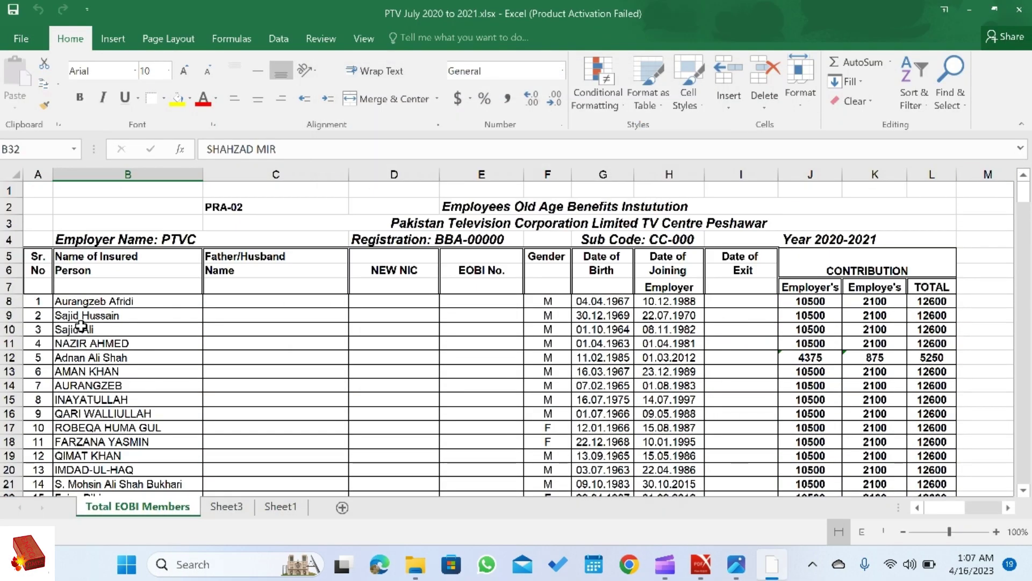
Examine the form's title and its gender, date of birth, date of joining and date of exit columns
left_click(464, 208)
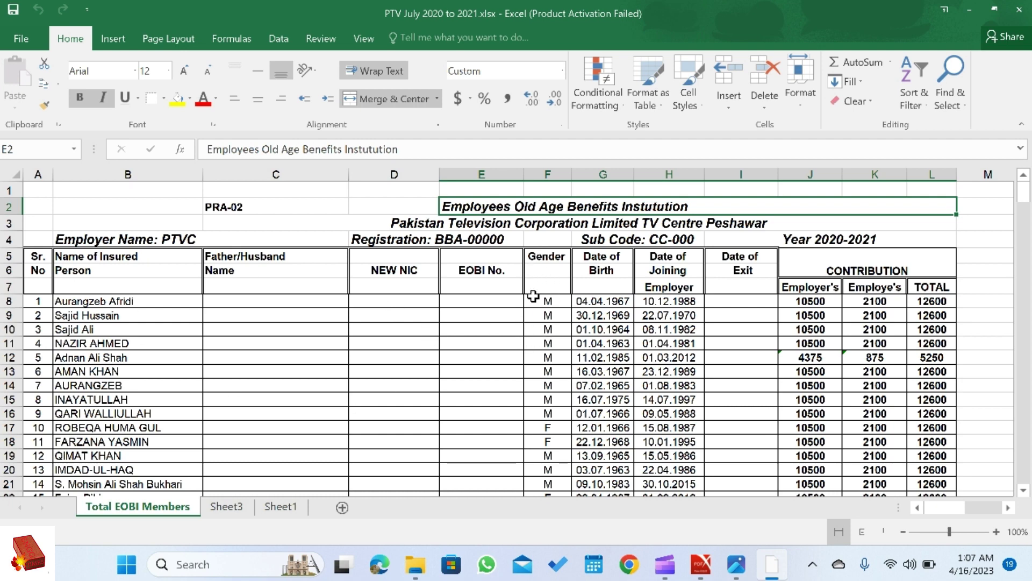
left_click(538, 243)
left_click(540, 257)
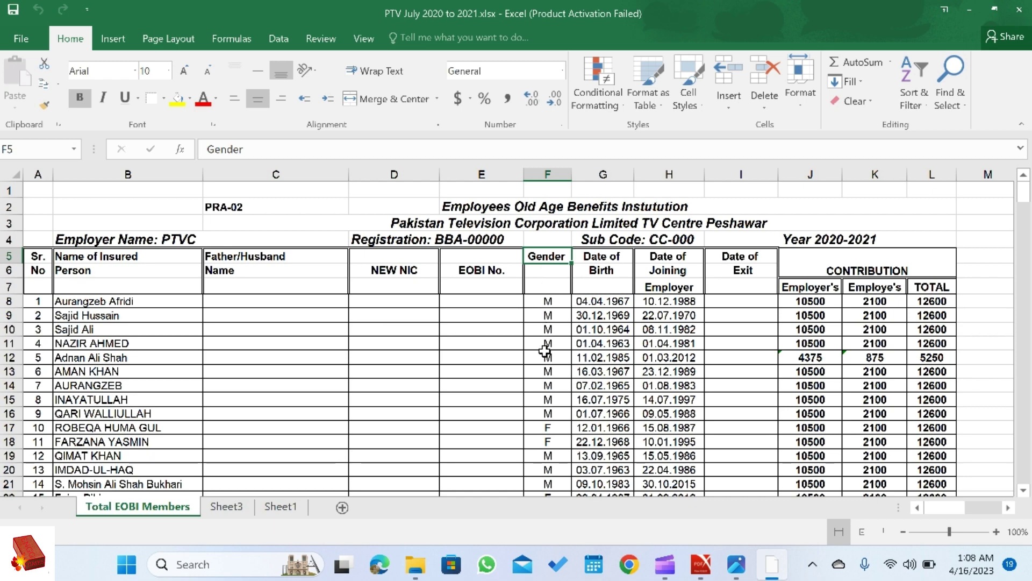
scroll(562, 350, "down", 1)
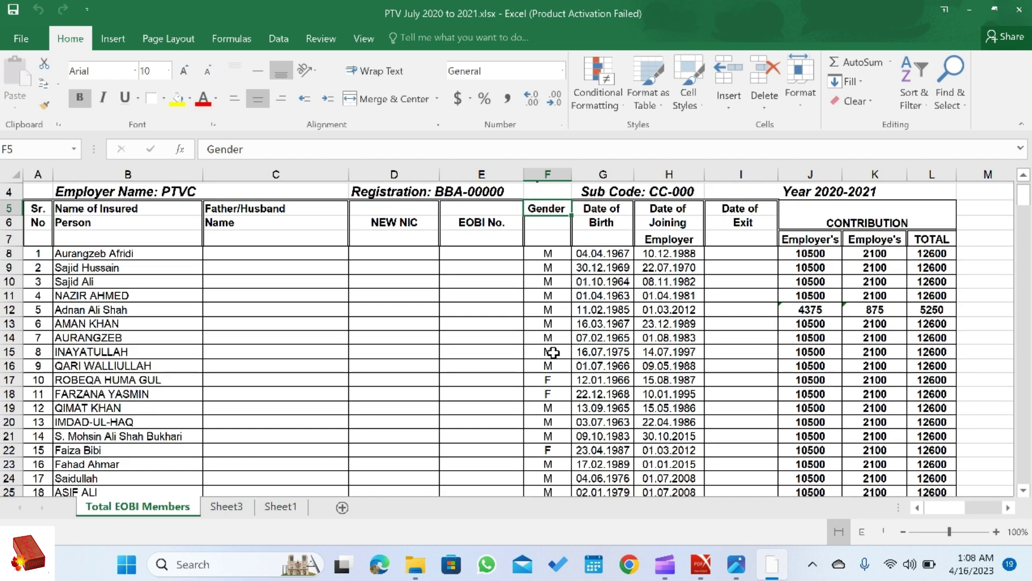
left_click(551, 379)
left_click(550, 365)
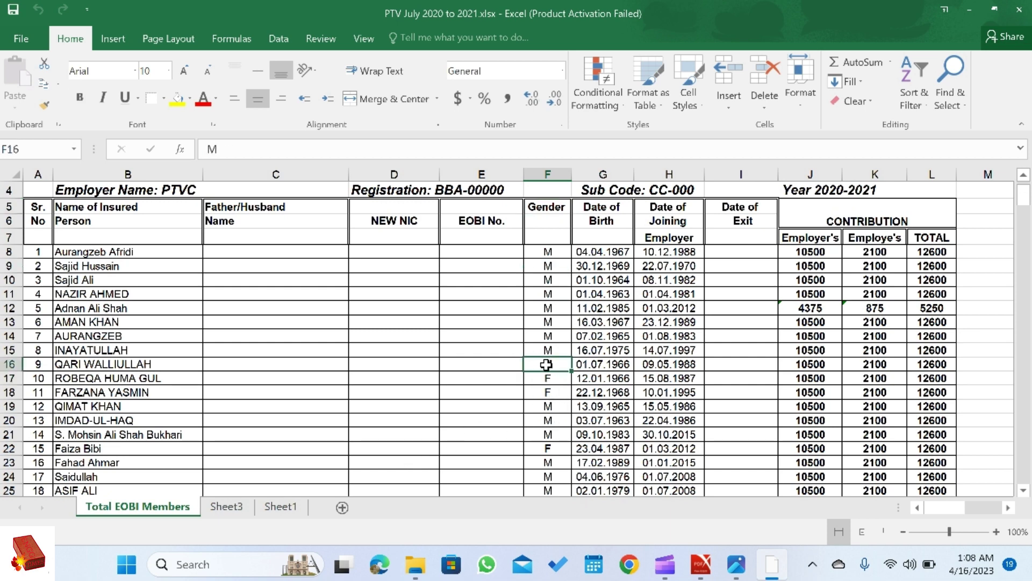
scroll(546, 365, "up", 3)
left_click(602, 303)
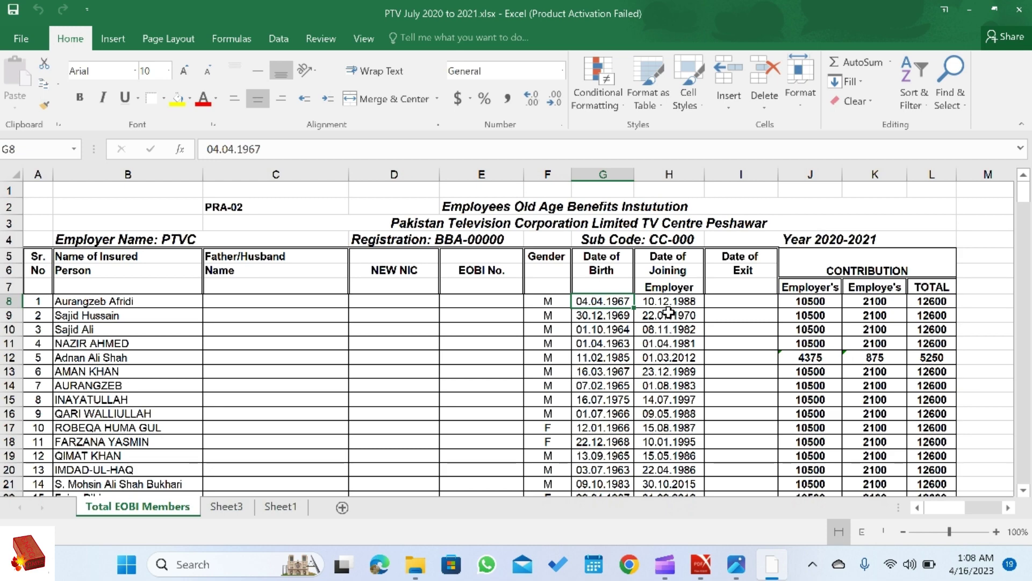
left_click(668, 313)
left_click(739, 302)
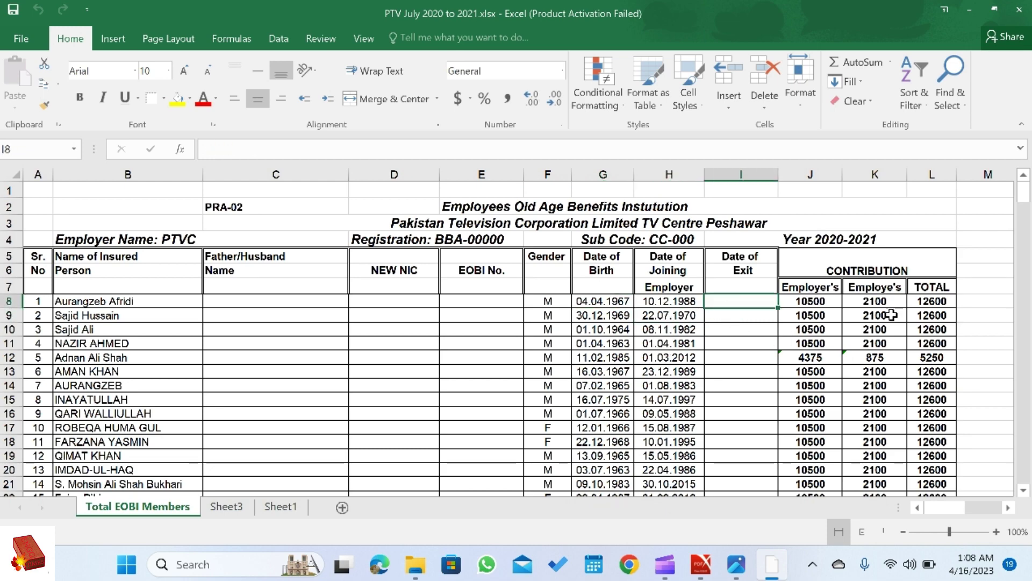
Select the Gender column and review each field of an employee record, from name and father/husband name to date of exit
scroll(271, 401, "down", 3)
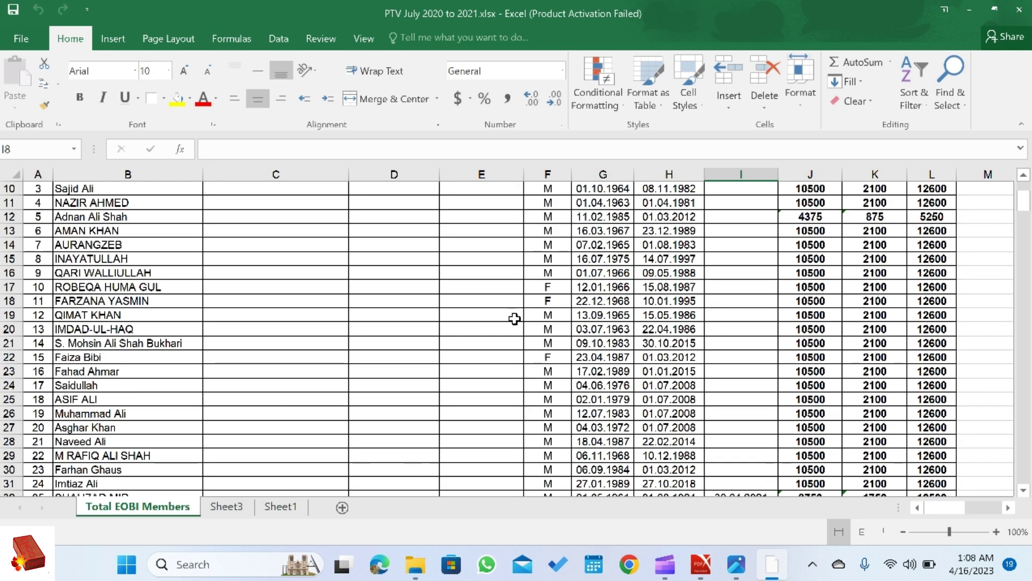
scroll(514, 319, "up", 2)
left_click(528, 189)
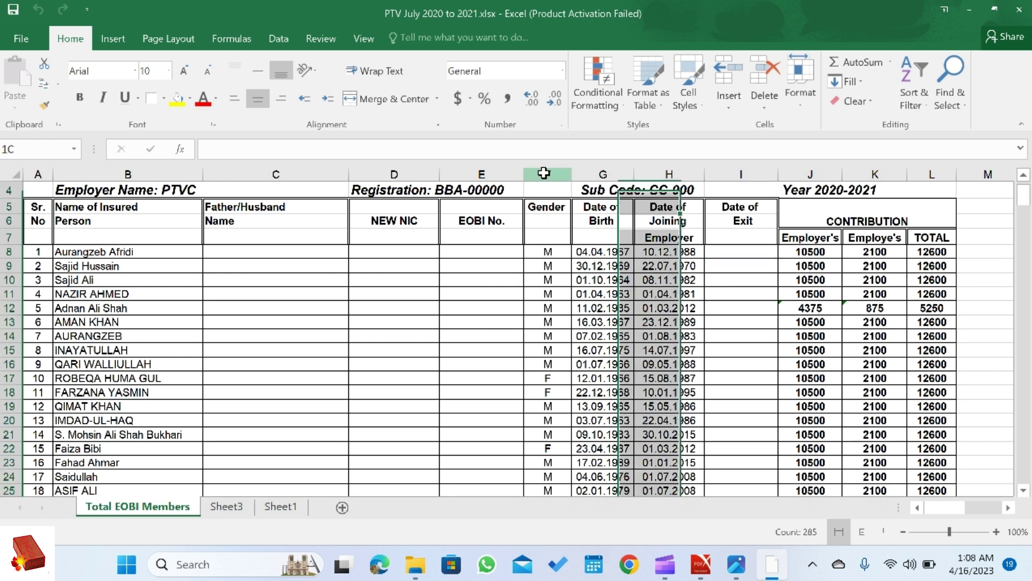
key("ctrl+shift+Down")
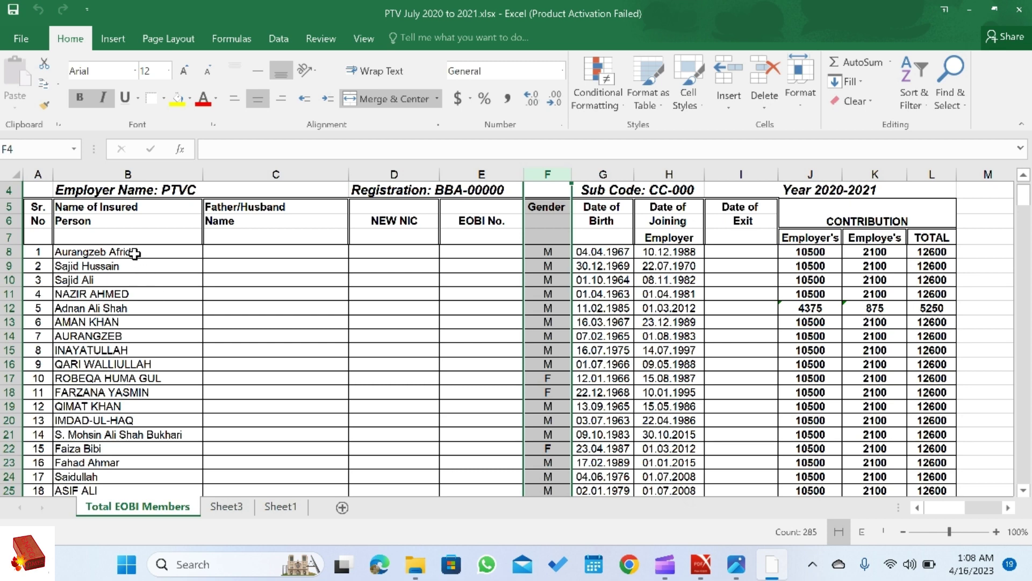
left_click(113, 252)
left_click(285, 266)
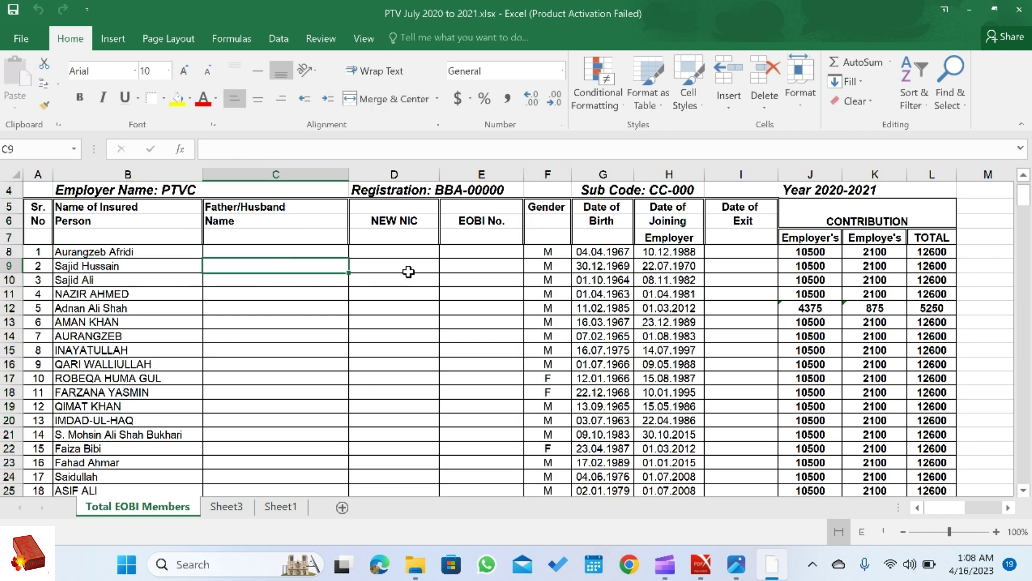
left_click(409, 267)
left_click(486, 267)
left_click(548, 267)
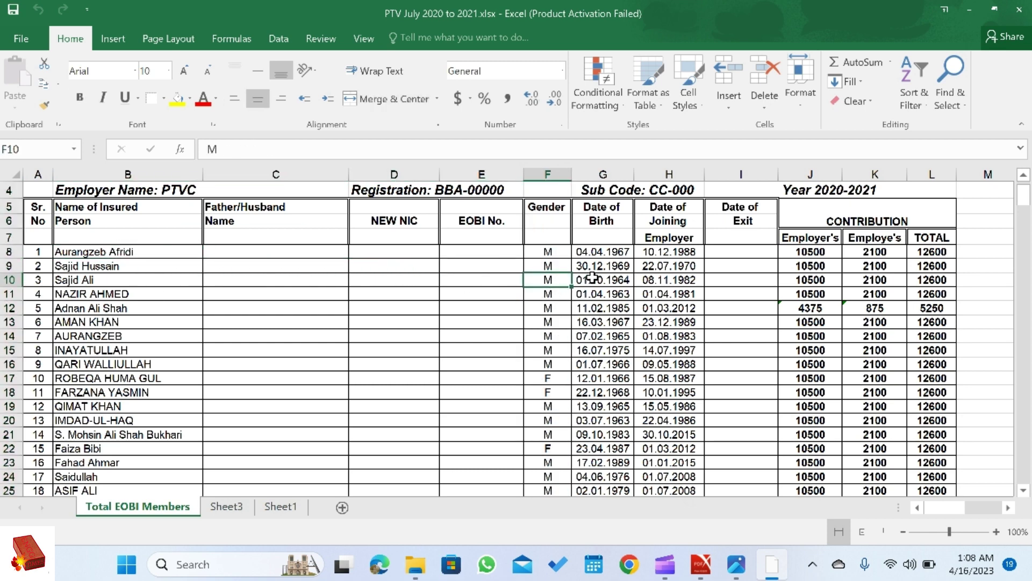
left_click(597, 281)
left_click(666, 266)
left_click(729, 268)
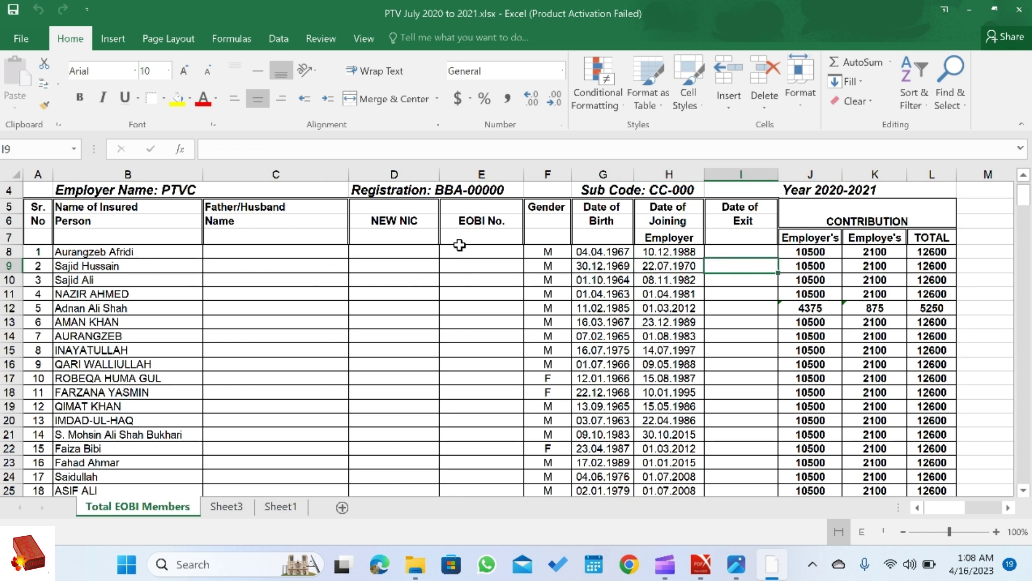
Check the gender entry of the employee in row 17 against the name, and look through the member list's birth, joining and exit dates
left_click(547, 175)
left_click(94, 380)
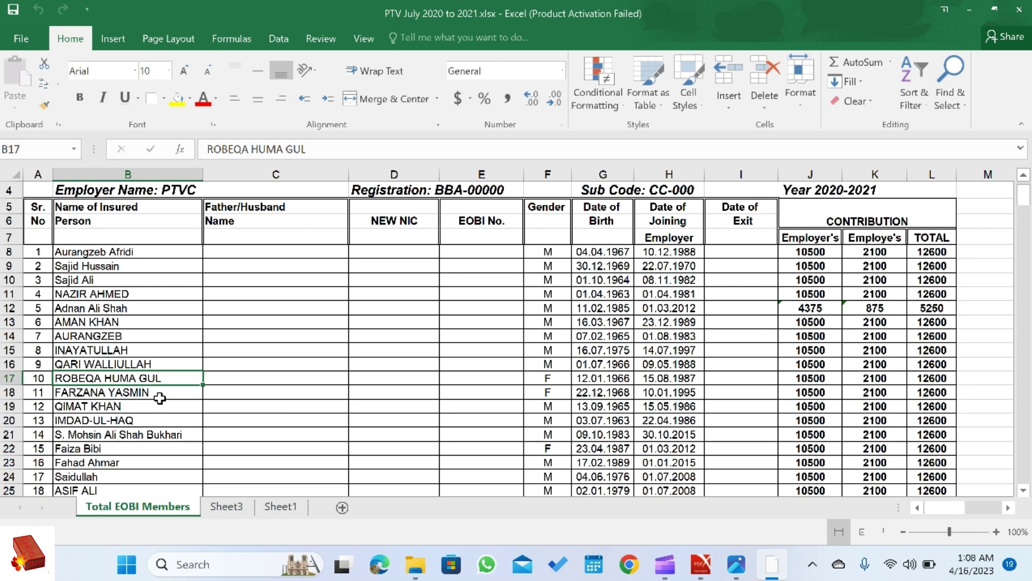
left_click(536, 370)
left_click(145, 379)
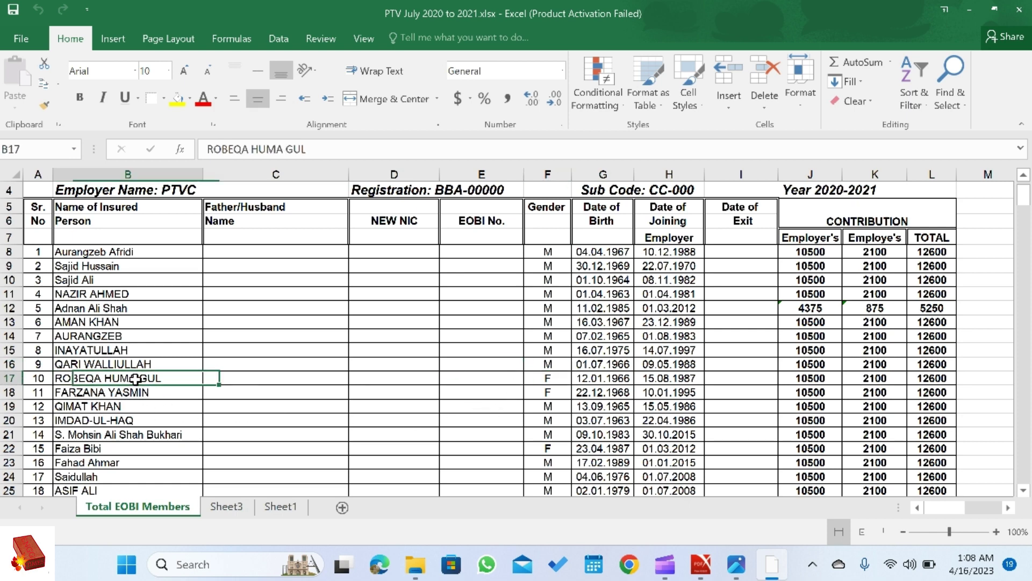
left_click(605, 267)
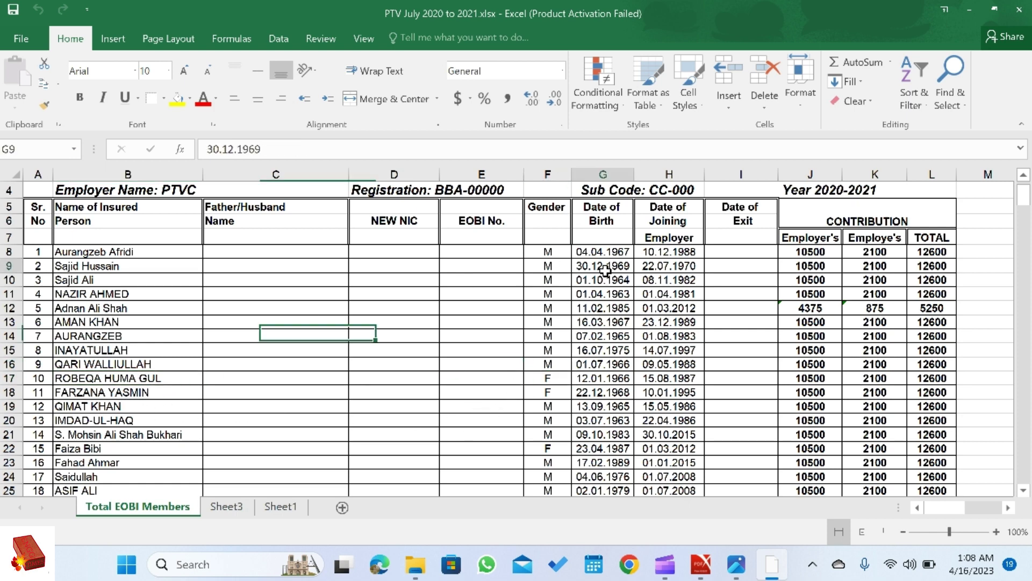
left_click(662, 281)
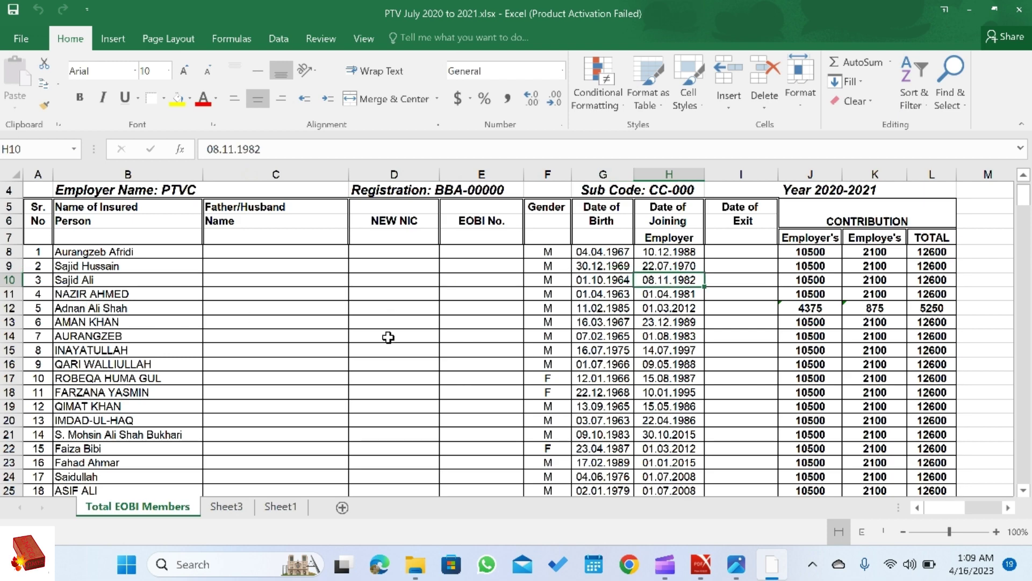
scroll(524, 307, "down", 1)
scroll(524, 306, "down", 1)
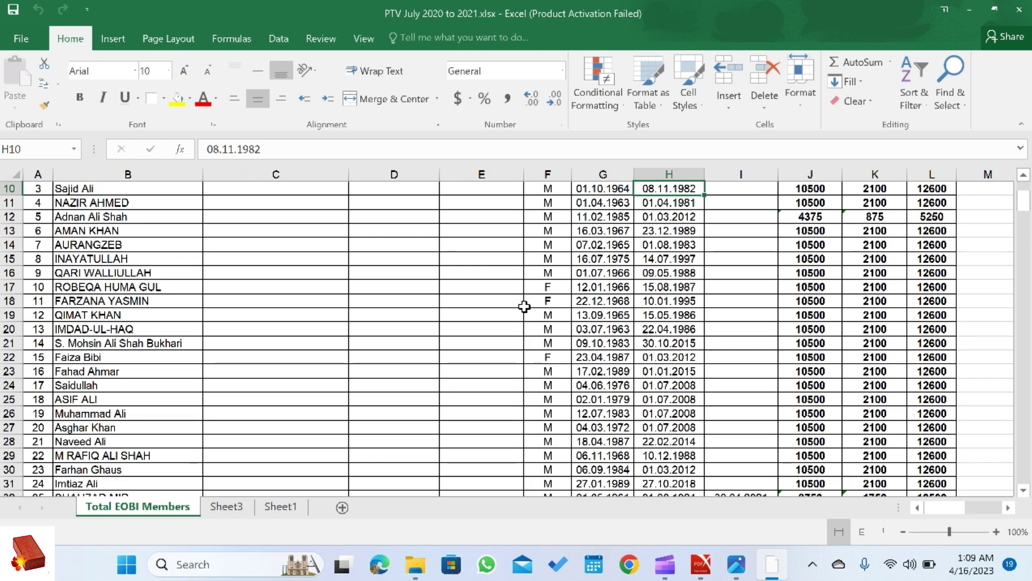
scroll(525, 306, "up", 3)
scroll(240, 298, "down", 6)
scroll(145, 270, "up", 6)
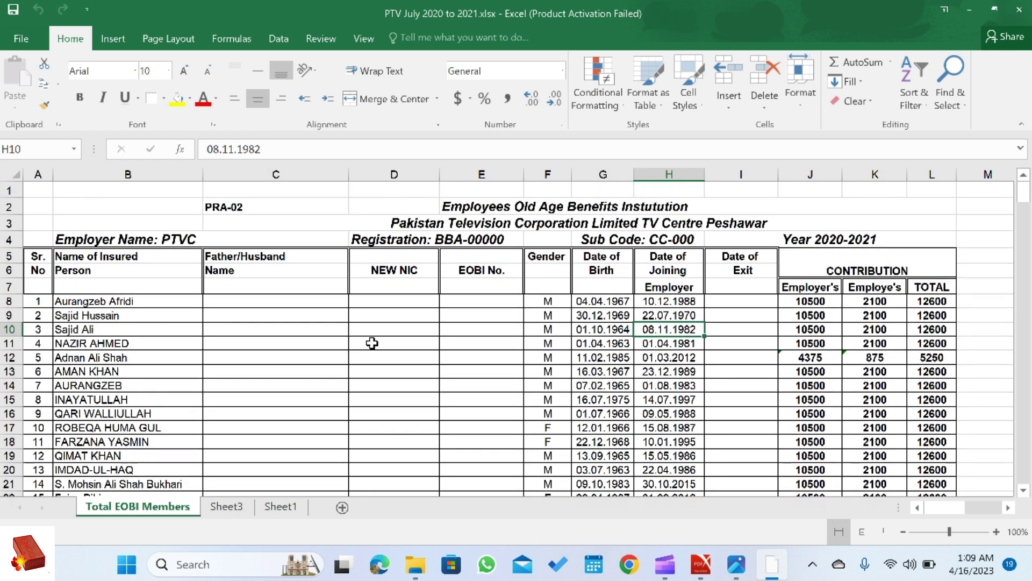
scroll(285, 356, "down", 7)
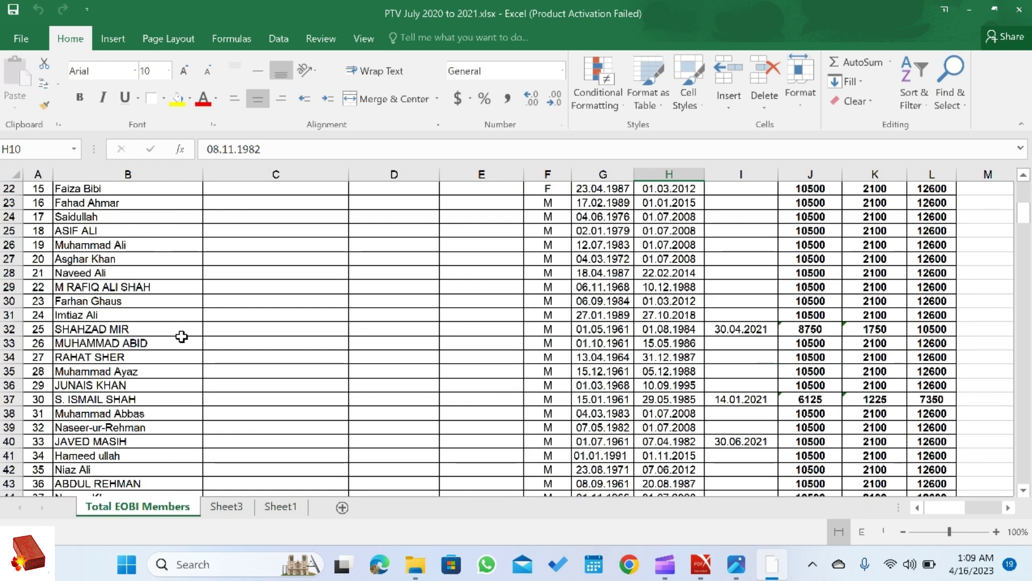
Look through the filled exit dates in the Date of Exit column from row 32 down to row 85
left_click(717, 330)
left_click(717, 399)
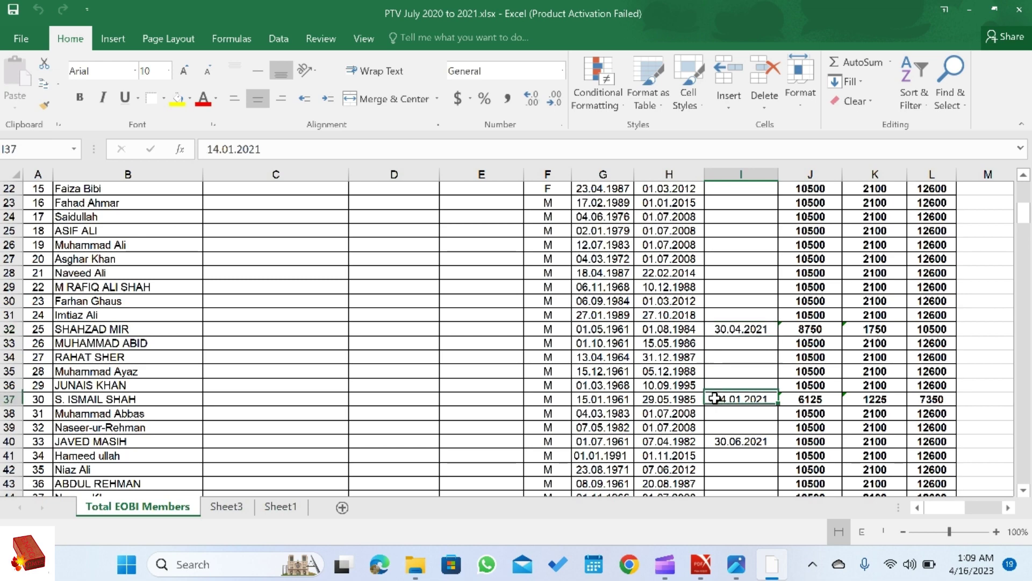
left_click(715, 441)
scroll(715, 441, "down", 6)
left_click(737, 347)
scroll(737, 347, "down", 6)
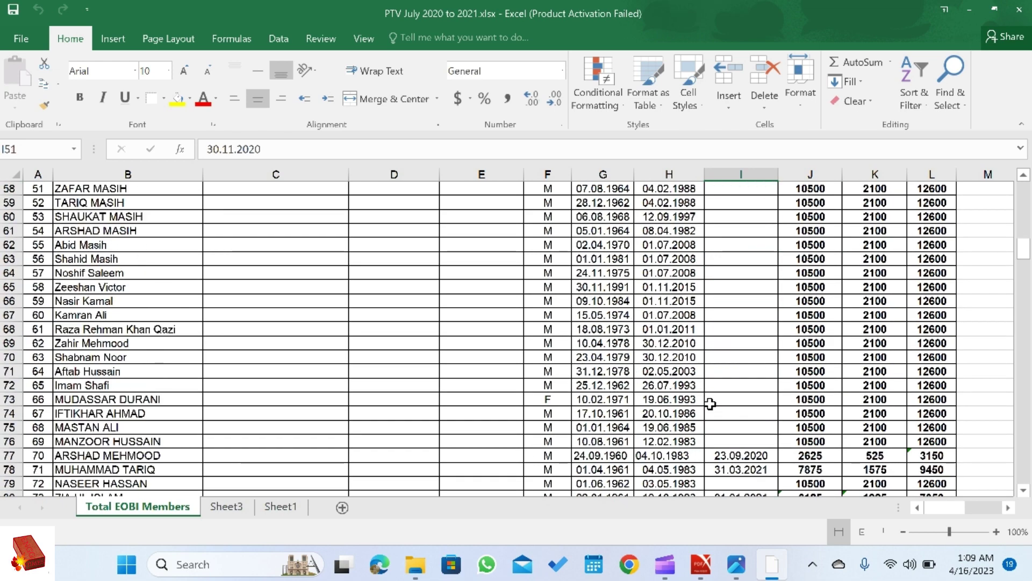
left_click(718, 454)
left_click(711, 475)
scroll(711, 475, "down", 3)
left_click(699, 371)
left_click(707, 414)
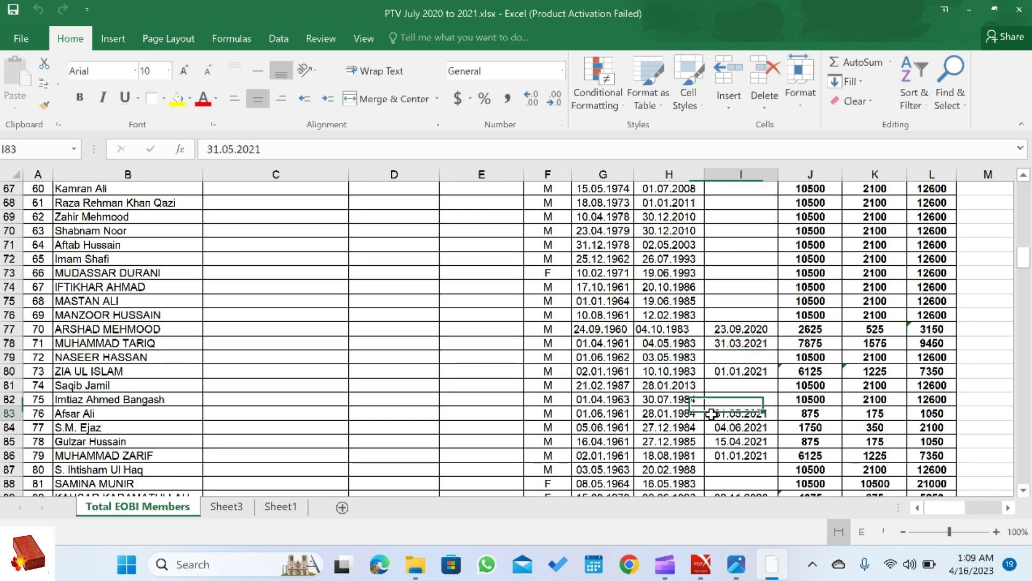
left_click(711, 429)
left_click(712, 446)
Copy the employee name in B85 and look through the rest of the member list down to the signature block
left_click(86, 443)
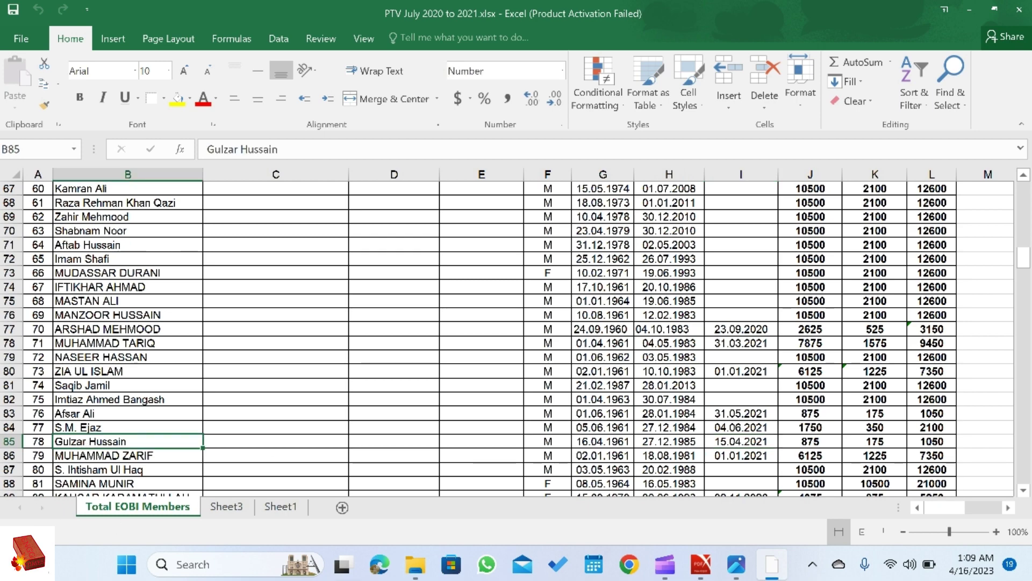
key("ctrl+c")
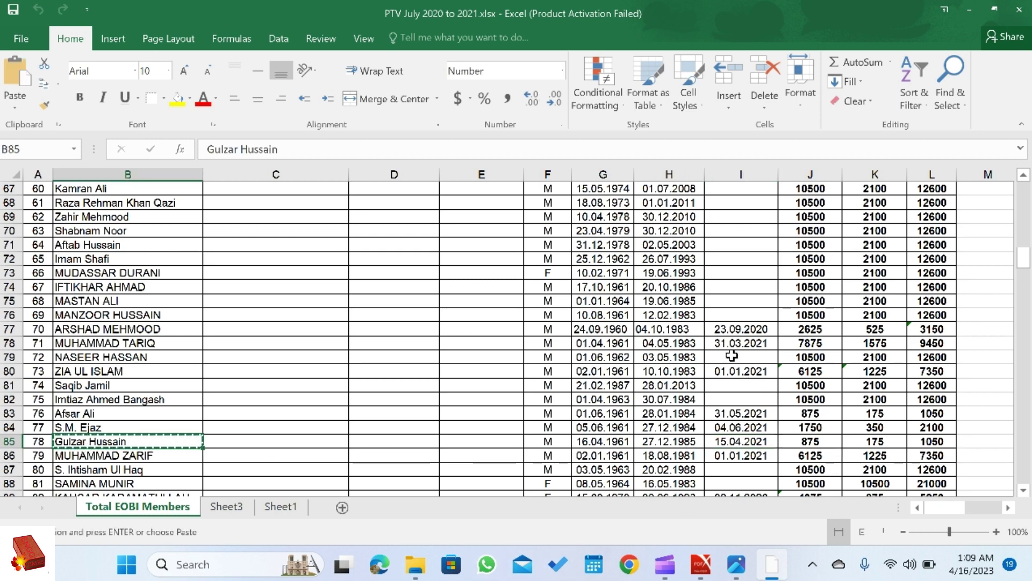
scroll(734, 317, "down", 20)
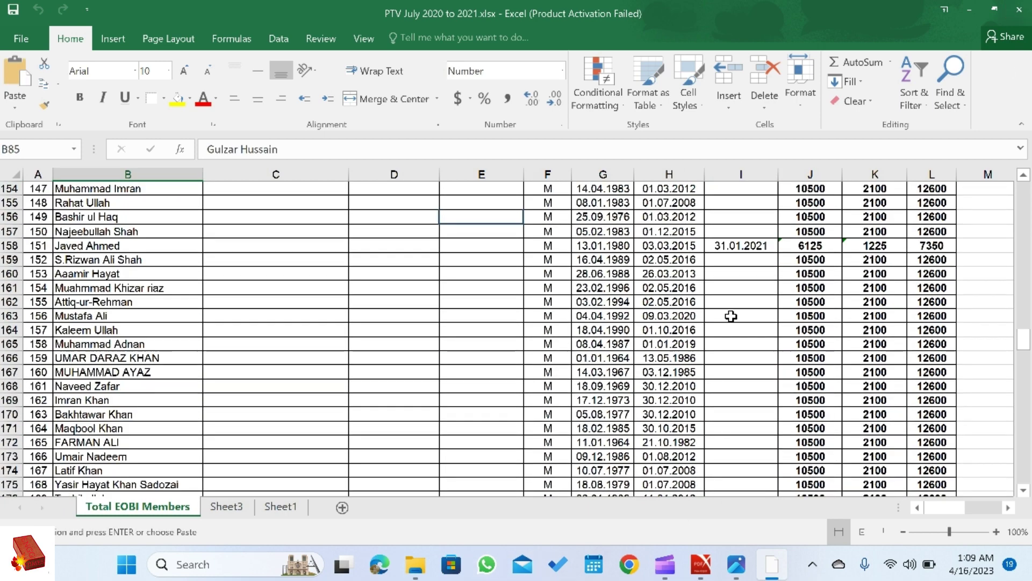
scroll(730, 311, "down", 20)
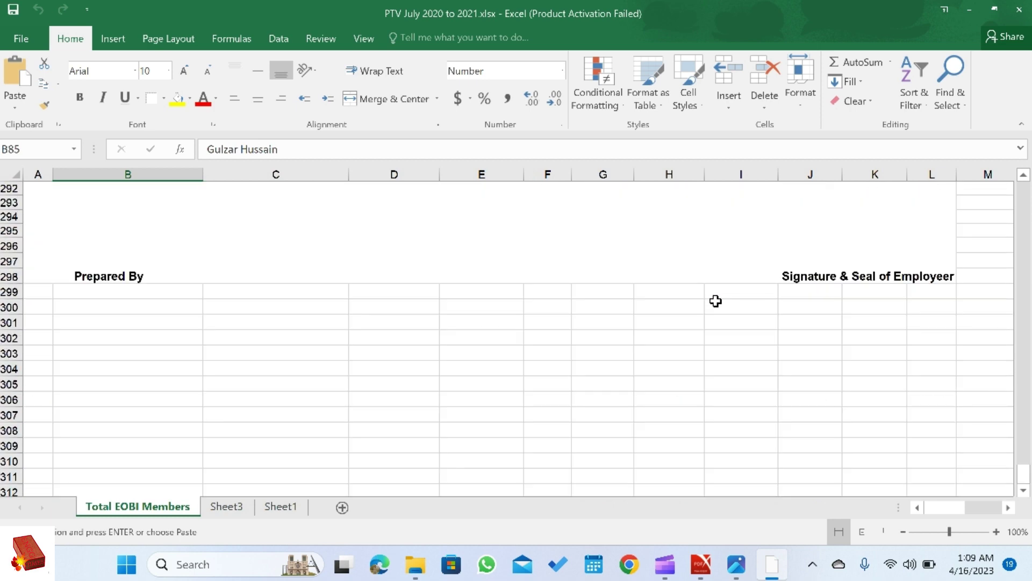
scroll(717, 300, "up", 3)
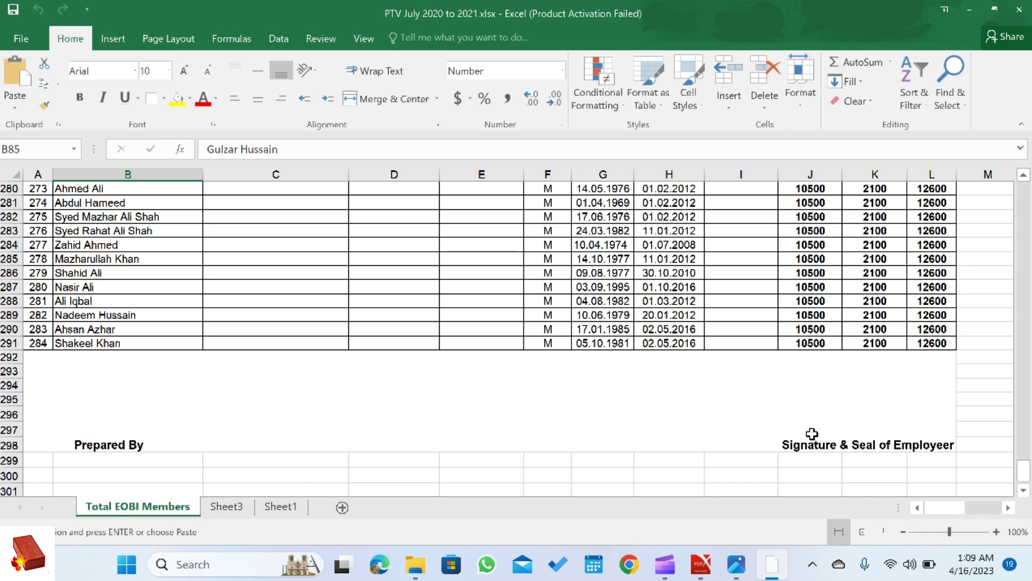
Close the 2020-21 workbook, open PTV July 2021 to 2022.xlsx from the desktop and dismiss the Office activation wizard
left_click(1021, 9)
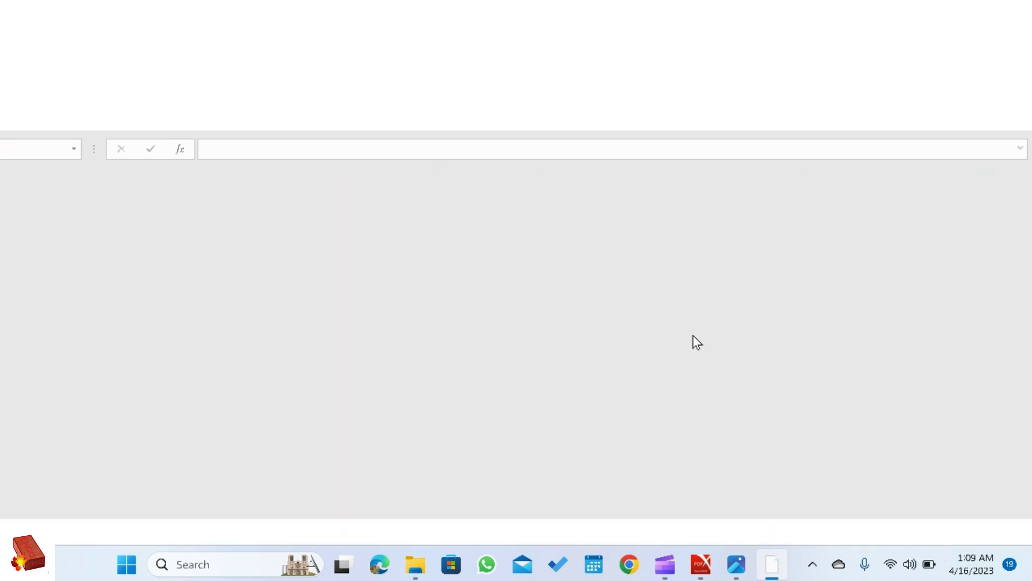
left_click(525, 203)
key("F2")
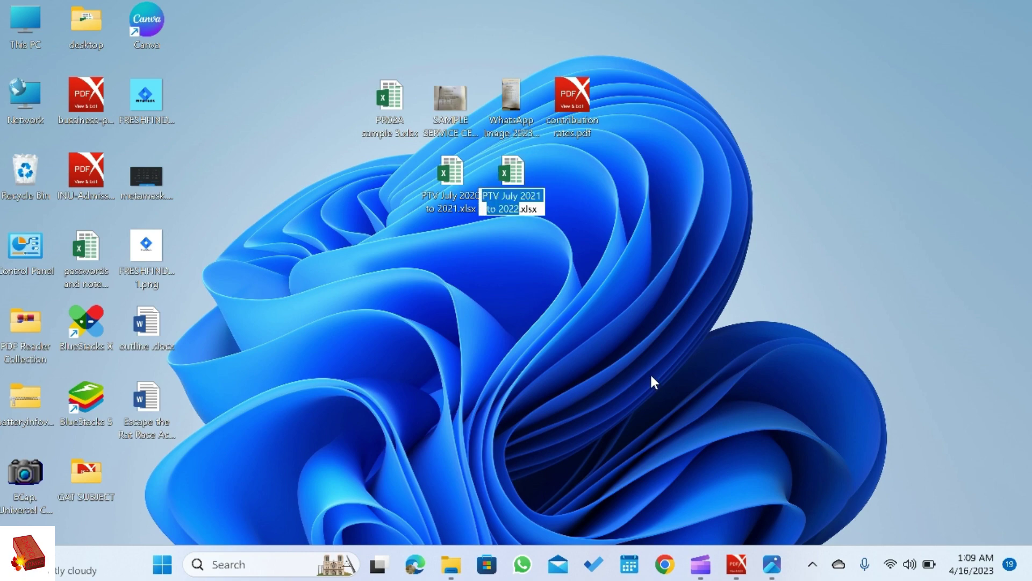
key("Escape")
double_click(522, 186)
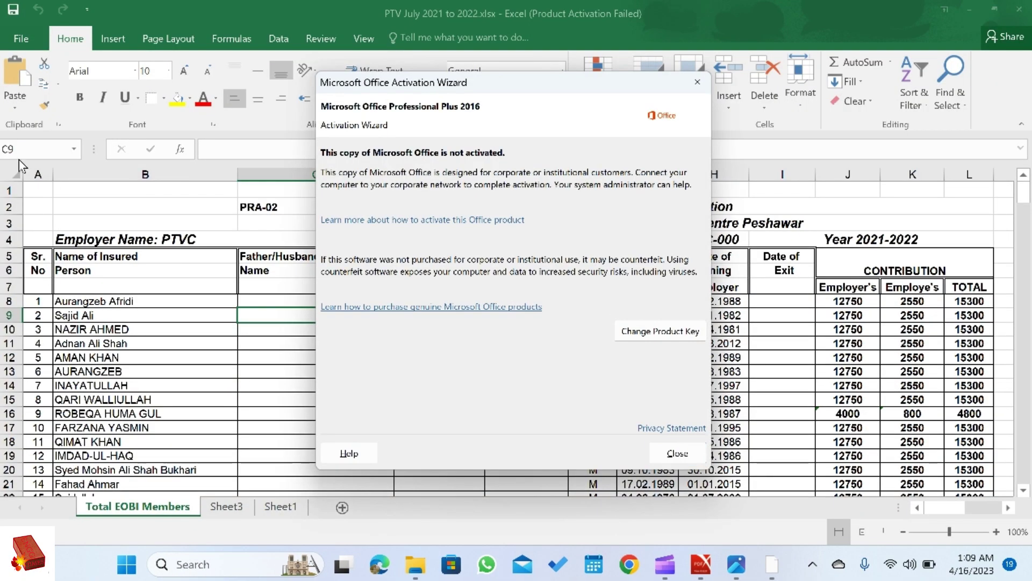
left_click(674, 513)
Select the whole Total EOBI Members sheet, search it for the copied employee name and close the search
left_click(13, 172)
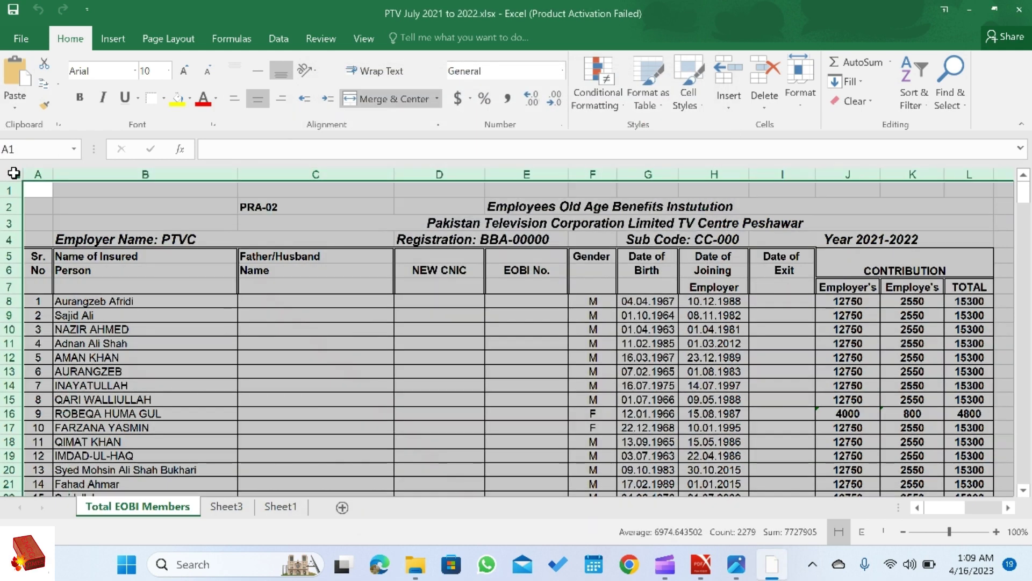
key("ctrl+f")
key("ctrl+v")
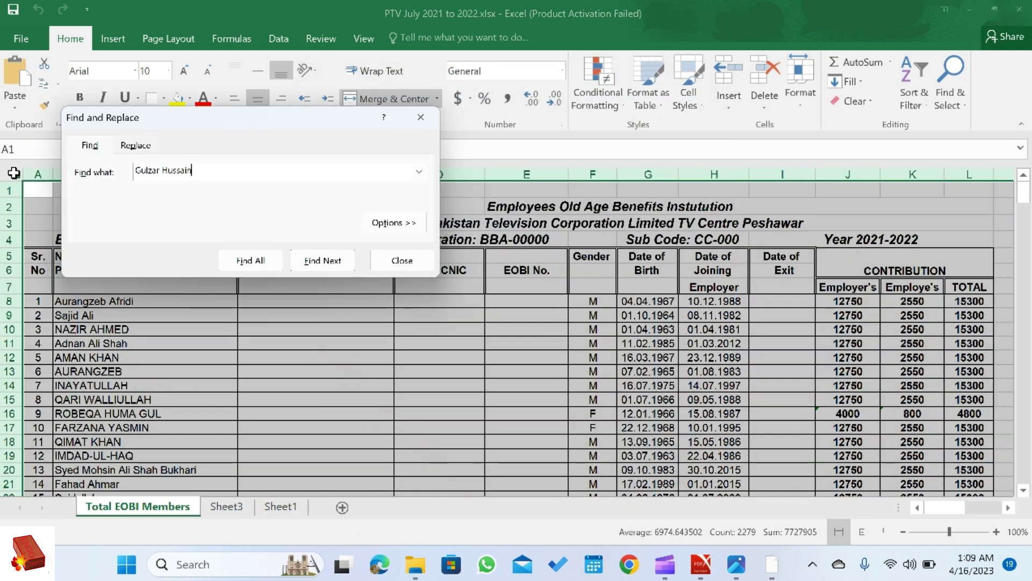
left_click(323, 260)
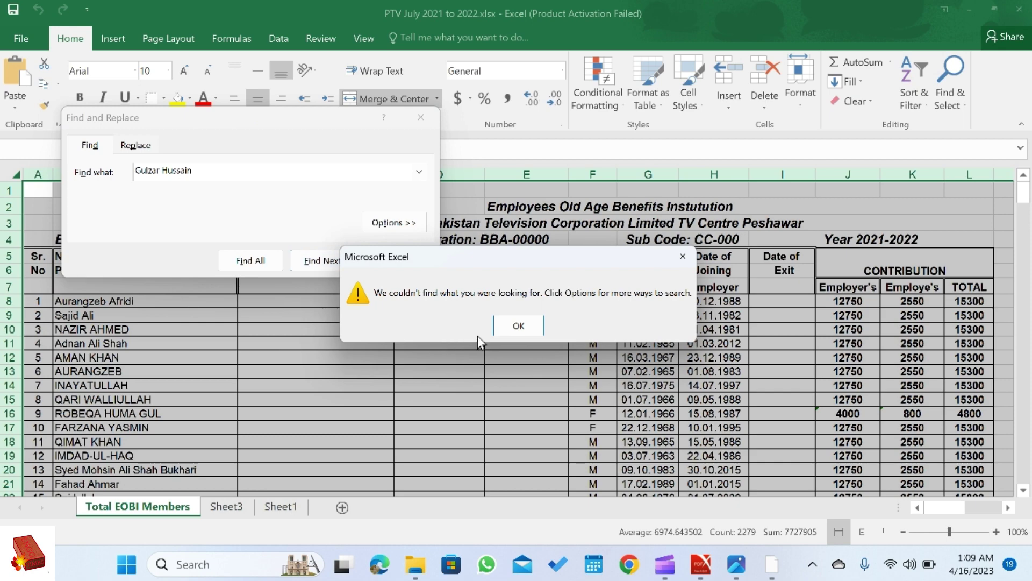
left_click(503, 330)
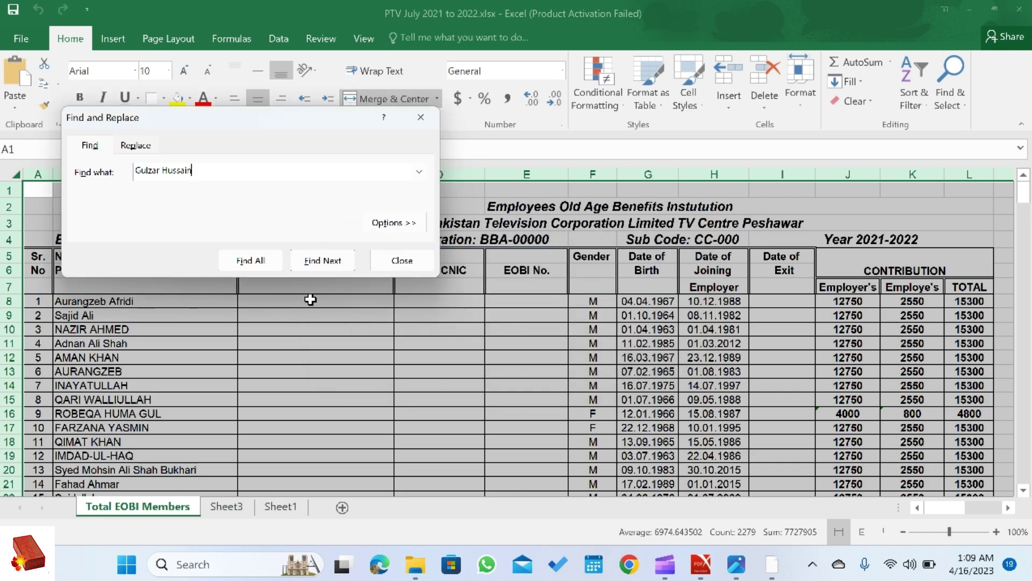
left_click(392, 261)
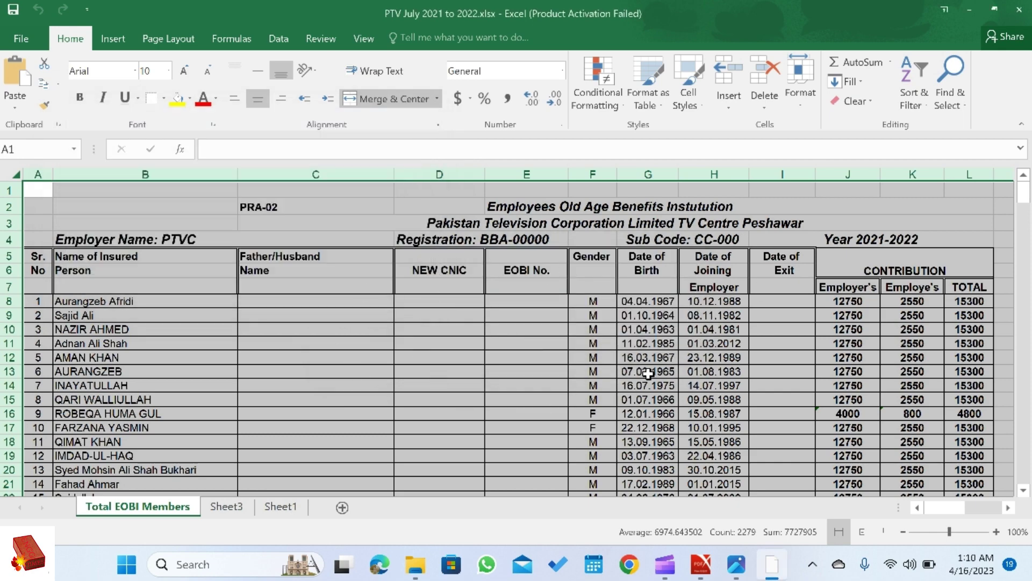
Look through the 2021-22 member list's exit dates and contributions, including the new employees' joining dates in the last rows
scroll(648, 372, "down", 20)
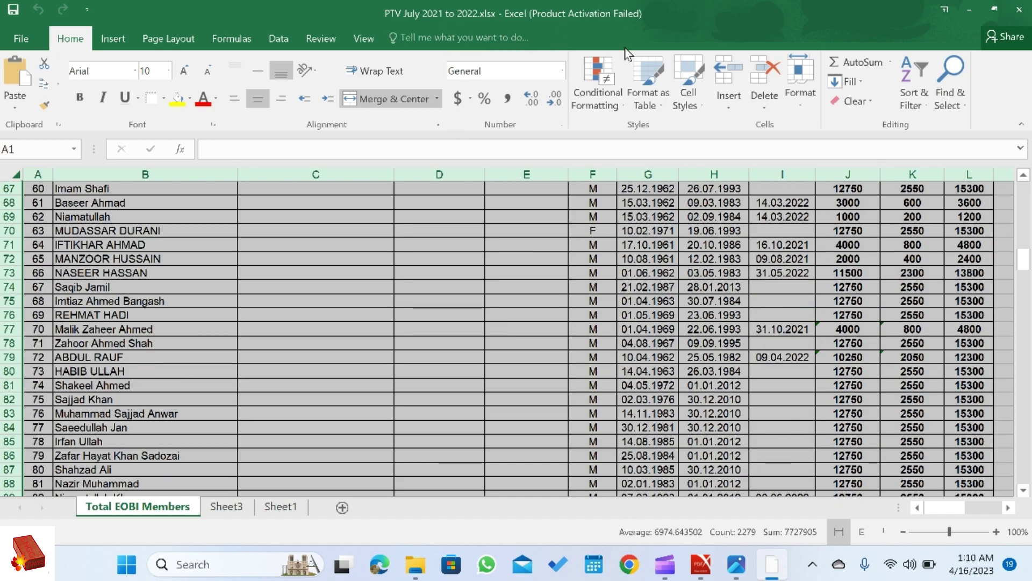
scroll(431, 269, "down", 20)
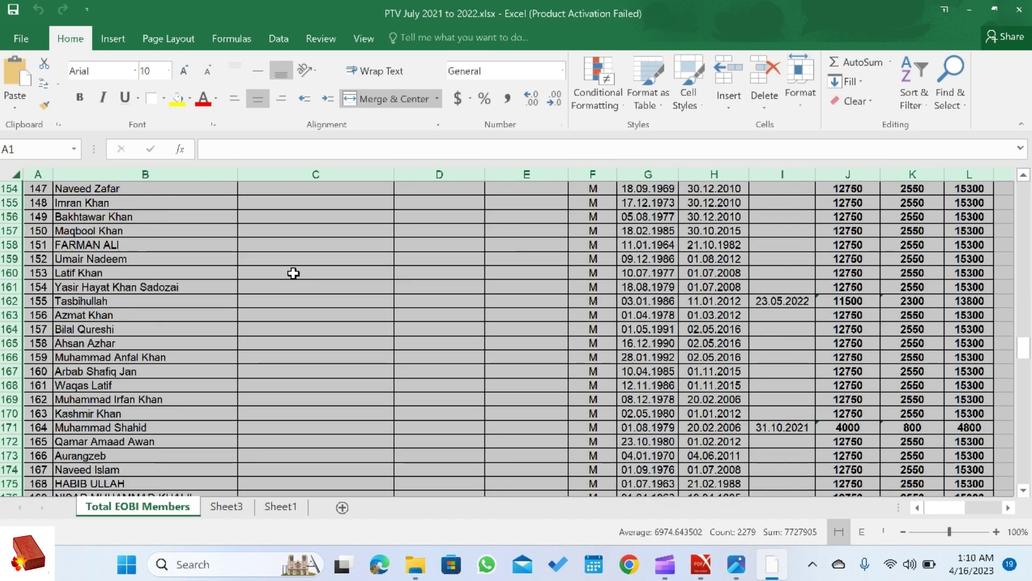
scroll(293, 273, "down", 20)
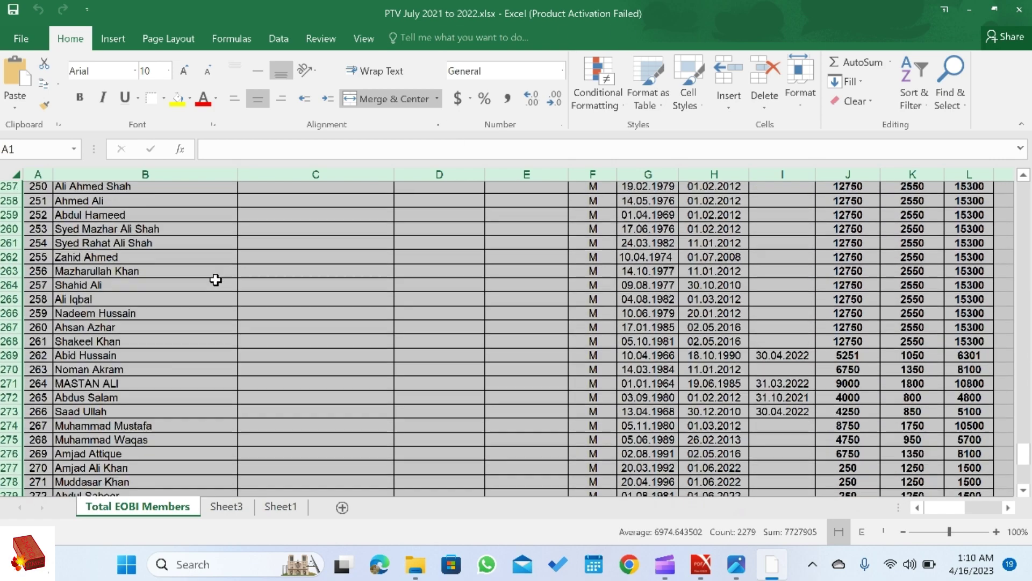
scroll(217, 277, "down", 8)
scroll(218, 280, "down", 2)
scroll(215, 289, "up", 20)
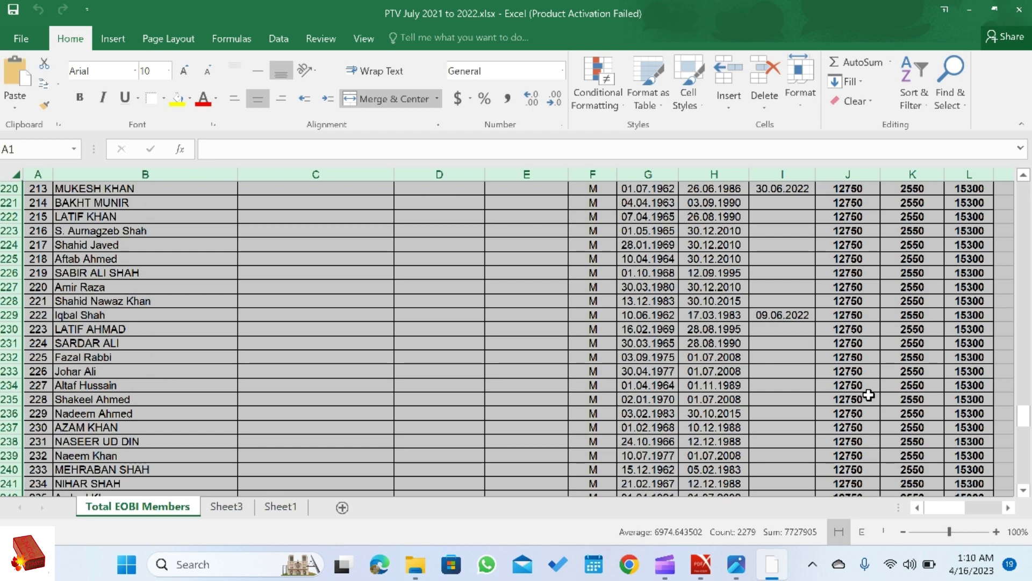
scroll(703, 402, "down", 20)
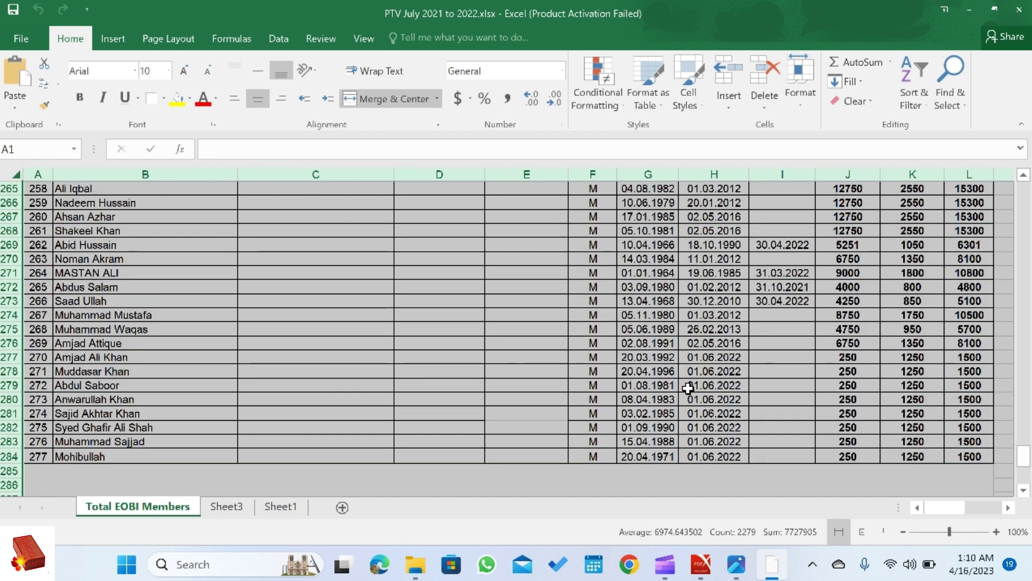
scroll(637, 342, "up", 2)
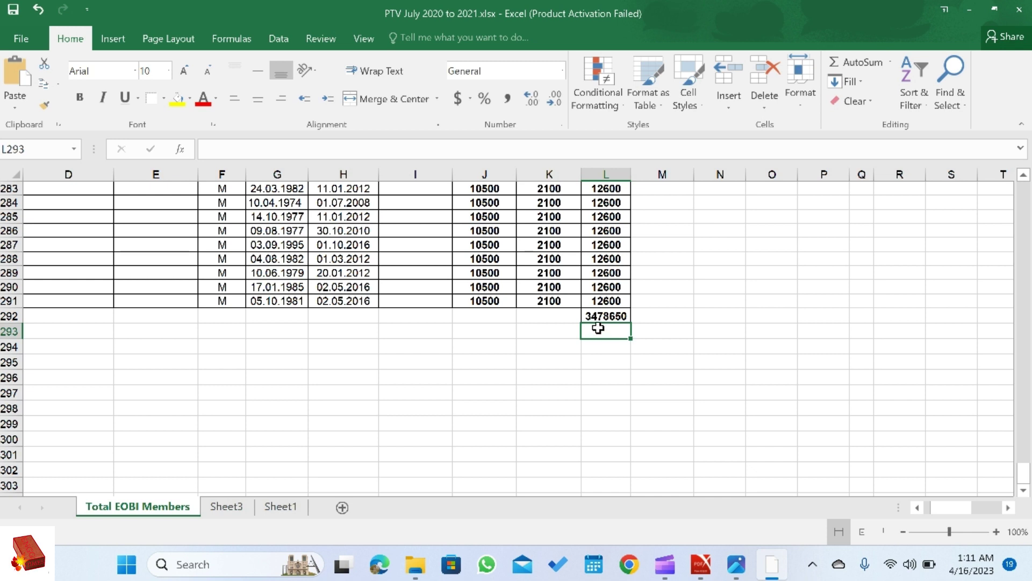
Check the SUM formula in L292 of the 2020-21 sheet and enter the comparison amount 3478600 beside it in M292
left_click(589, 317)
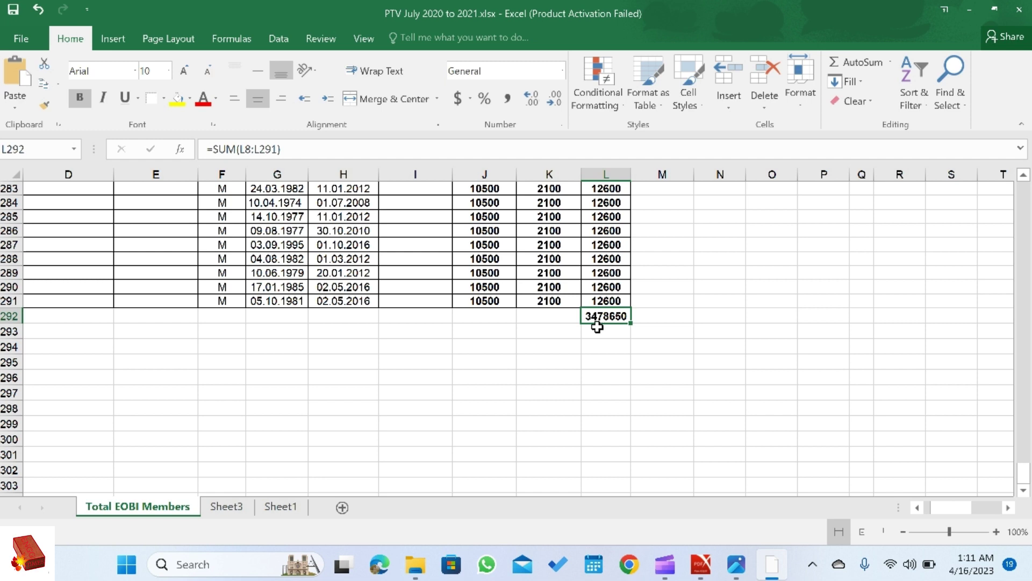
left_click(666, 320)
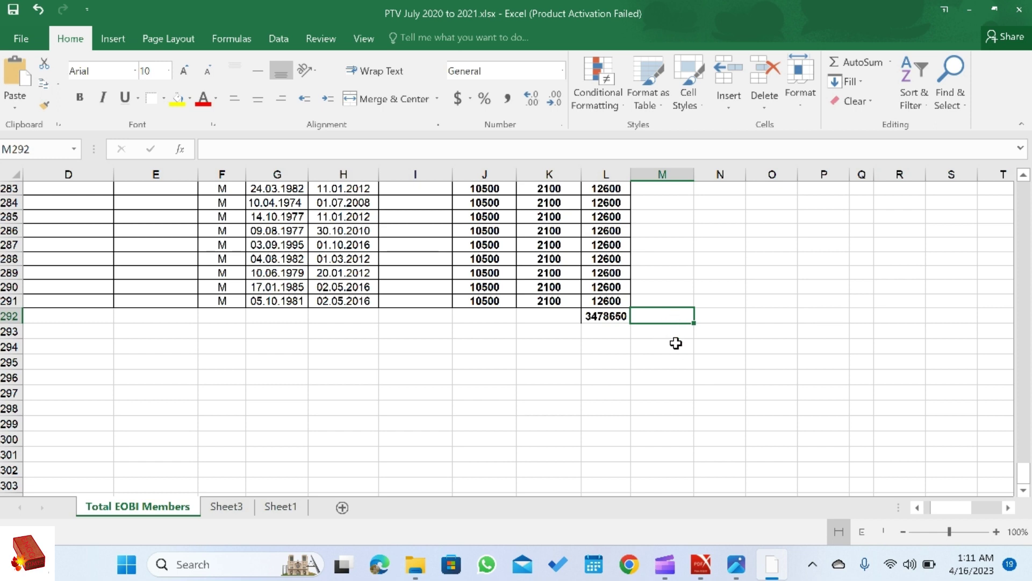
type("3")
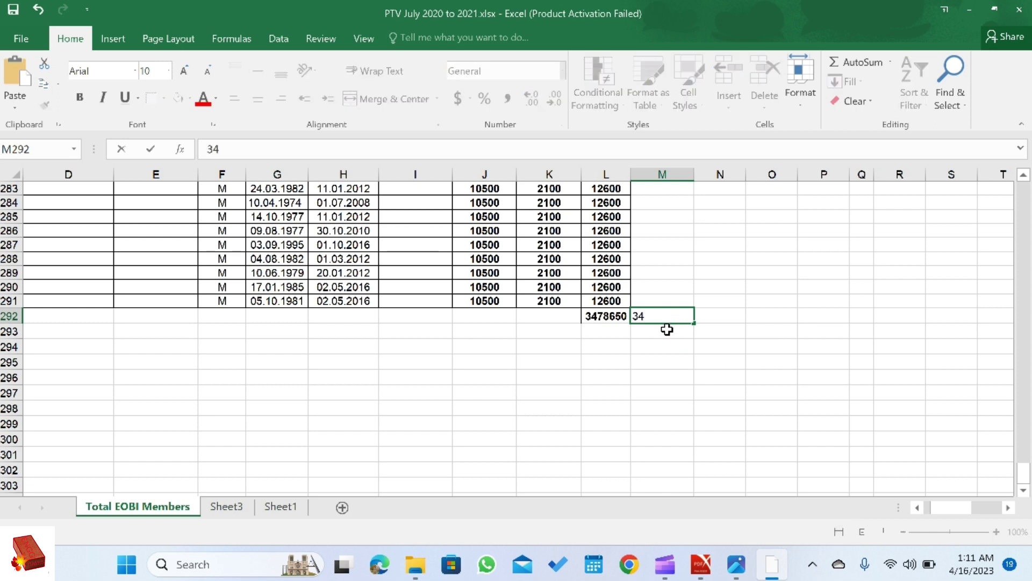
type("478")
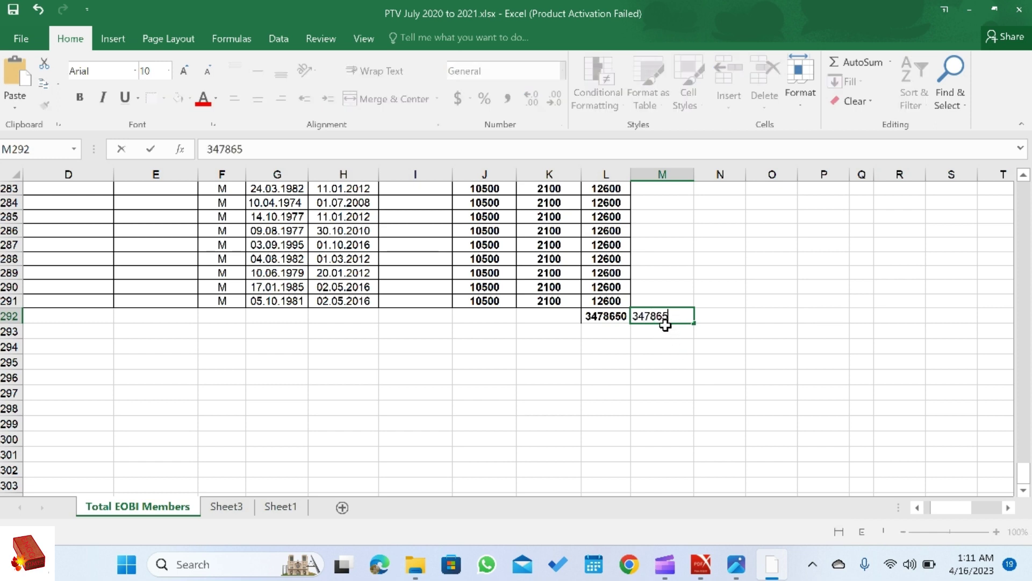
type("600")
key("Return")
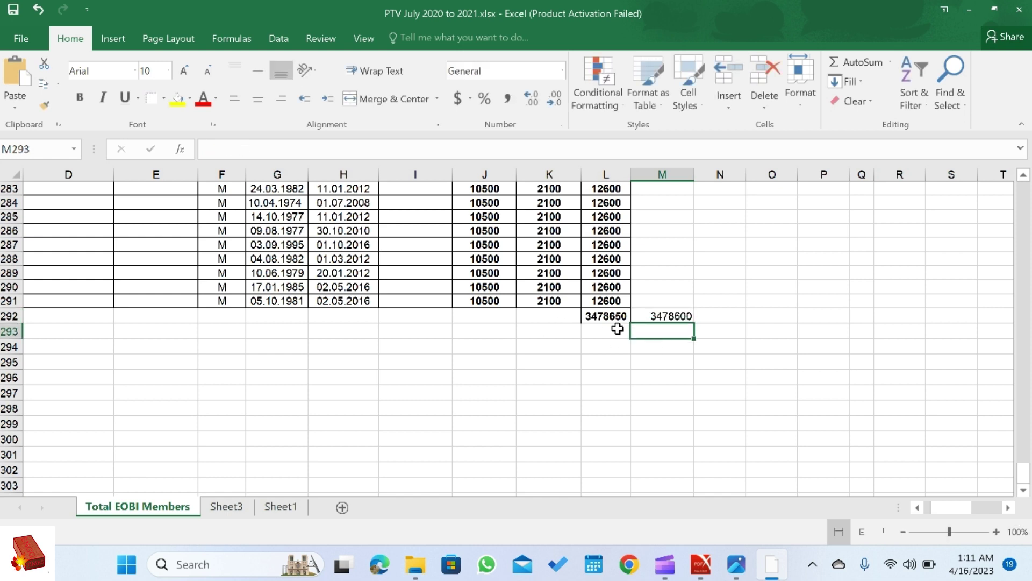
left_click(665, 320)
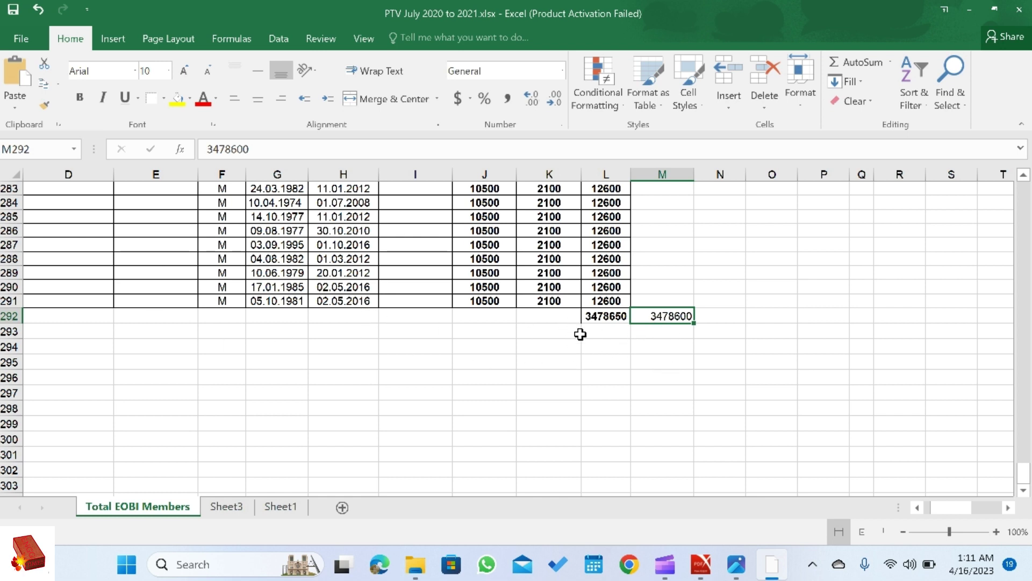
Select the member list upward from the total in L292 and look through its dates and contributions down to the total row
left_click_drag(602, 314, 11, 183)
scroll(484, 333, "down", 6)
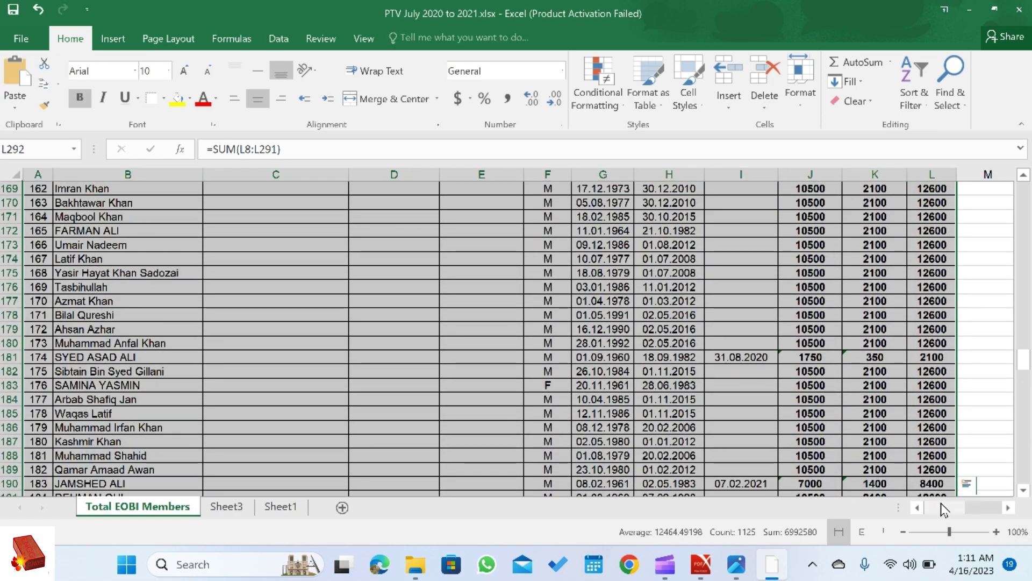
left_click_drag(941, 508, 722, 385)
scroll(721, 385, "down", 17)
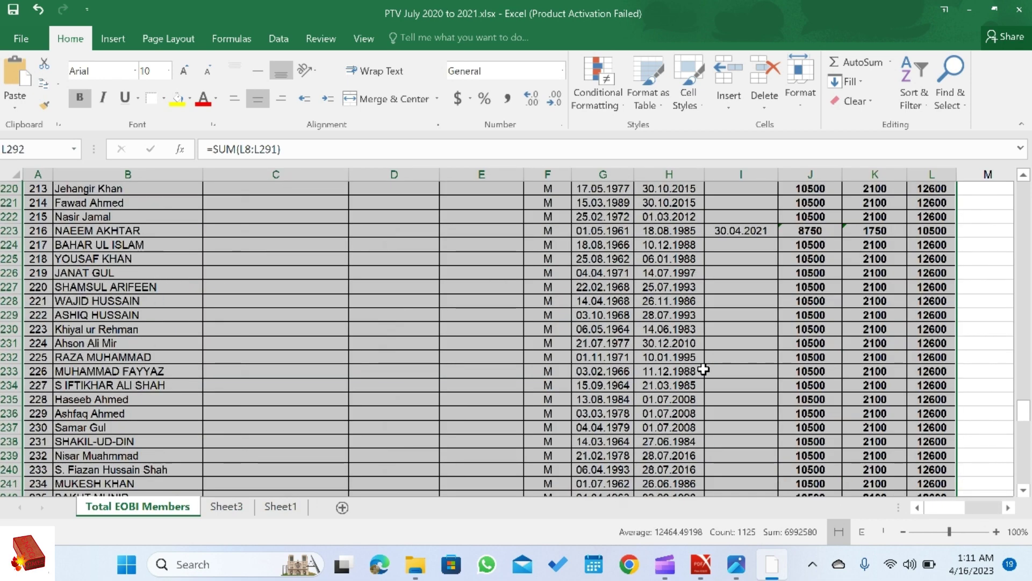
scroll(703, 369, "down", 20)
scroll(486, 366, "up", 3)
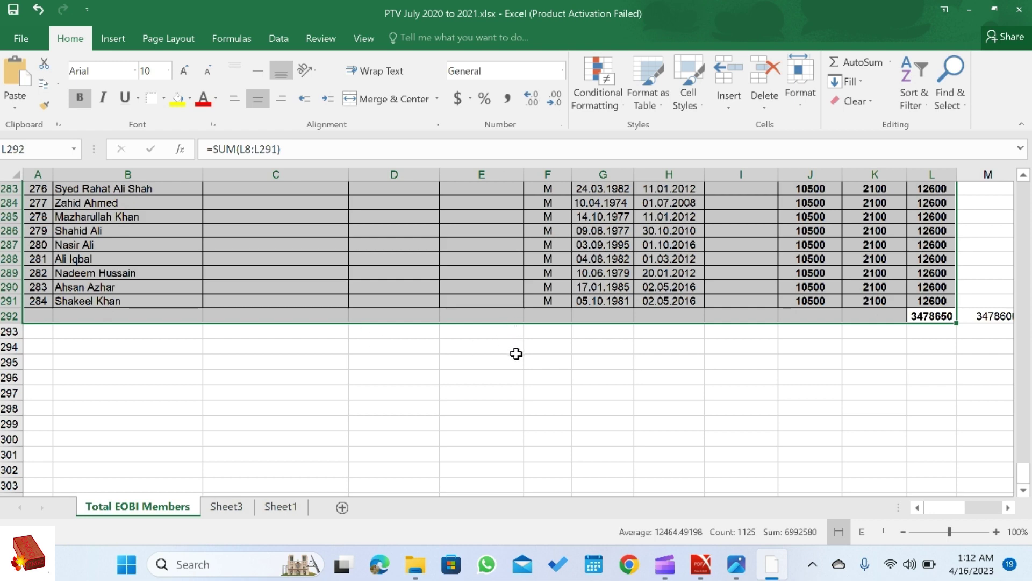
scroll(618, 373, "up", 1)
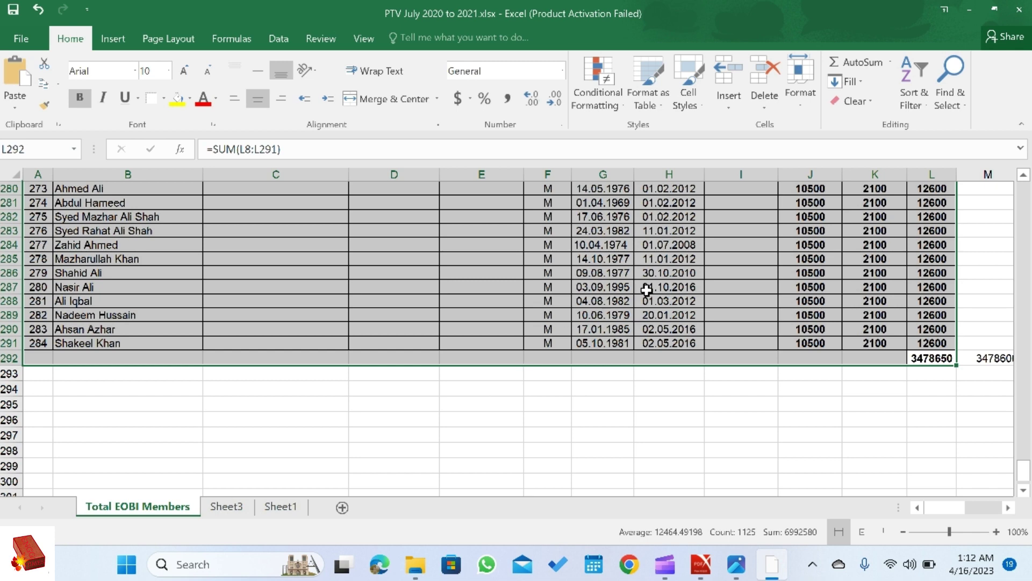
scroll(546, 317, "up", 4)
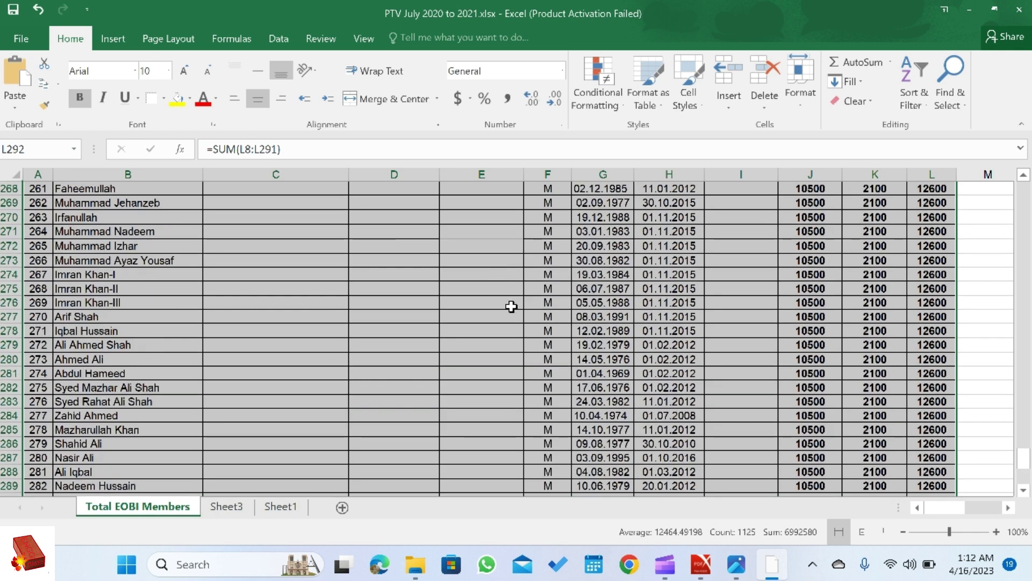